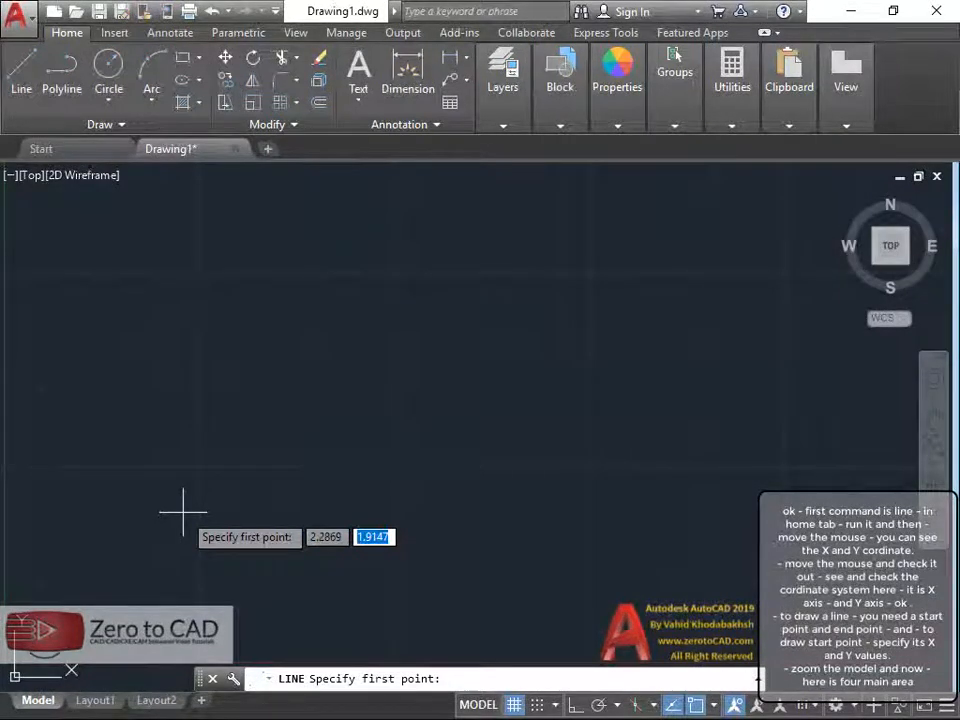
Step: With the Line command awaiting its first point, examine the cursor's X and Y coordinates in the four quadrants around the origin
key(Tab)
key(Tab)
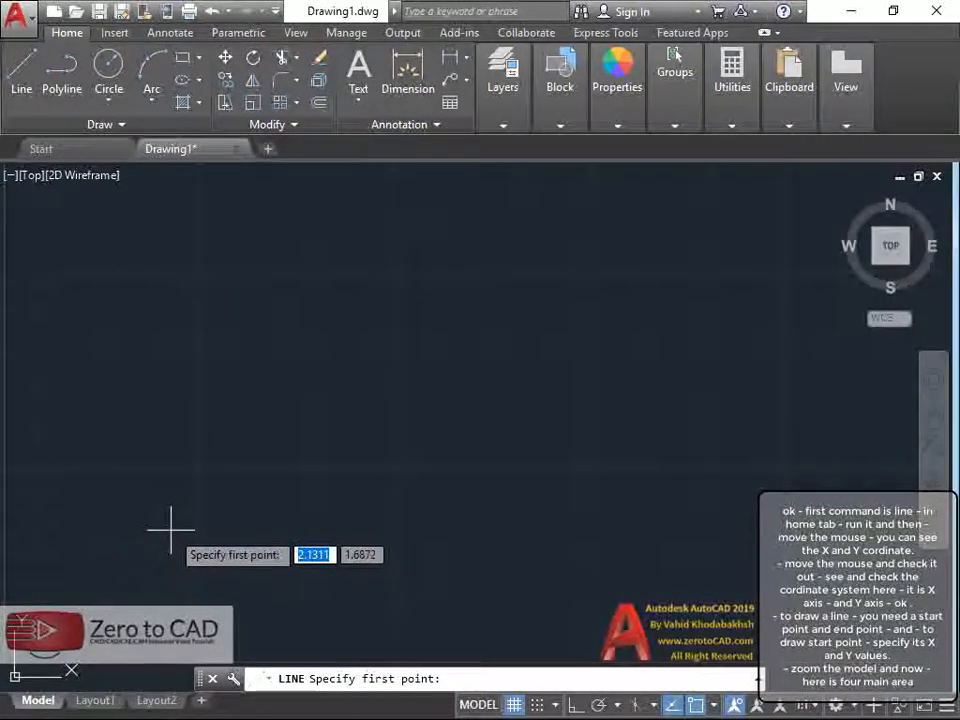
scroll(230, 520, down, 4)
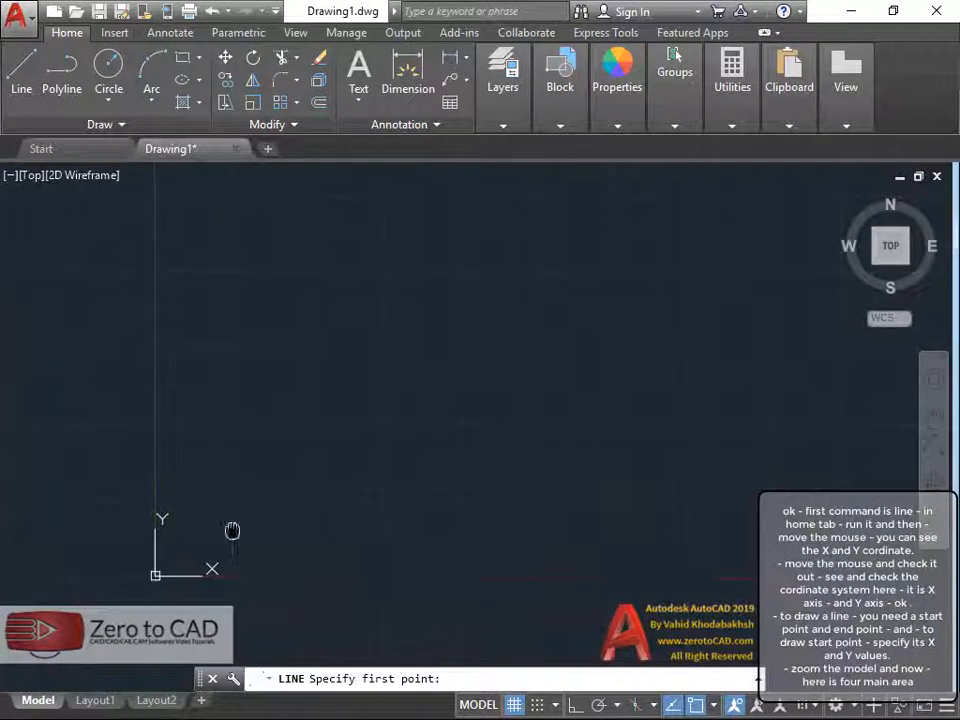
mouse_move(232, 530)
middle_down()
mouse_move(407, 392)
mouse_move(450, 379)
middle_up()
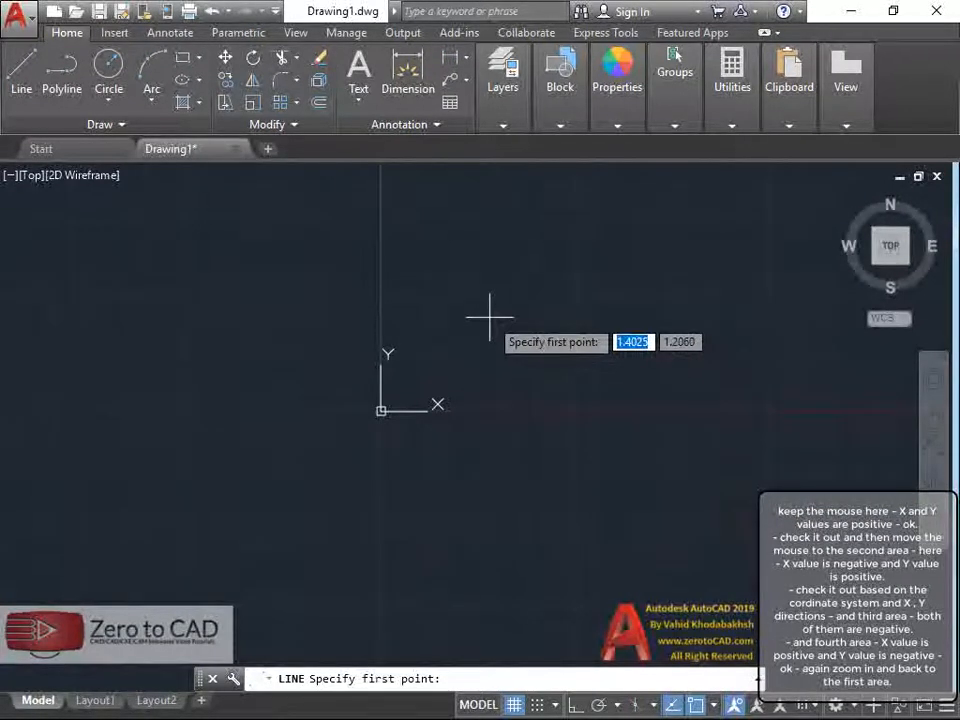
key(Tab)
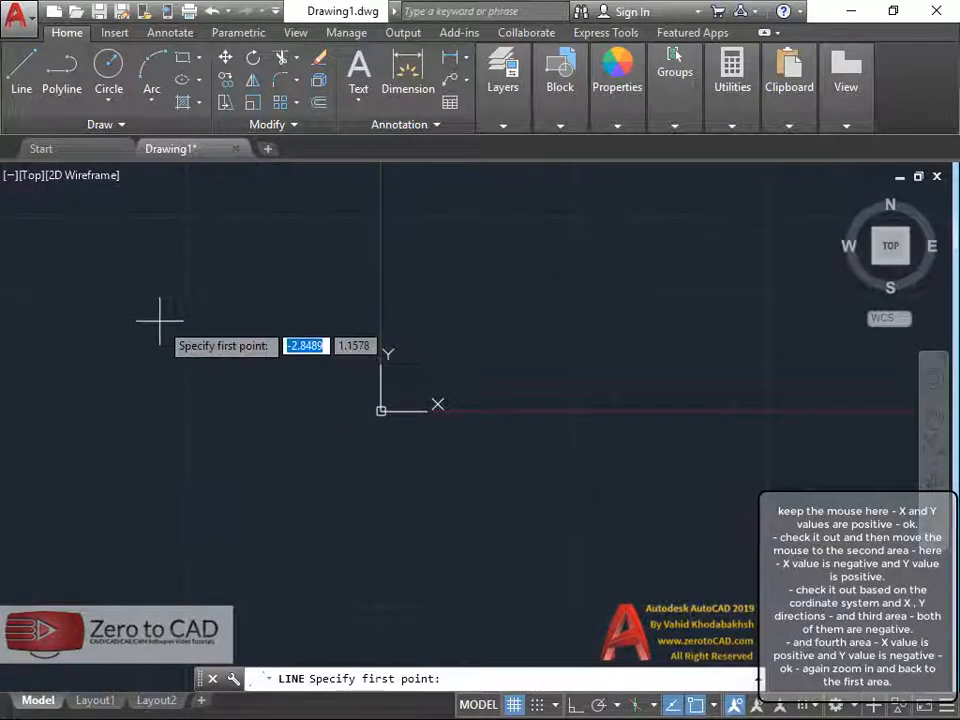
key(Tab)
key(Tab)
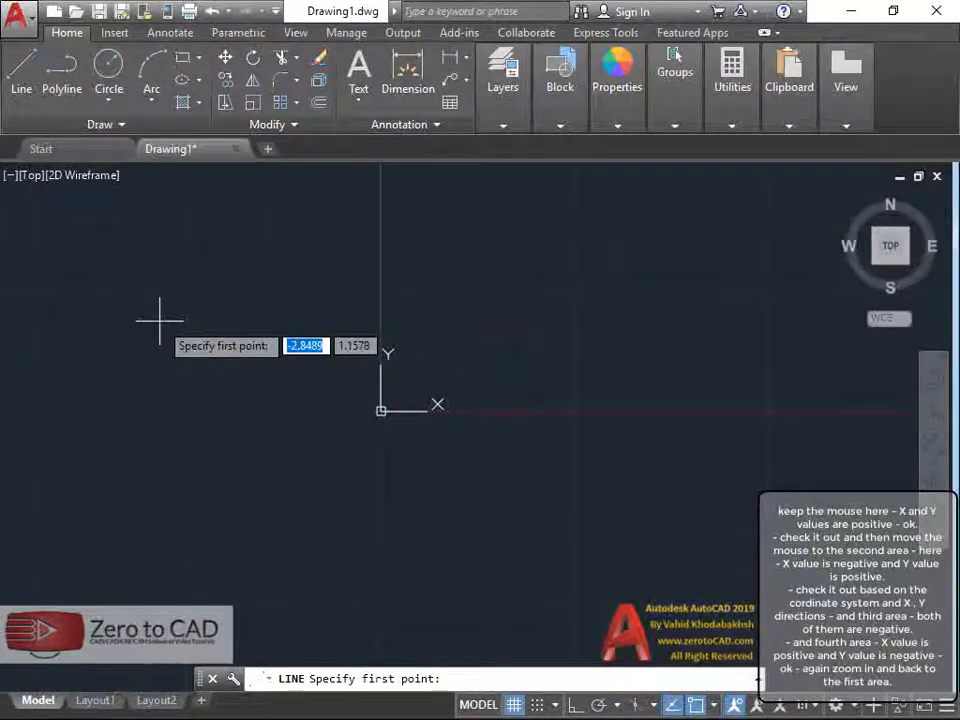
key(Tab)
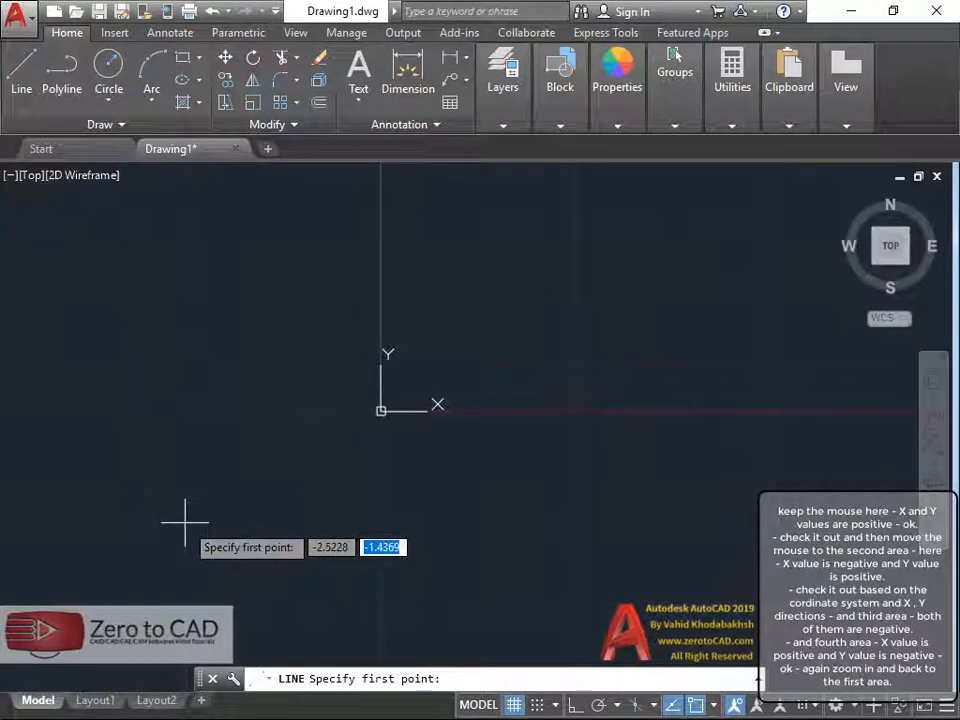
key(Tab)
key(Tab)
key(Tab)
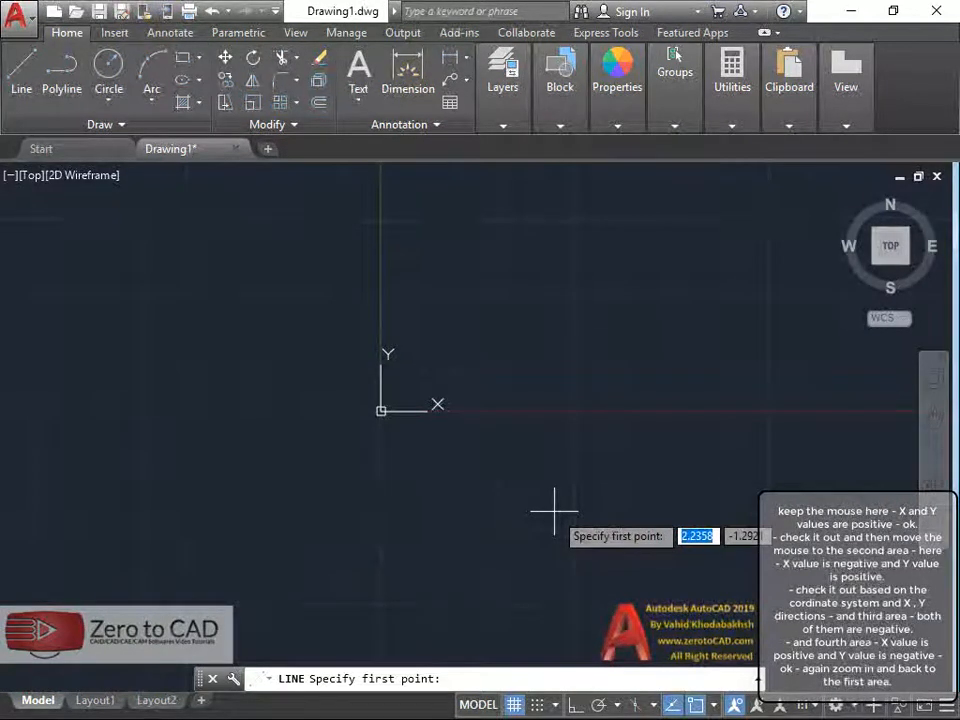
key(Tab)
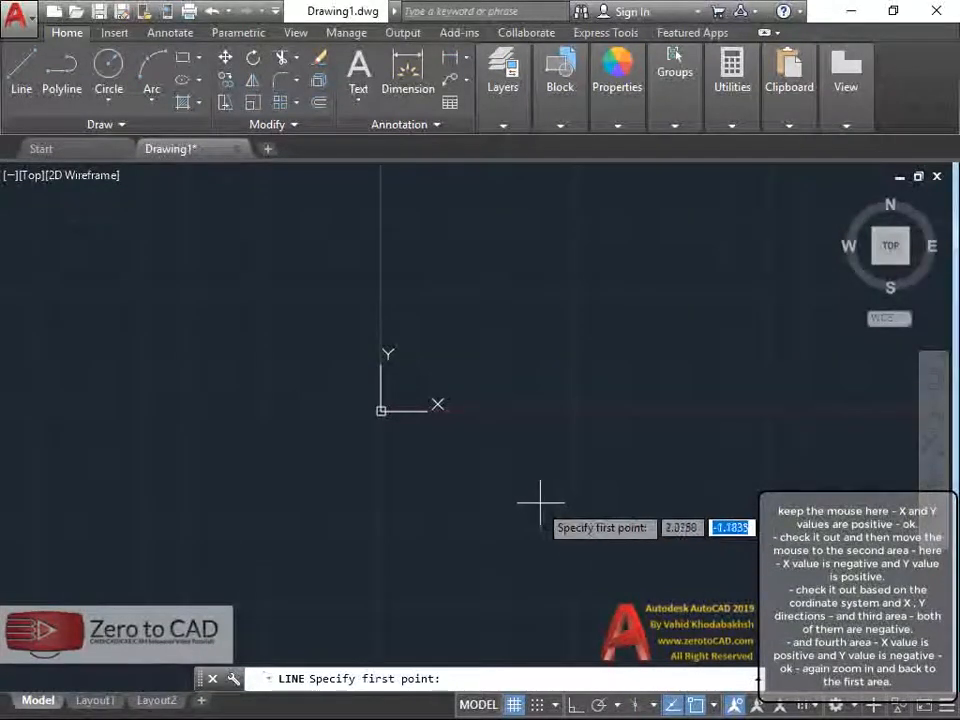
scroll(456, 381, up, 3)
scroll(437, 399, up, 1)
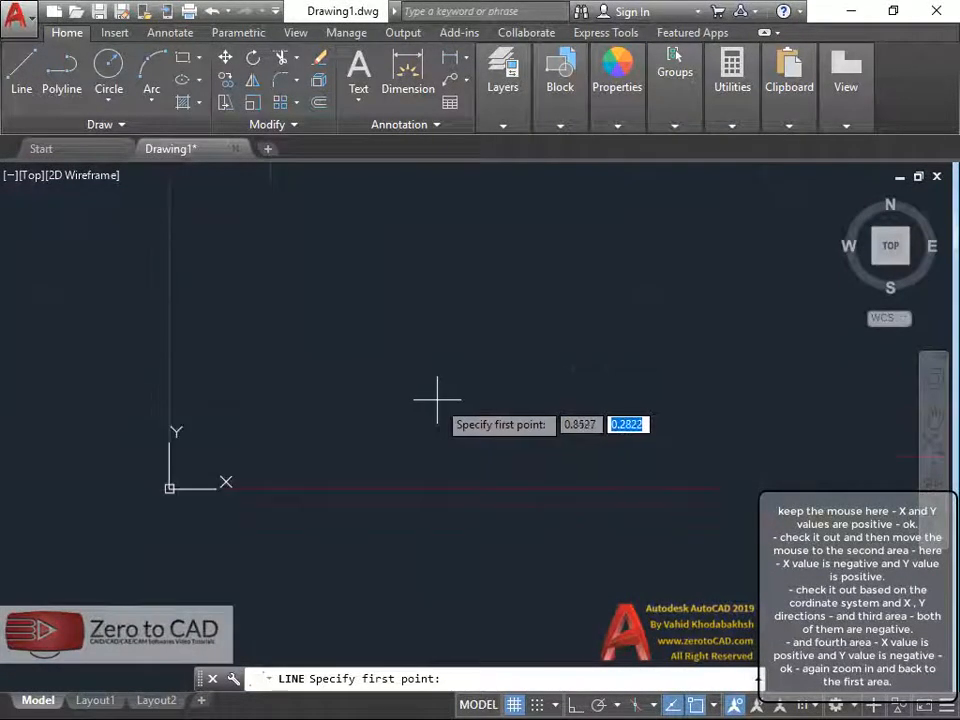
middle_drag(426, 373, 387, 463)
scroll(389, 460, up, 2)
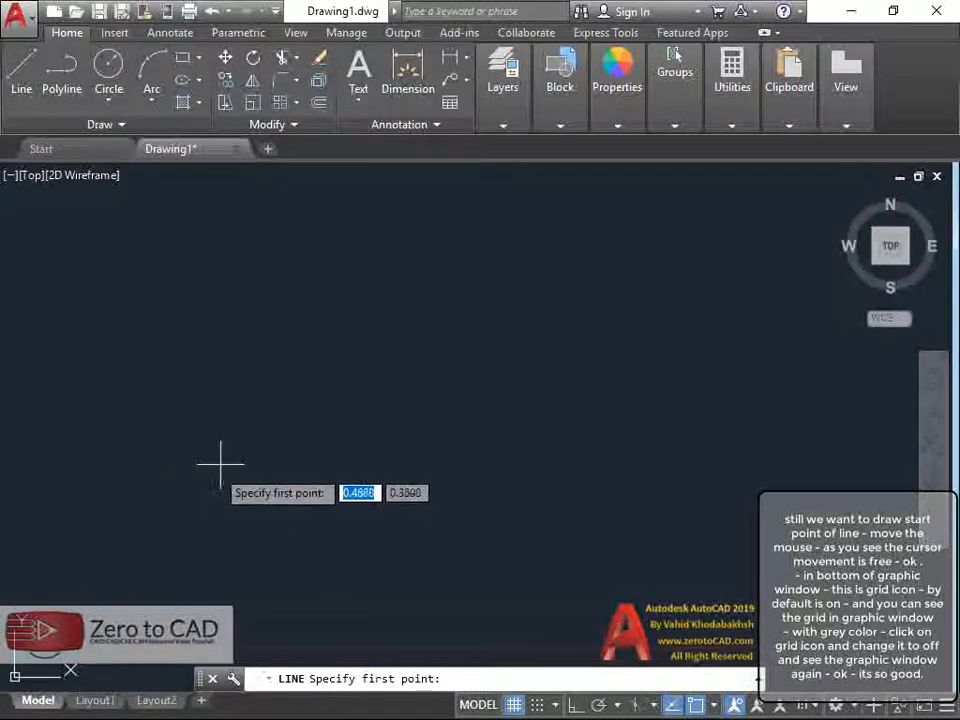
scroll(269, 466, down, 3)
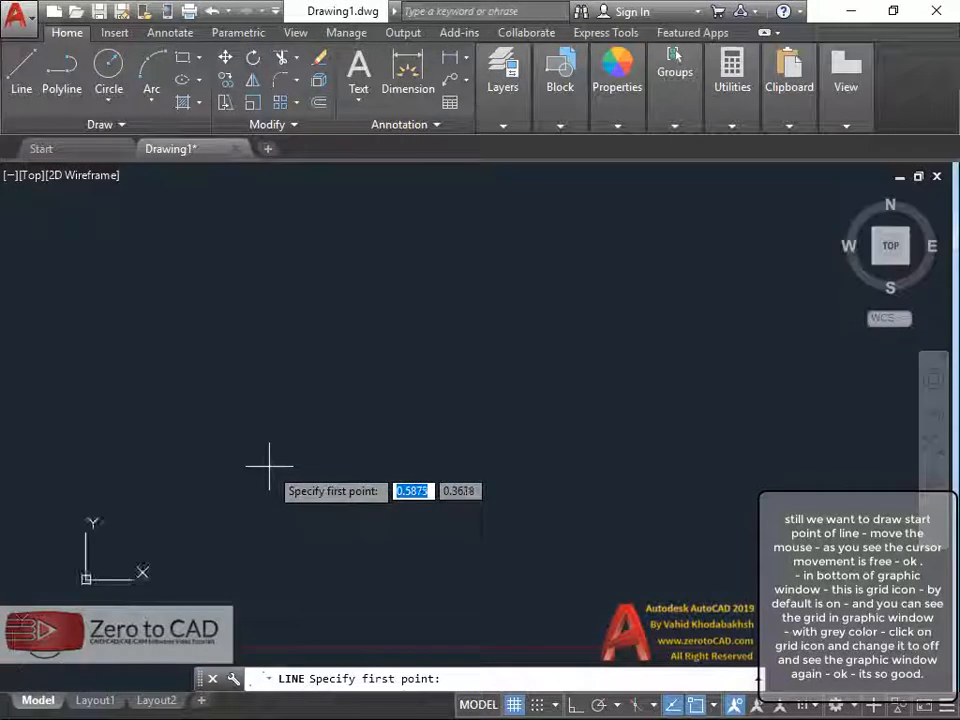
middle_drag(326, 415, 276, 505)
scroll(280, 508, down, 2)
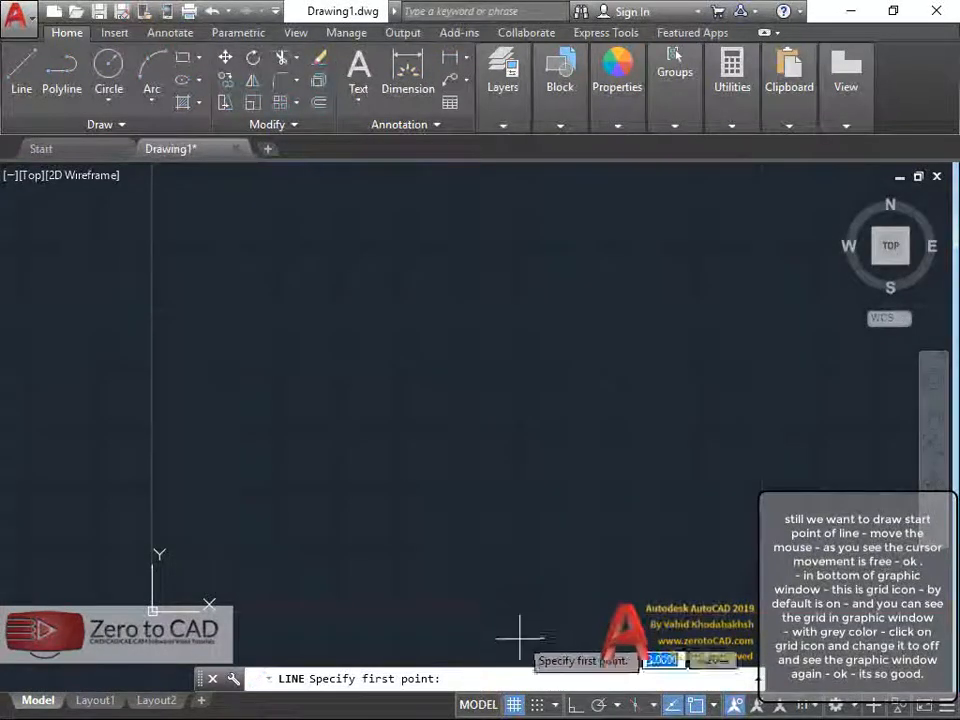
Step: Switch the grid display off and on repeatedly to compare the drawing area, leaving the grid on
click(512, 700)
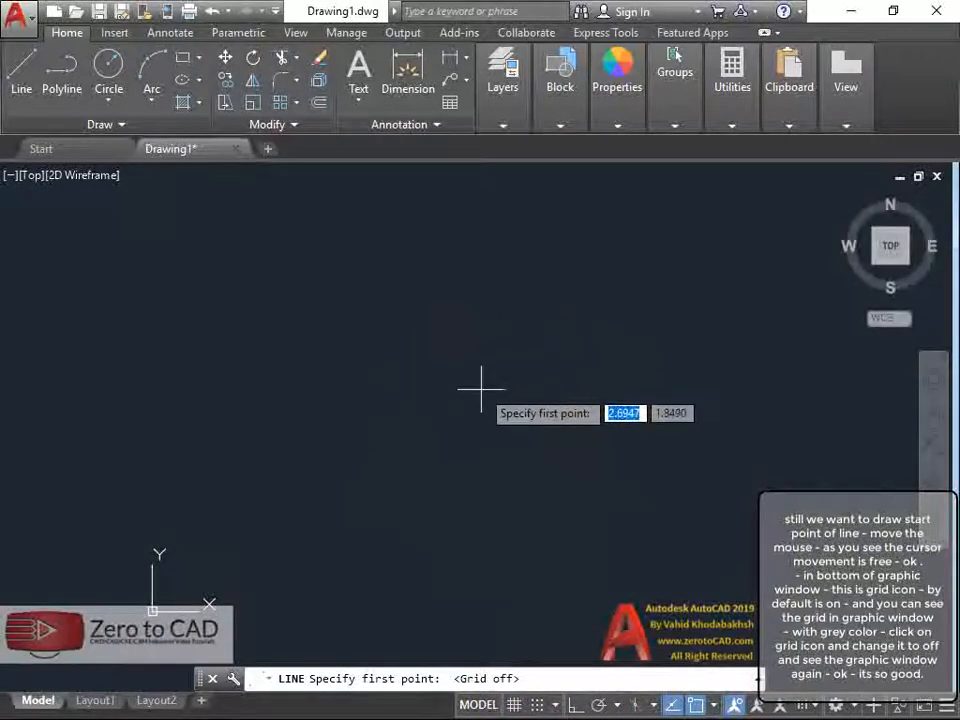
click(537, 676)
click(518, 705)
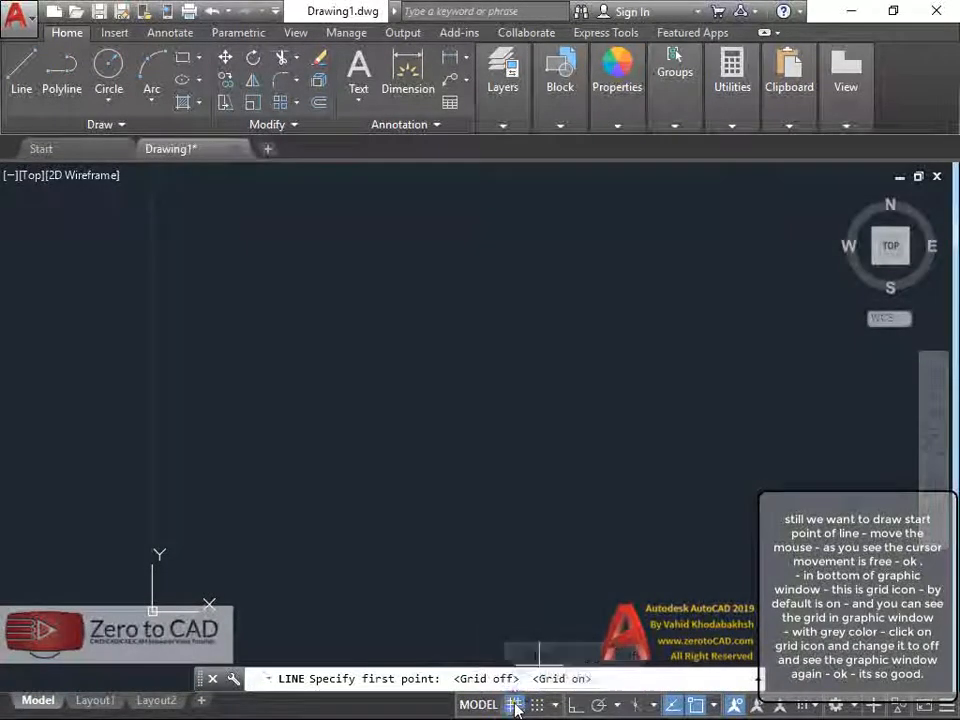
click(514, 705)
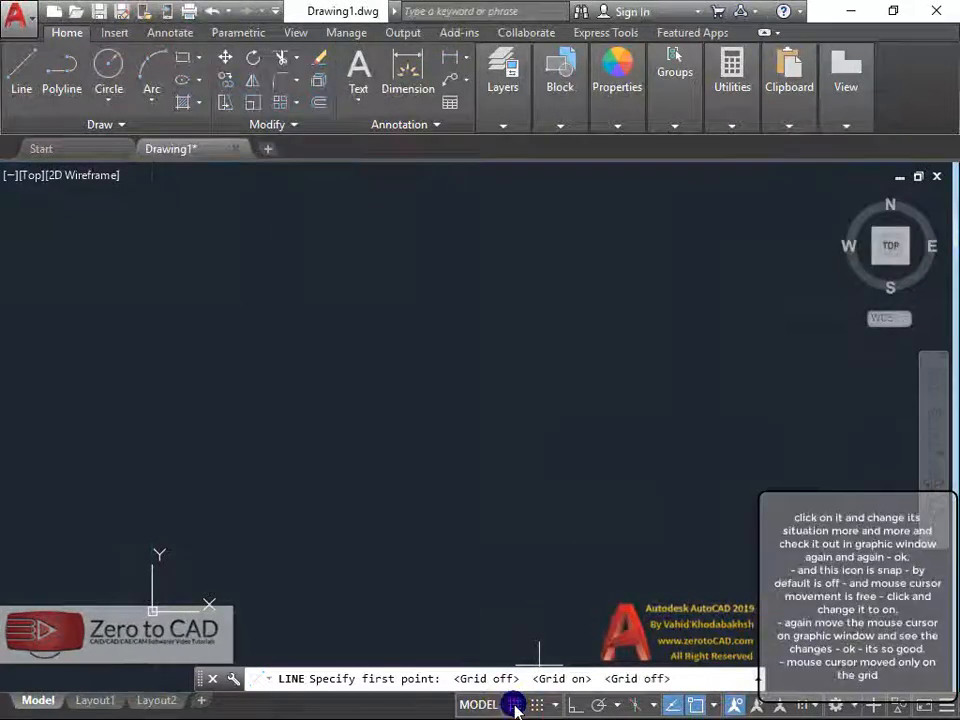
click(514, 705)
click(514, 705)
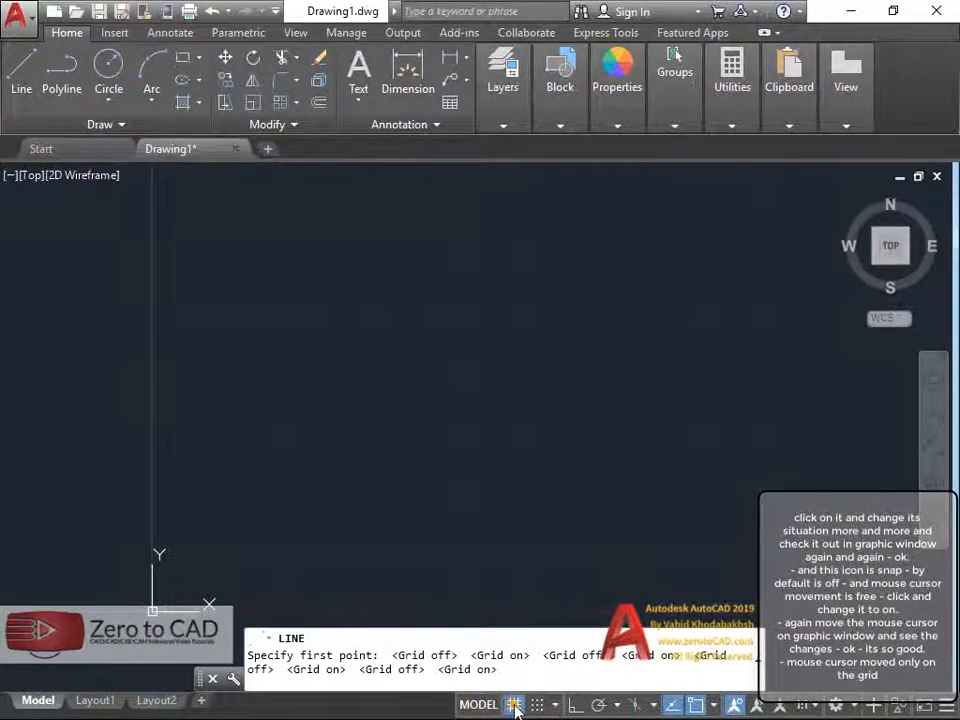
click(514, 705)
click(514, 705)
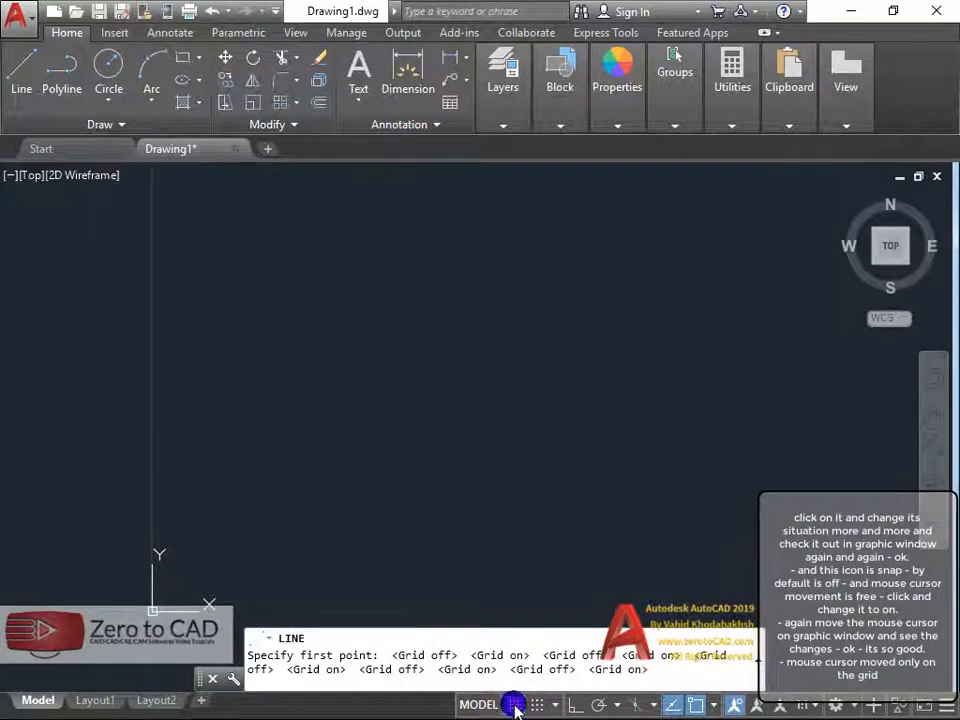
click(514, 705)
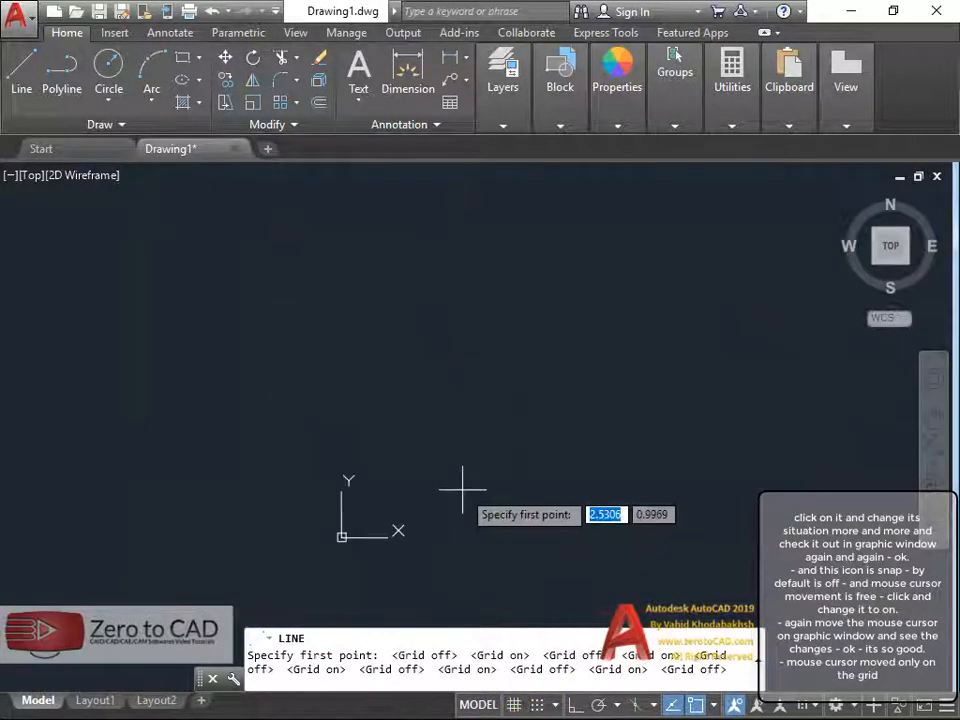
click(514, 705)
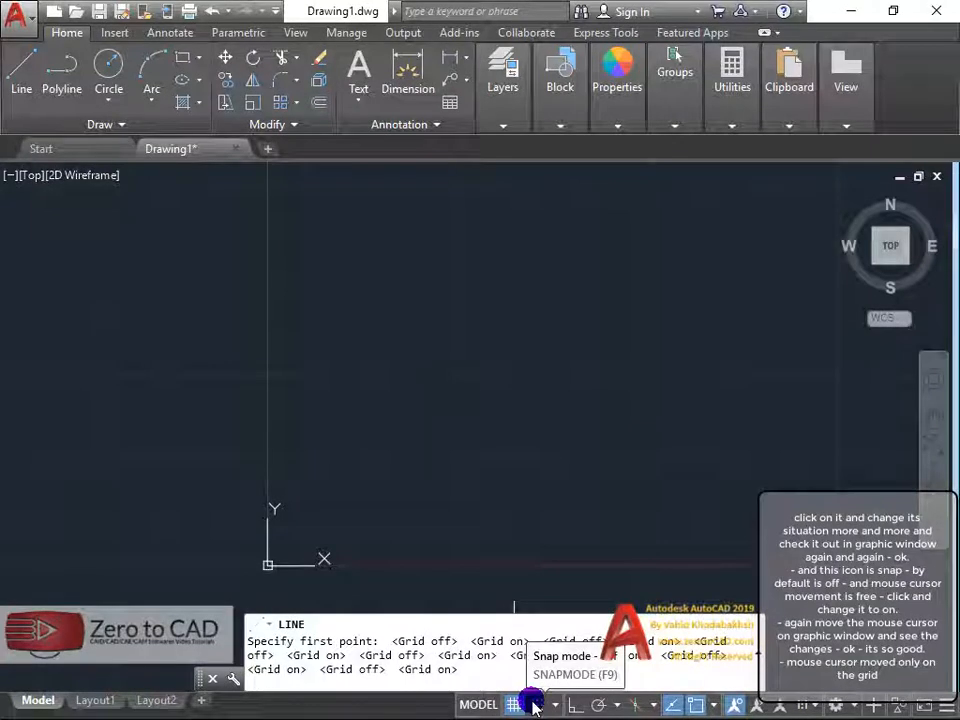
Step: Turn on snap mode to try the cursor's movement along the grid, and turn snap mode off again
scroll(399, 542, up, 1)
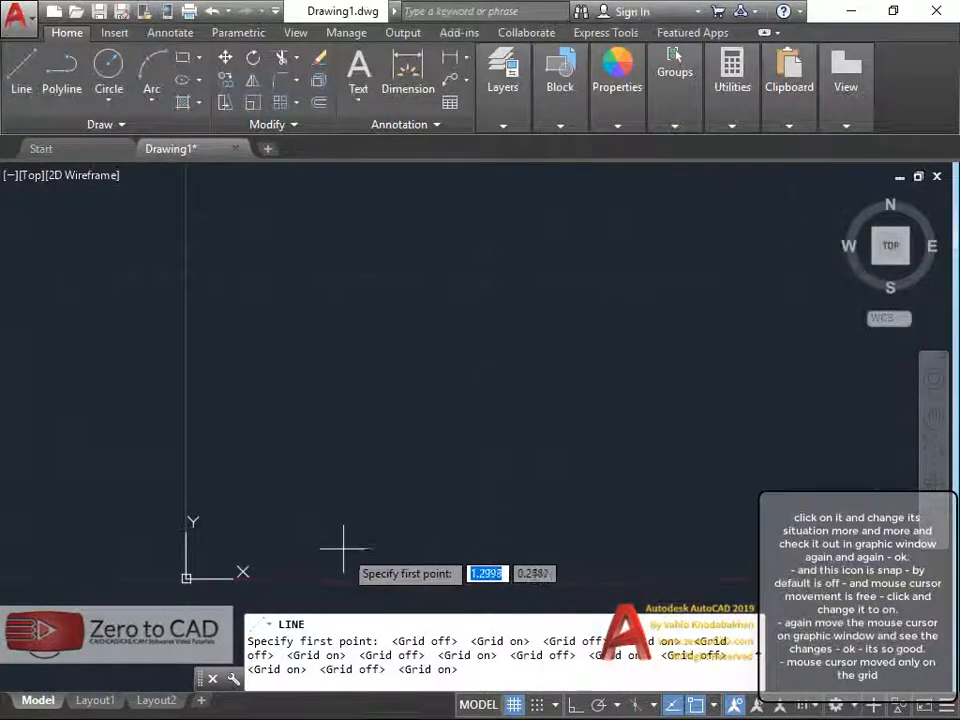
scroll(343, 549, up, 1)
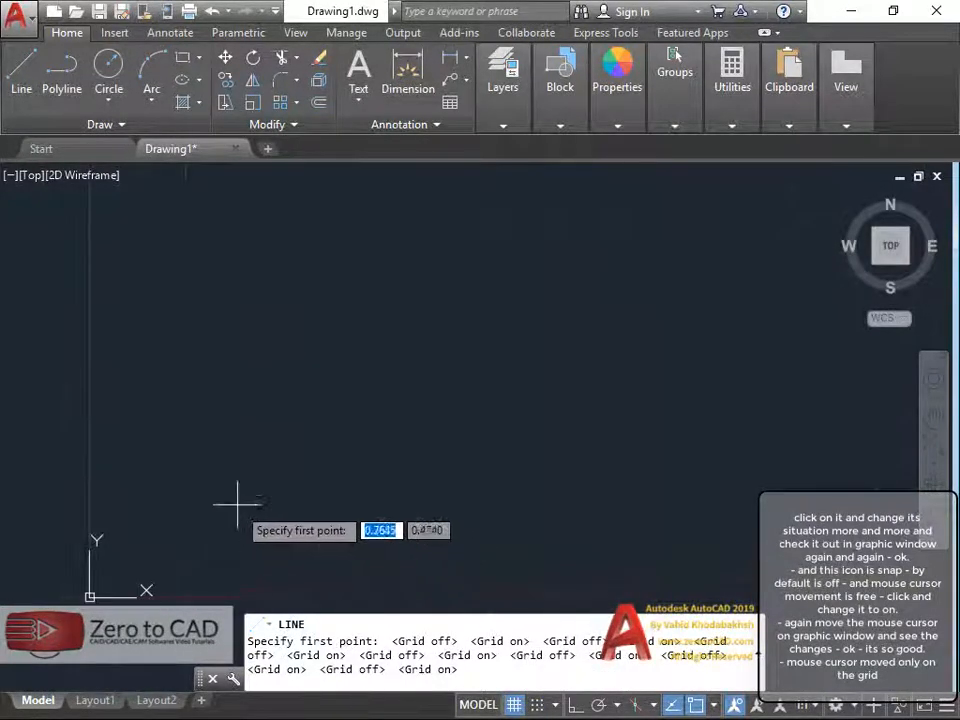
click(539, 706)
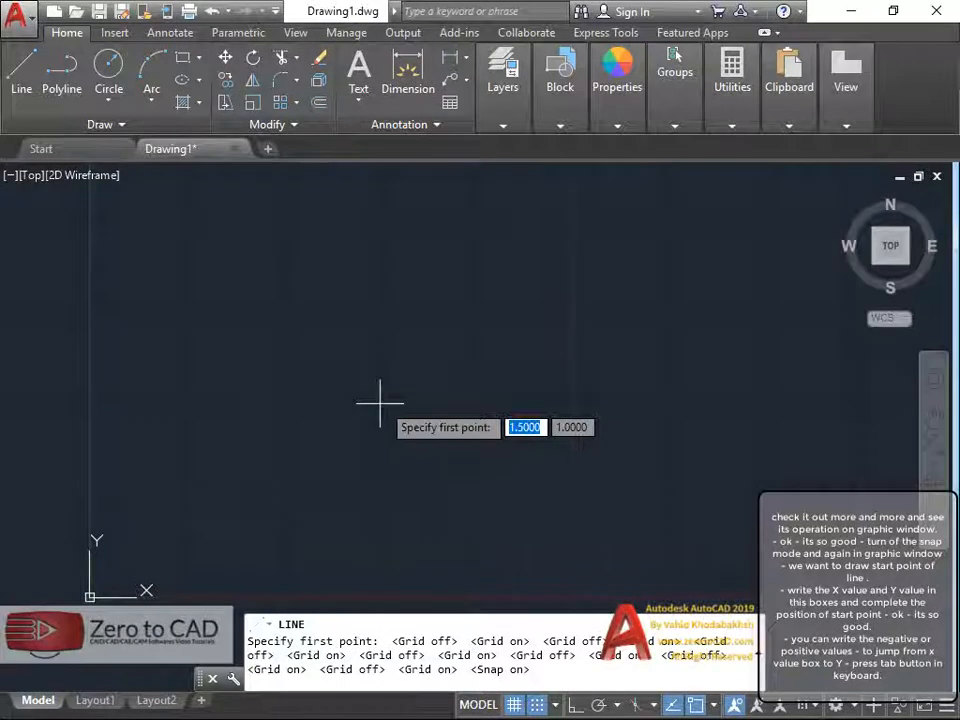
click(527, 648)
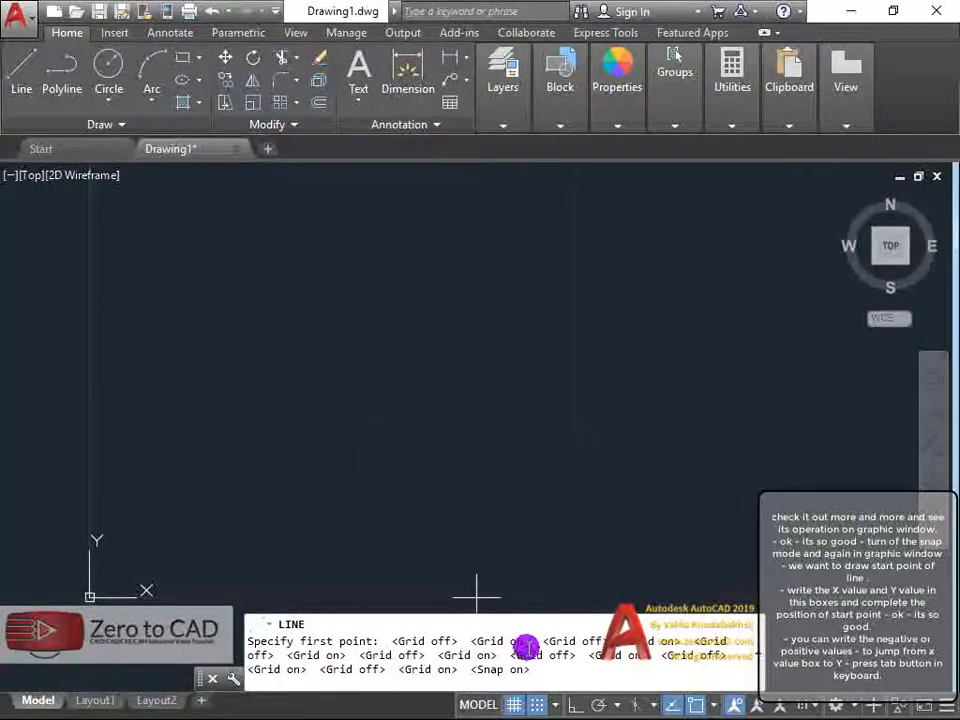
click(537, 704)
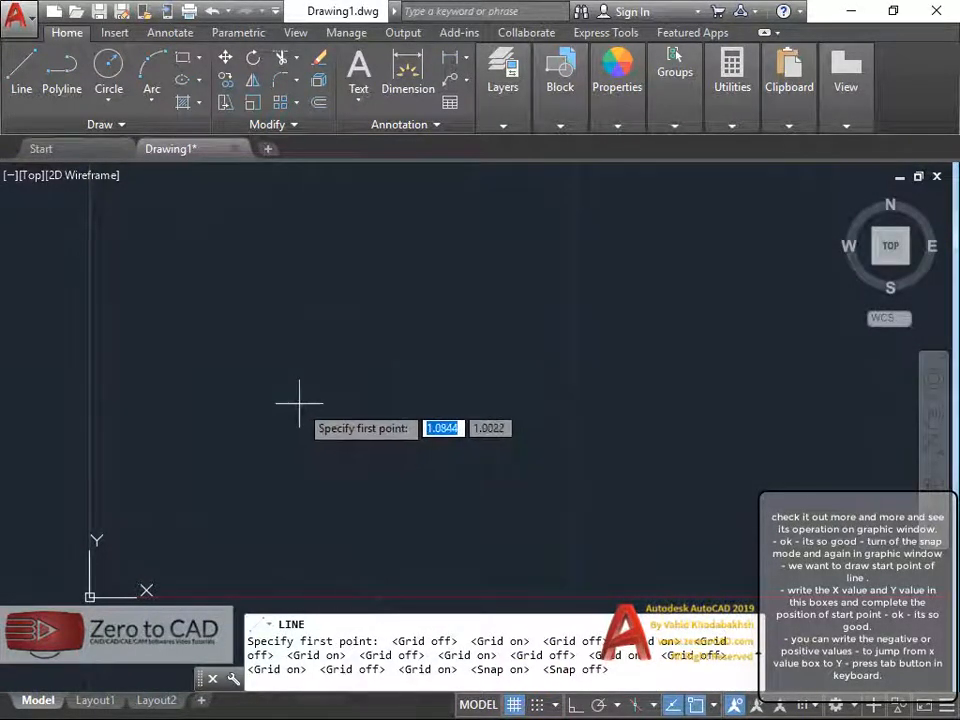
Step: Place the line's first point at X 1, Y 1
text(1)
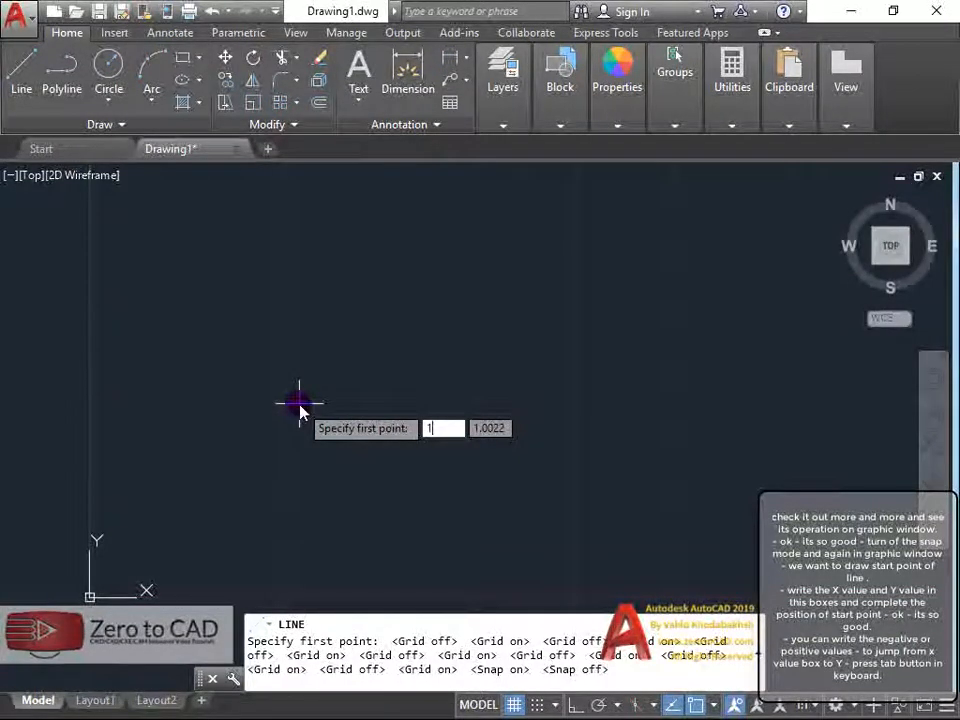
key(Tab)
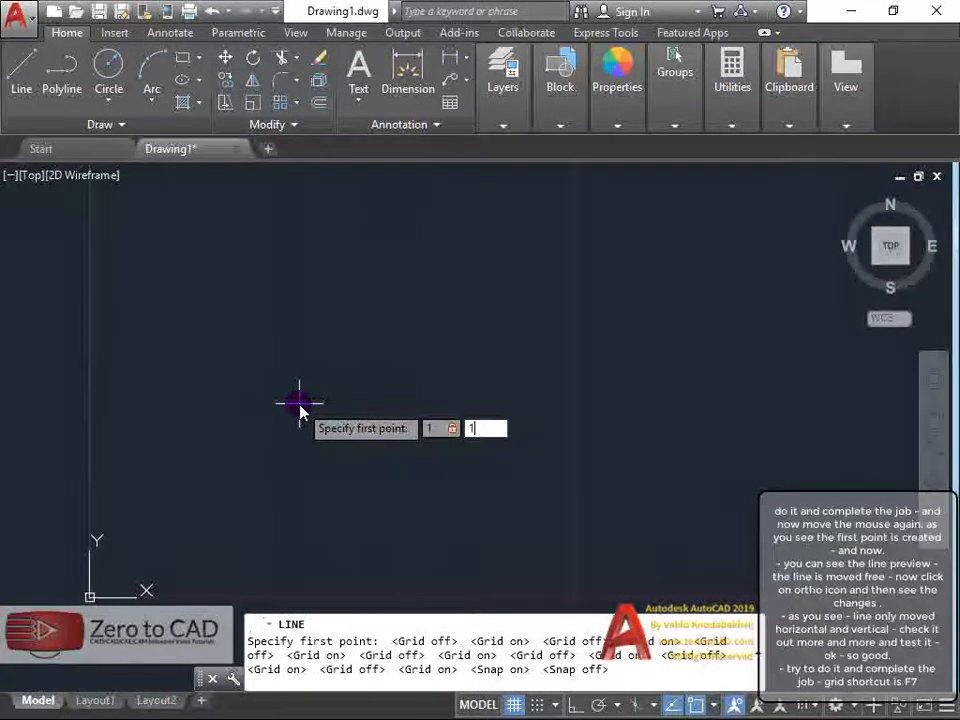
key(Return)
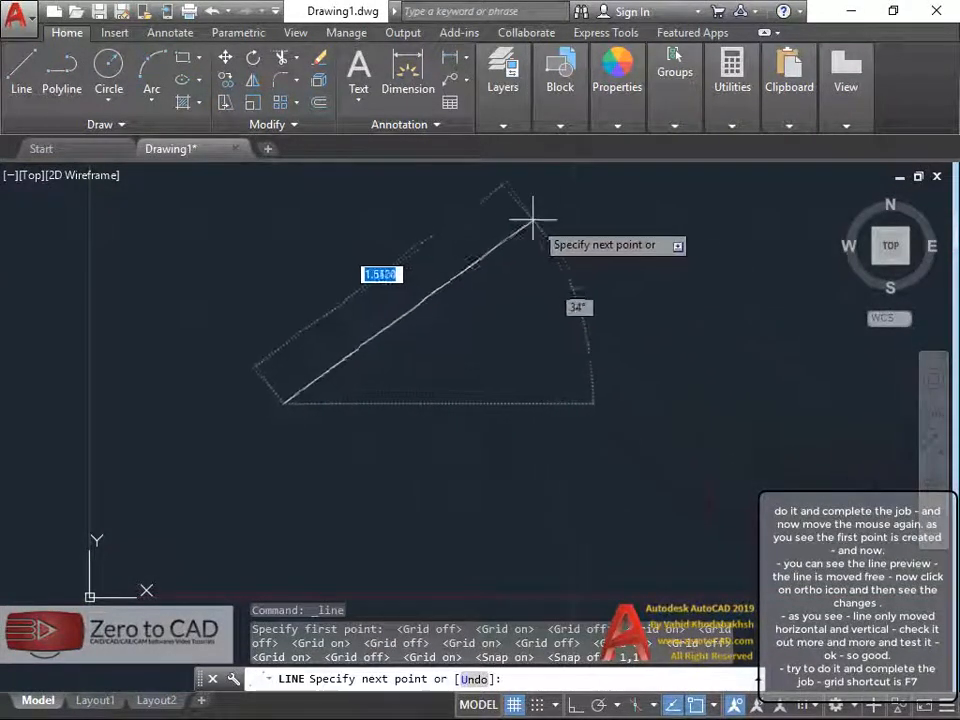
Step: Turn on ortho mode to try horizontal and vertical line previews, and turn ortho mode off again
middle_drag(574, 285, 553, 336)
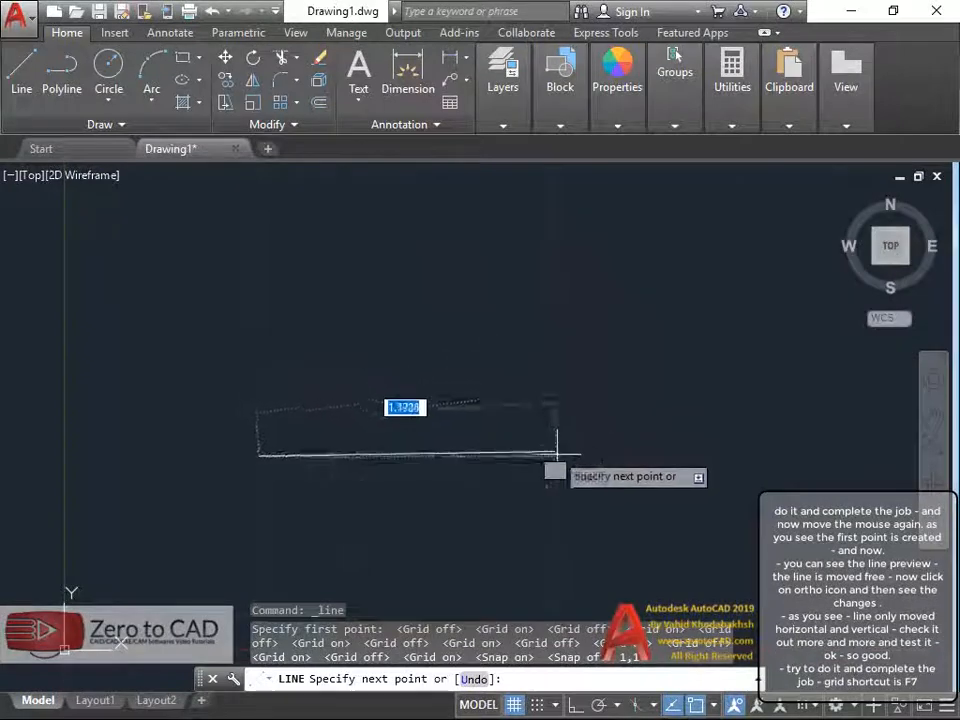
click(574, 705)
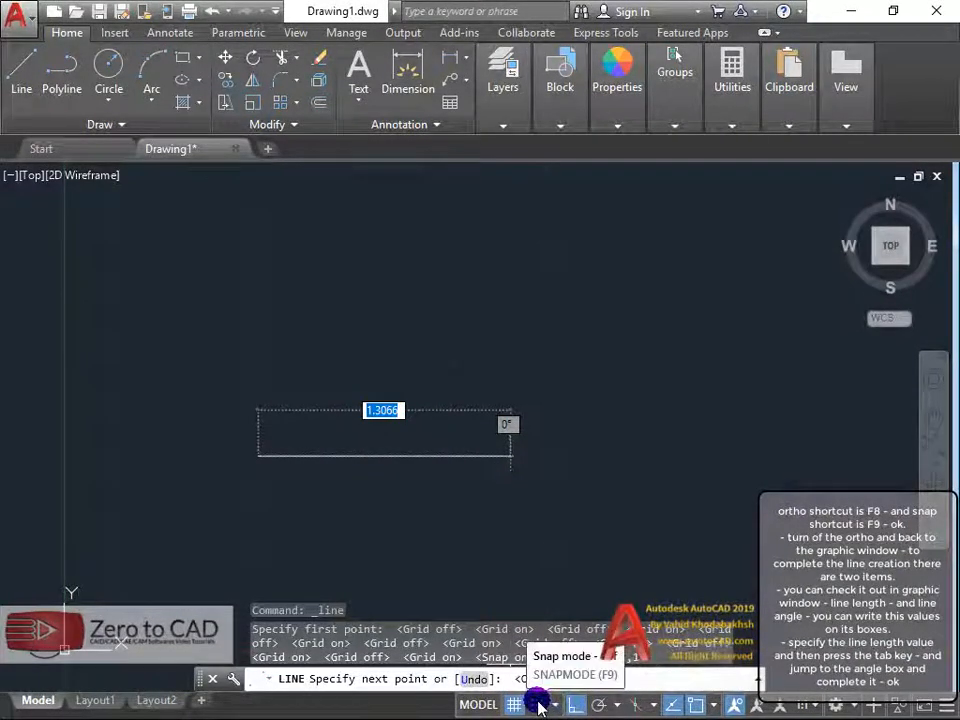
click(575, 703)
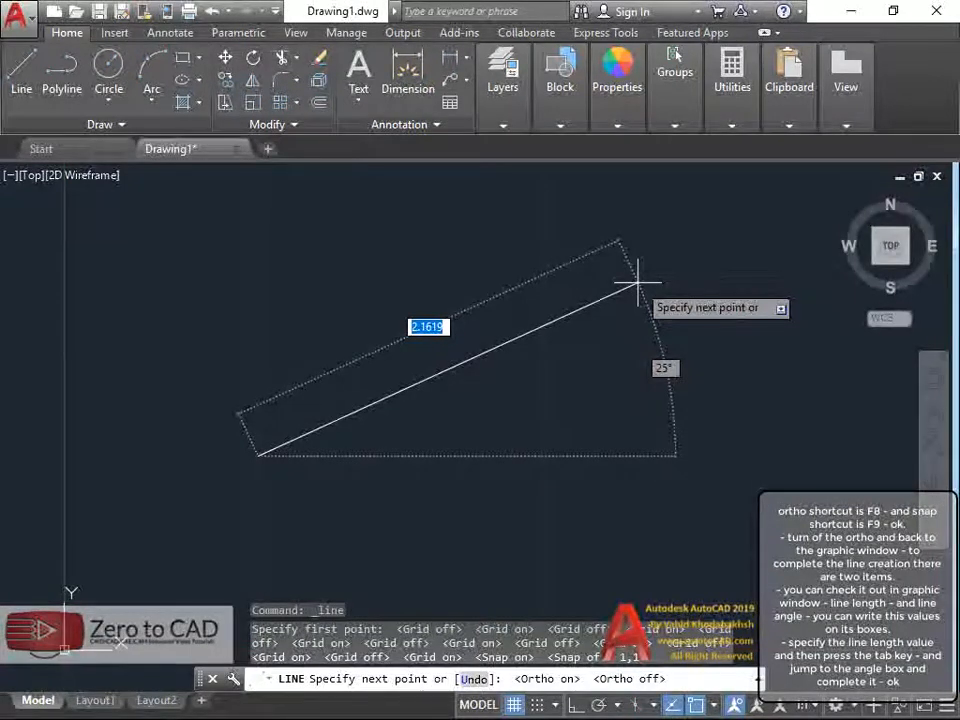
Step: Finish the line with a length of 2 and an angle of 20 degrees
text(20)
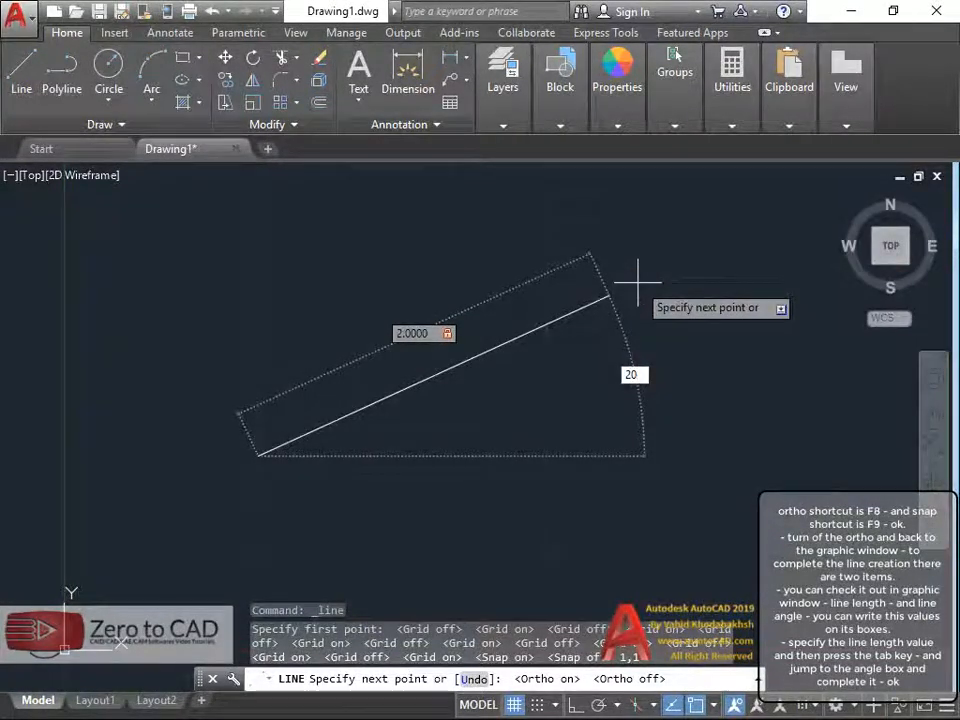
key(Return)
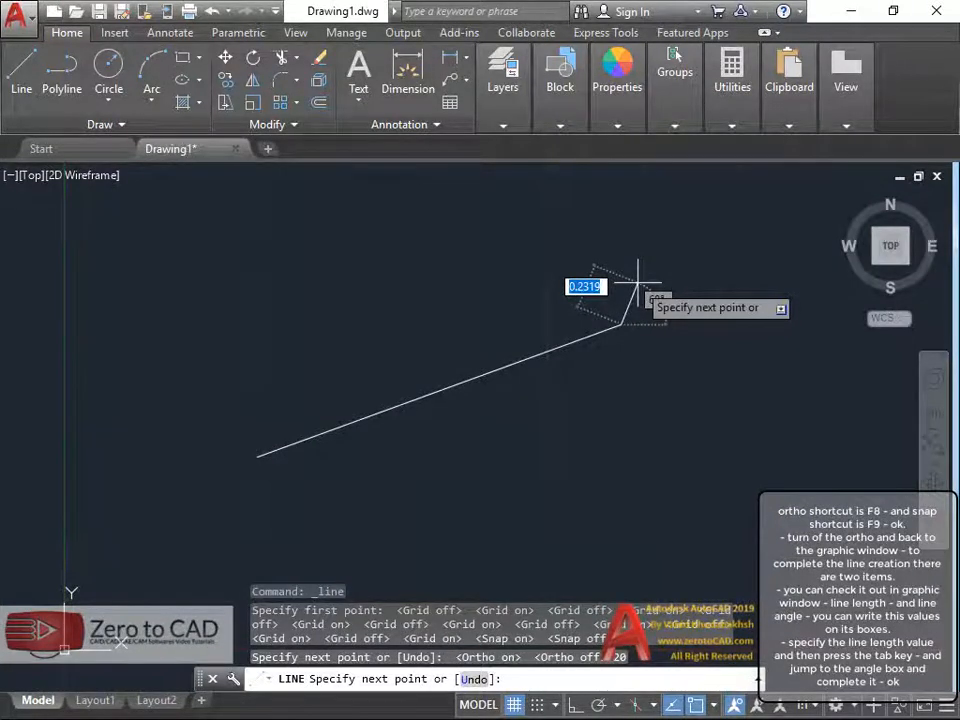
key(Return)
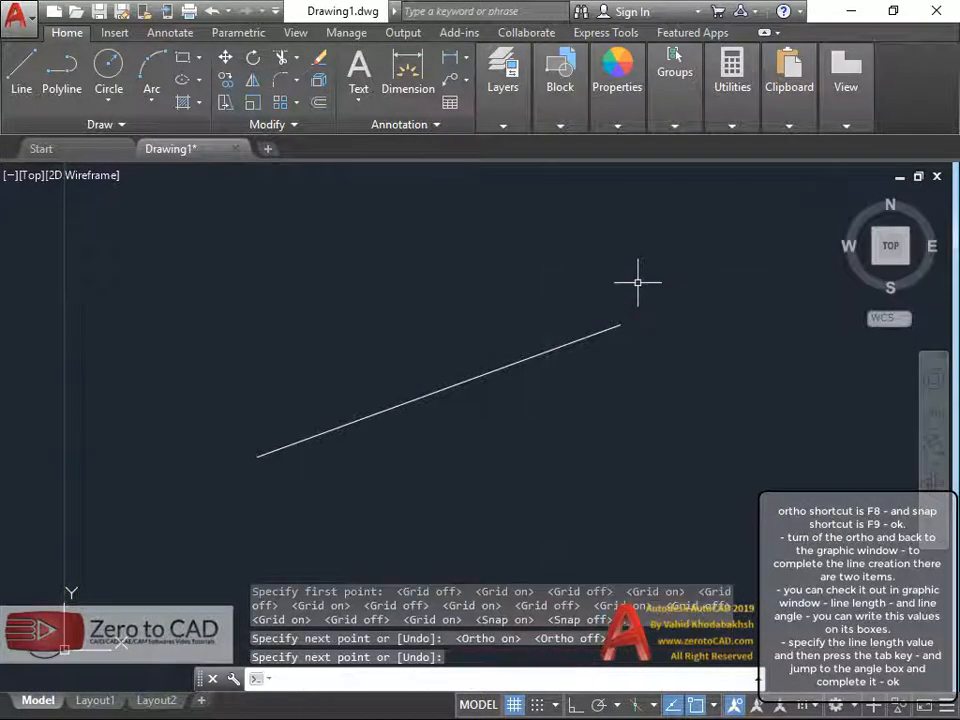
Step: Select the drawn line and delete it from the drawing
click(560, 348)
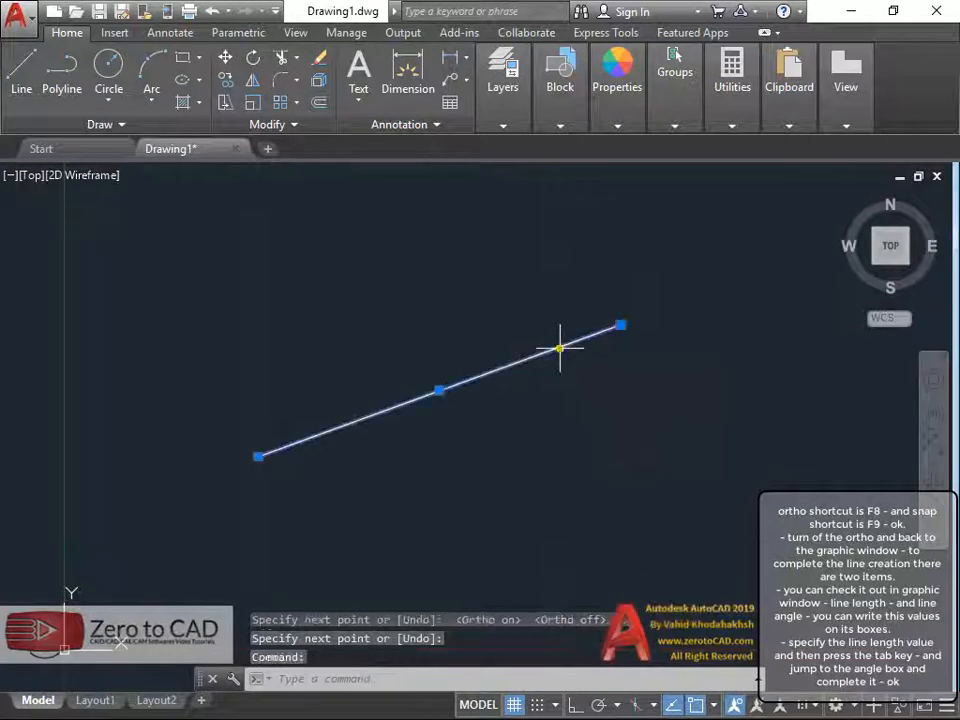
key(Escape)
key(Escape)
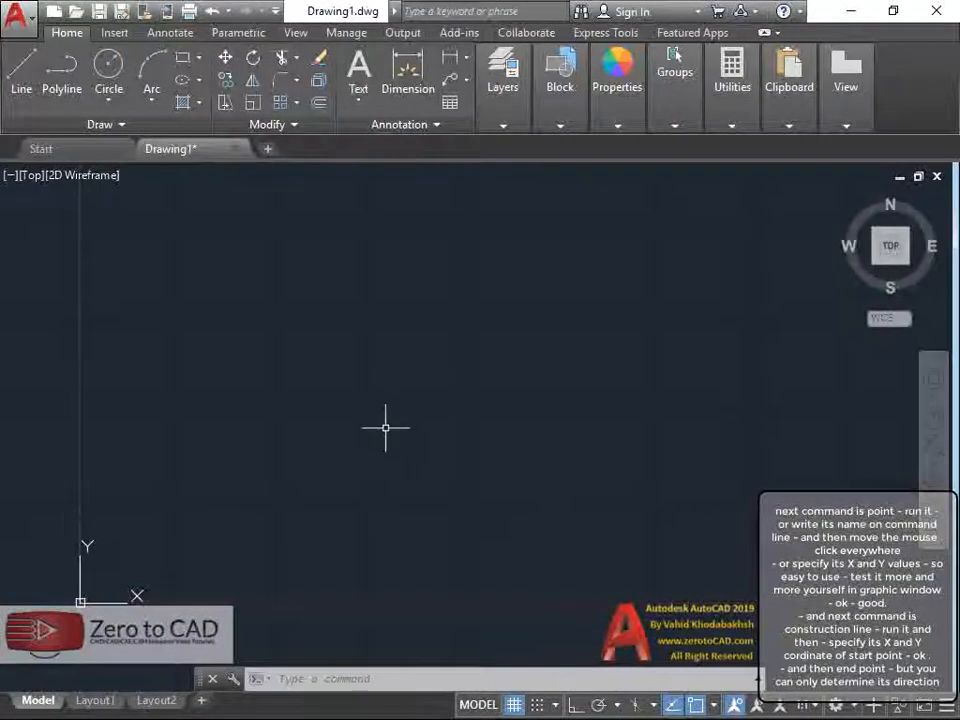
Step: Place three single points freehand near the origin, up and to the positive X side of it
click(107, 125)
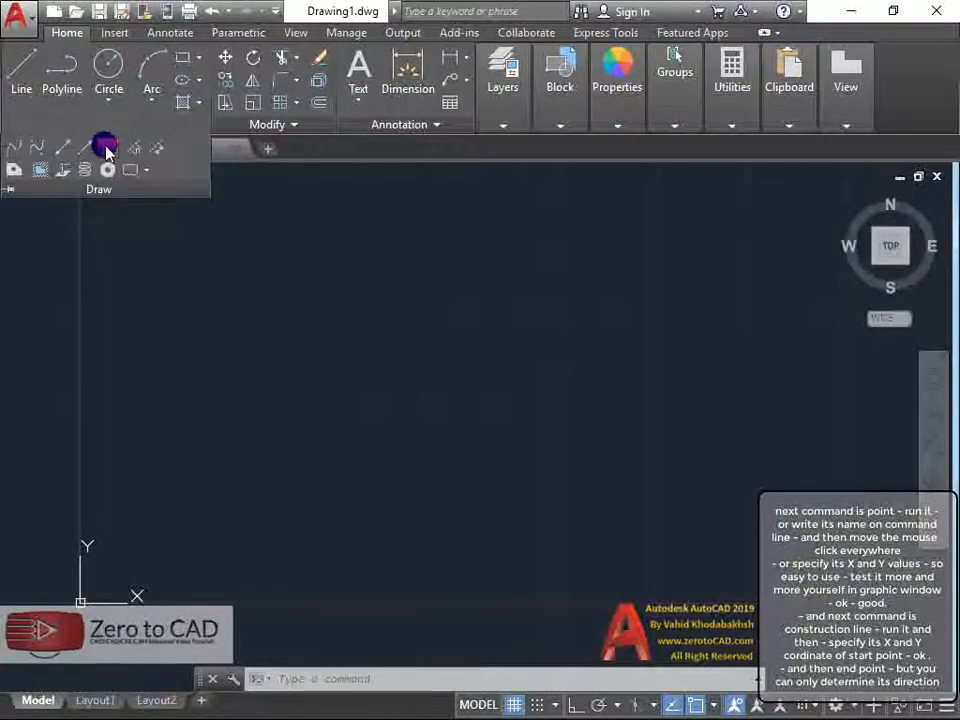
click(107, 148)
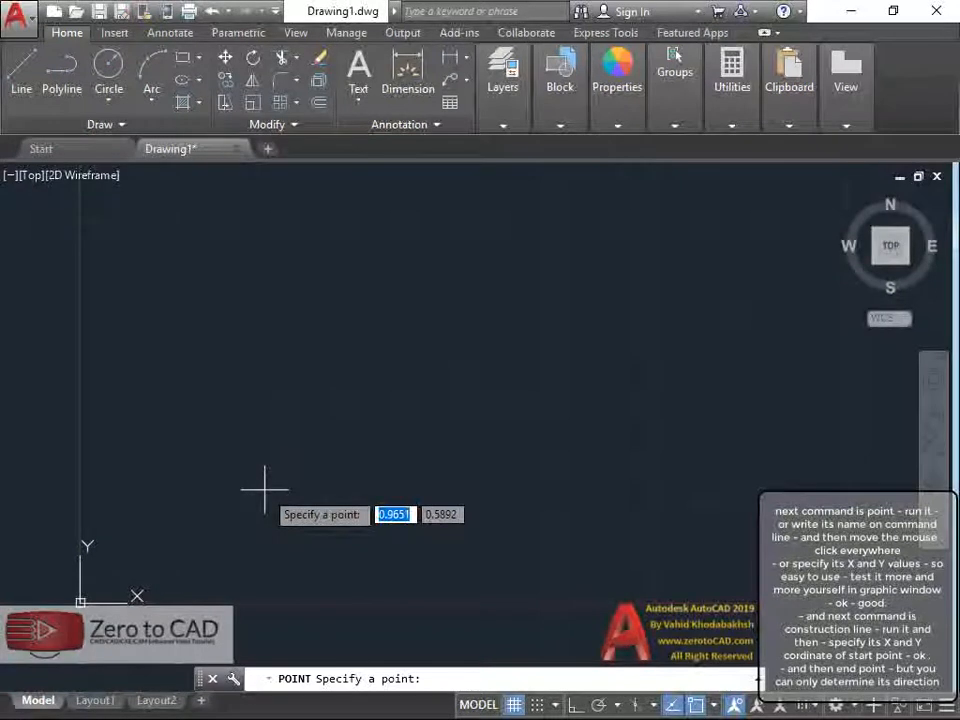
click(185, 433)
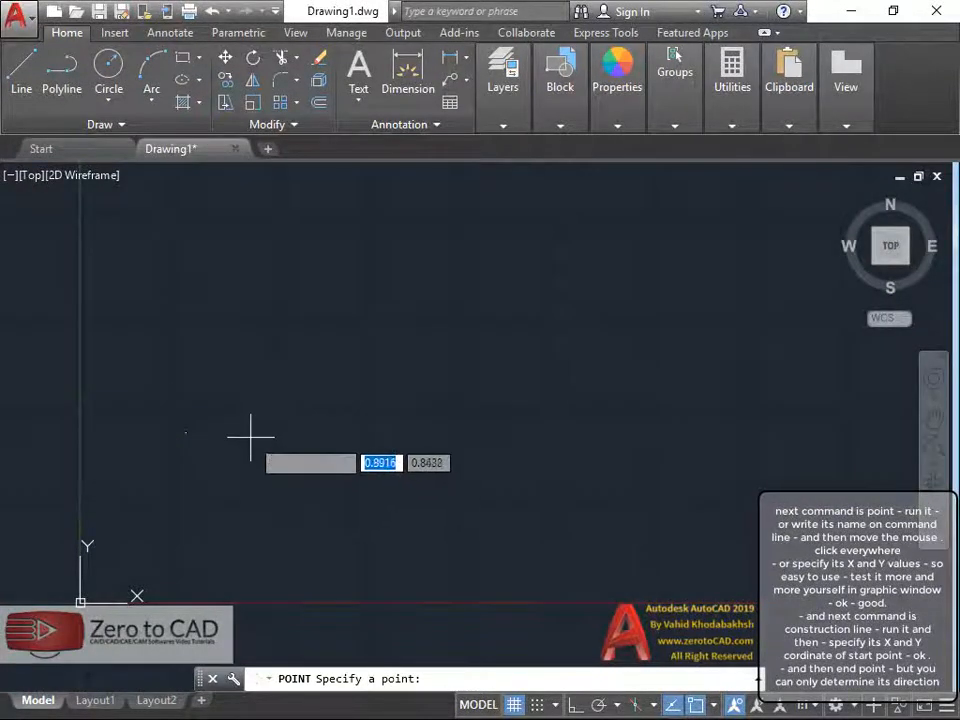
click(250, 437)
click(214, 489)
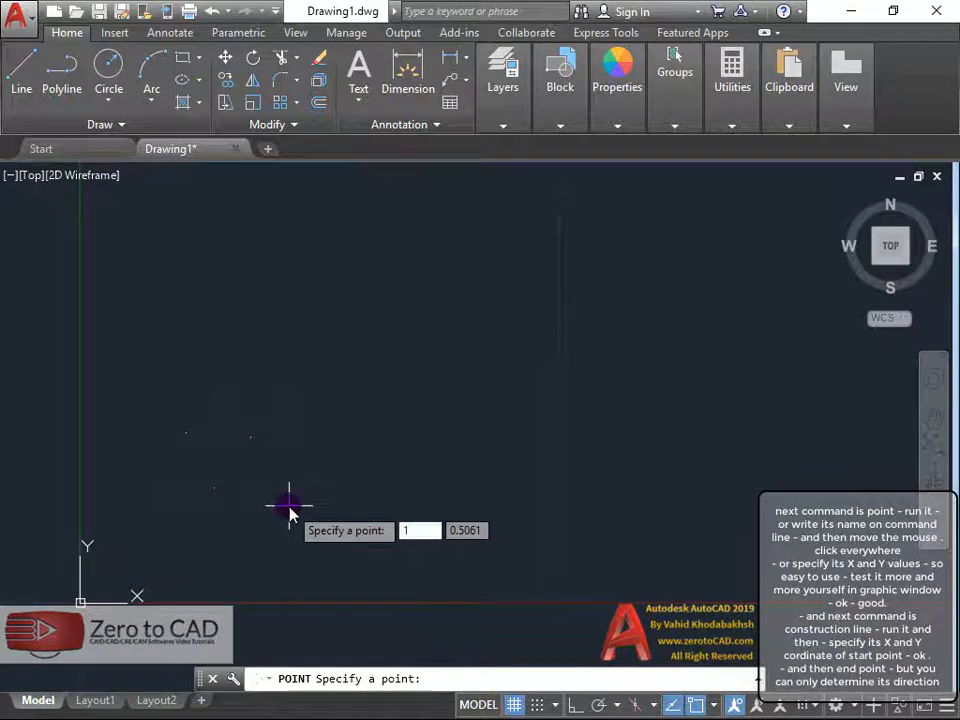
Step: Place two more points, one above the other at X 1, by entering their coordinates, and end the Point command
key(Tab)
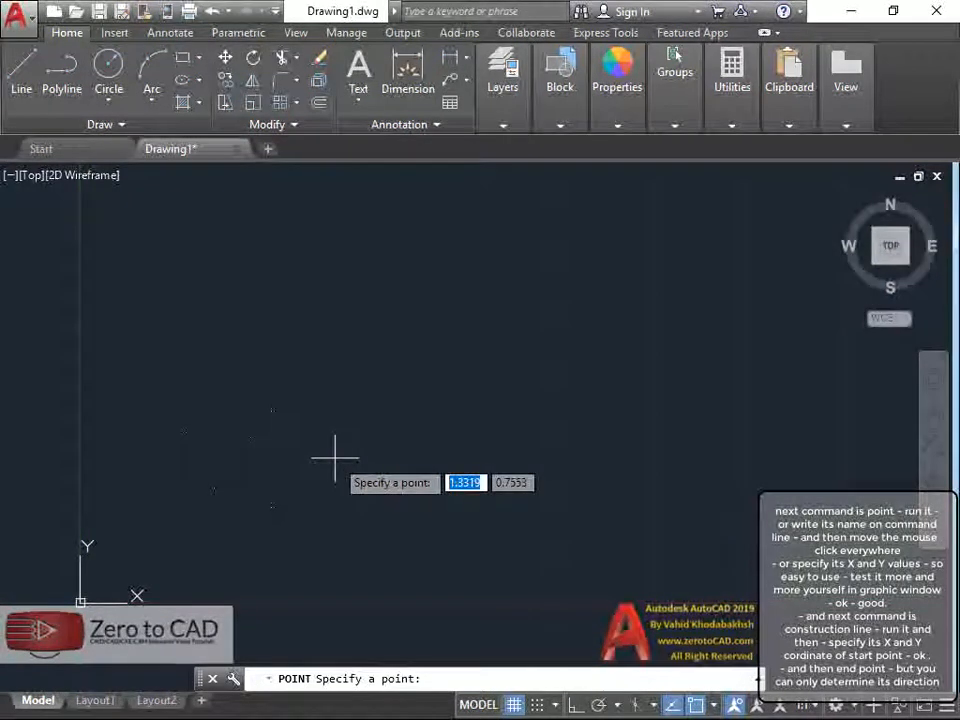
key(Return)
key(Return)
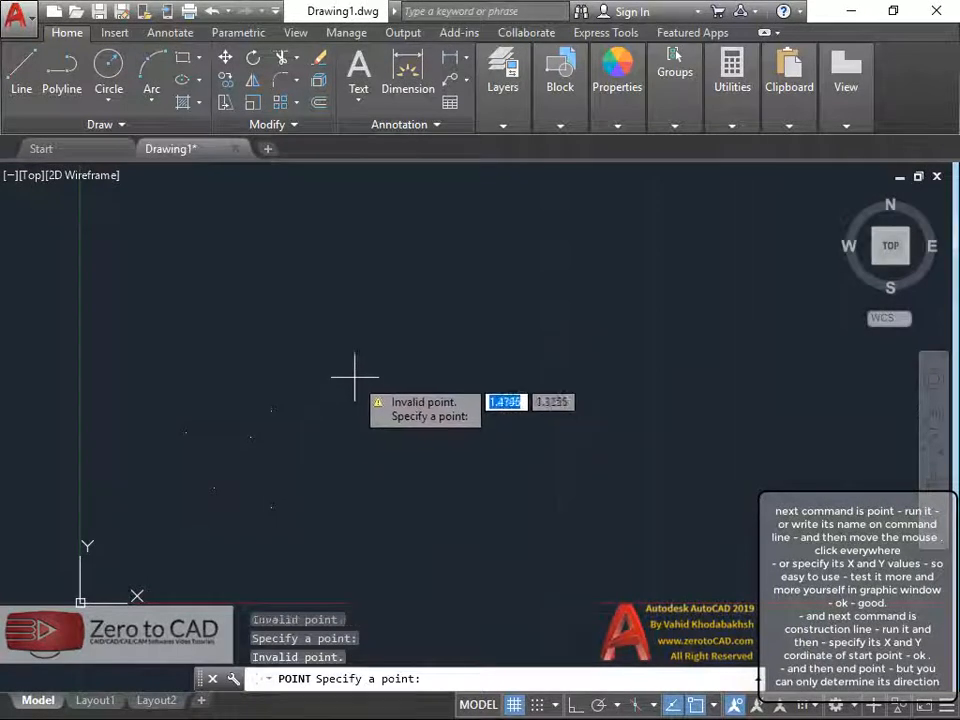
key(Escape)
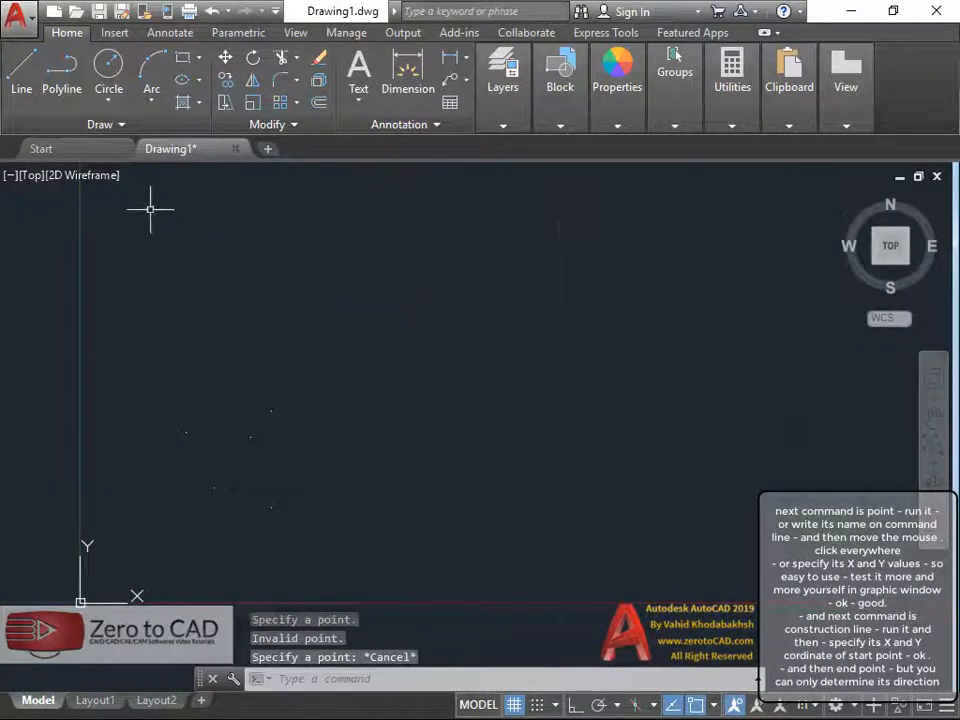
Step: Draw three construction lines at different rising angles through one common point beyond the placed points
click(128, 127)
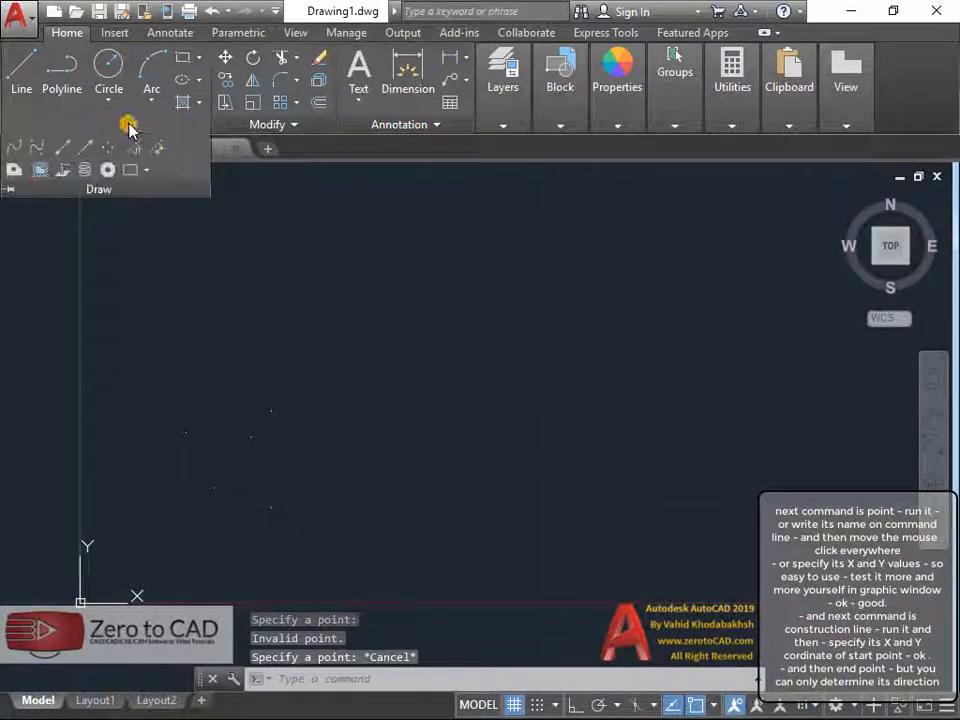
click(62, 150)
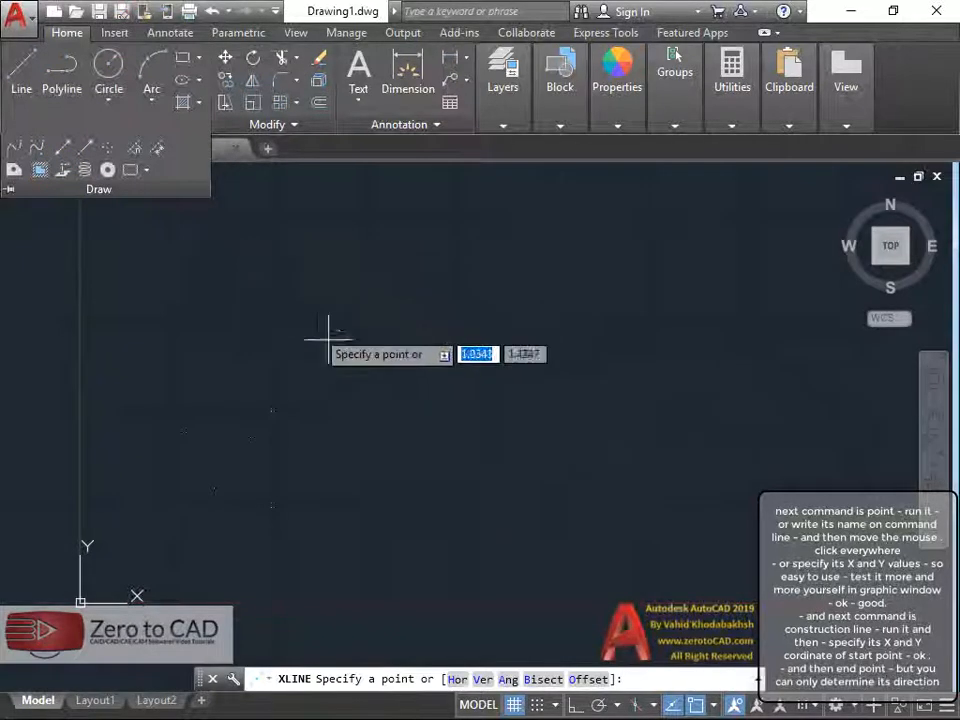
click(443, 428)
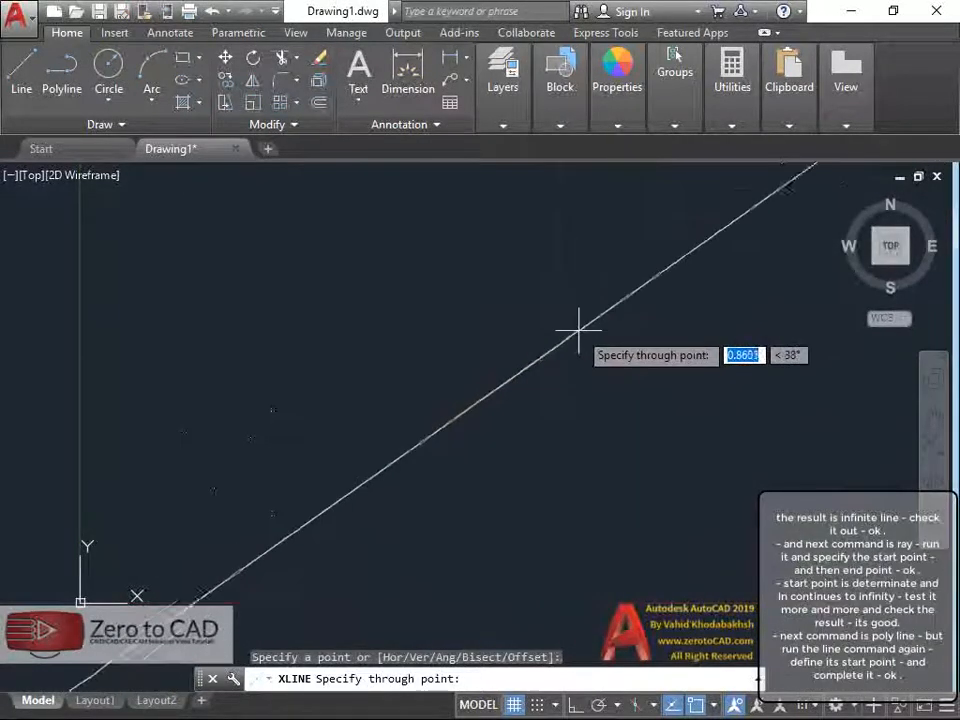
click(580, 323)
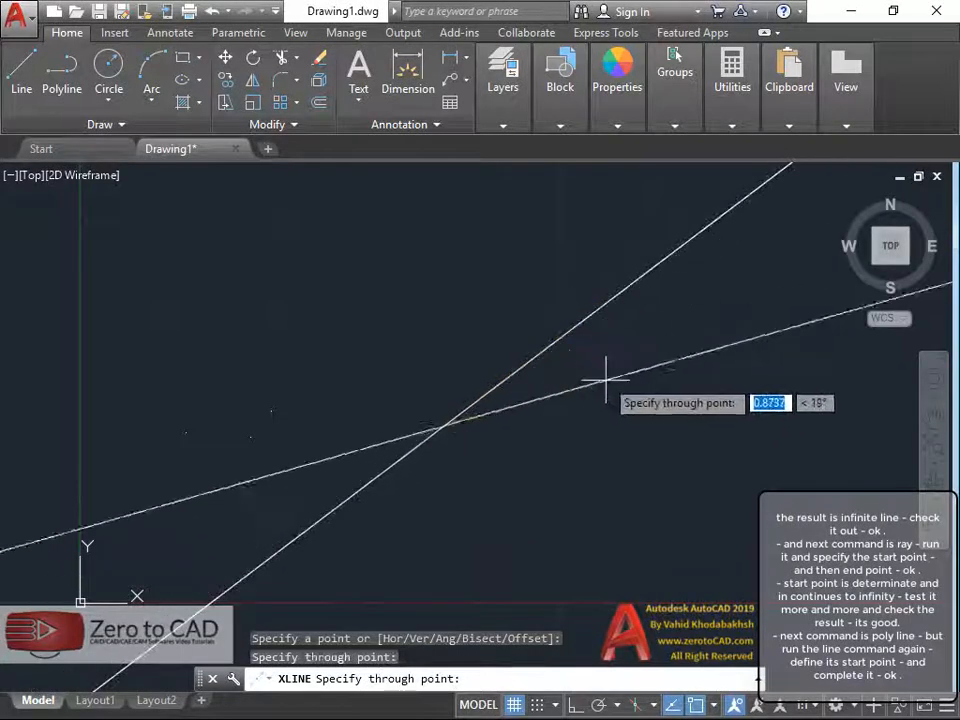
click(594, 352)
click(599, 391)
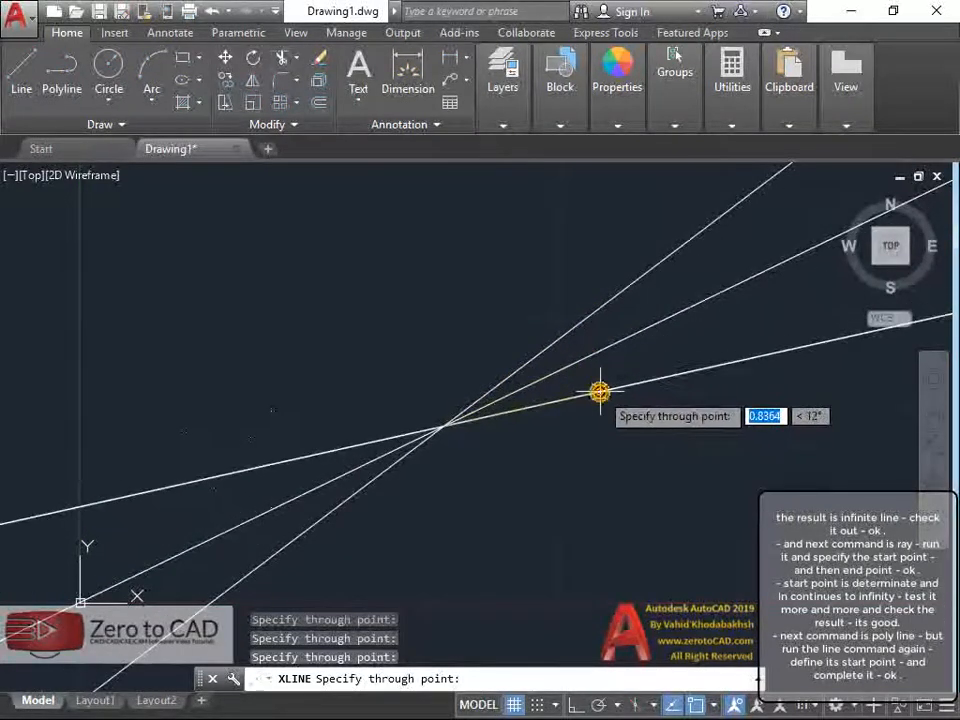
key(Escape)
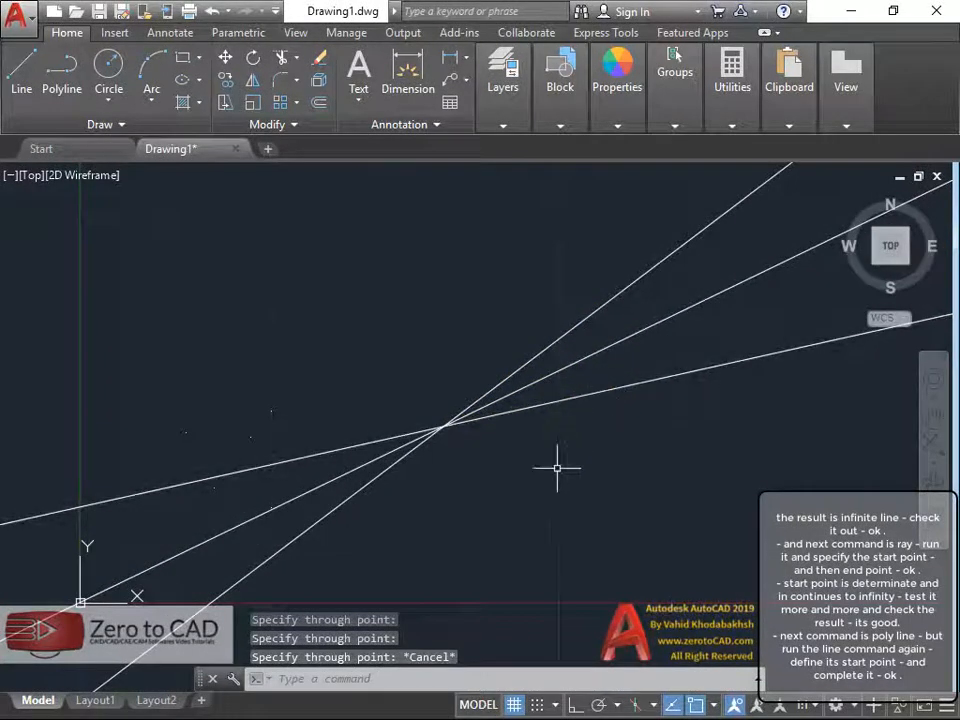
Step: Draw five rays fanning out from one start point above the construction lines' crossing, including a horizontal and a falling one
click(116, 124)
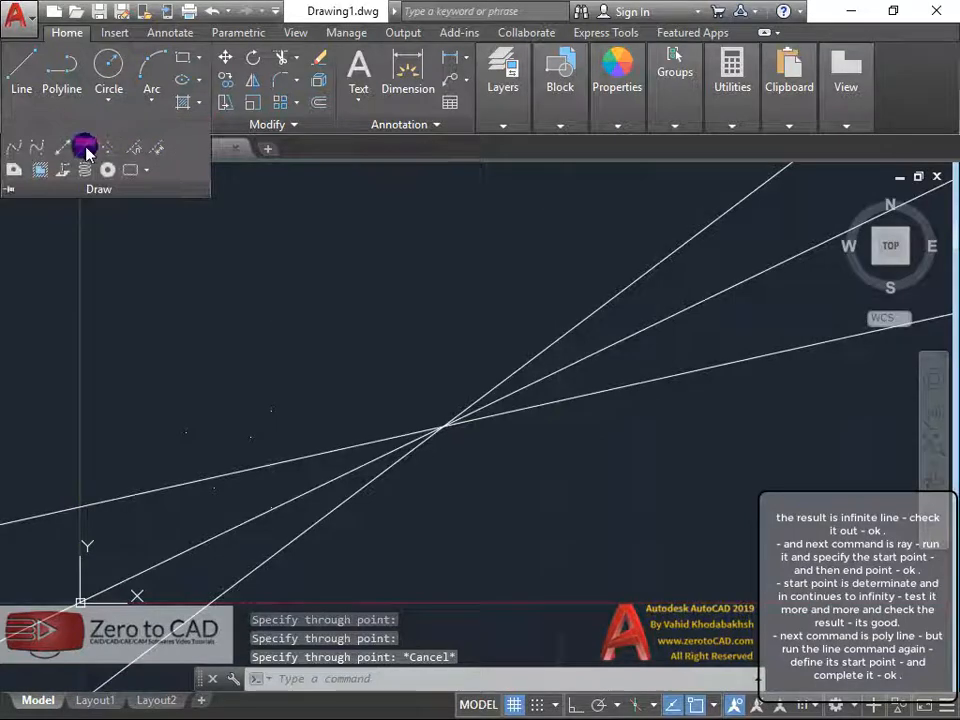
click(85, 149)
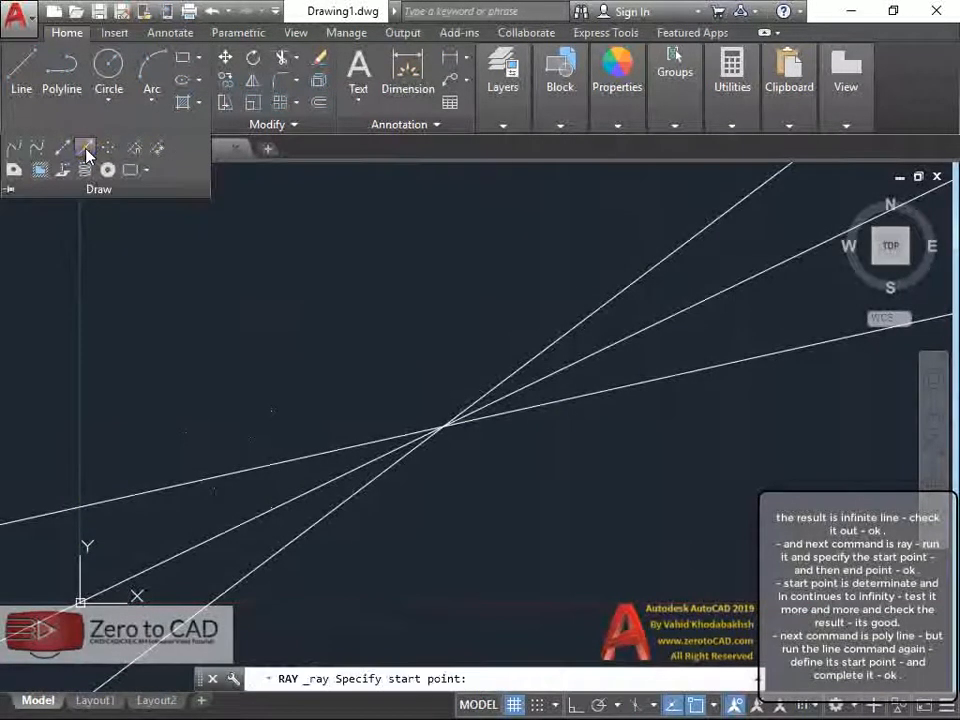
scroll(512, 474, down, 1)
scroll(405, 381, up, 1)
click(405, 381)
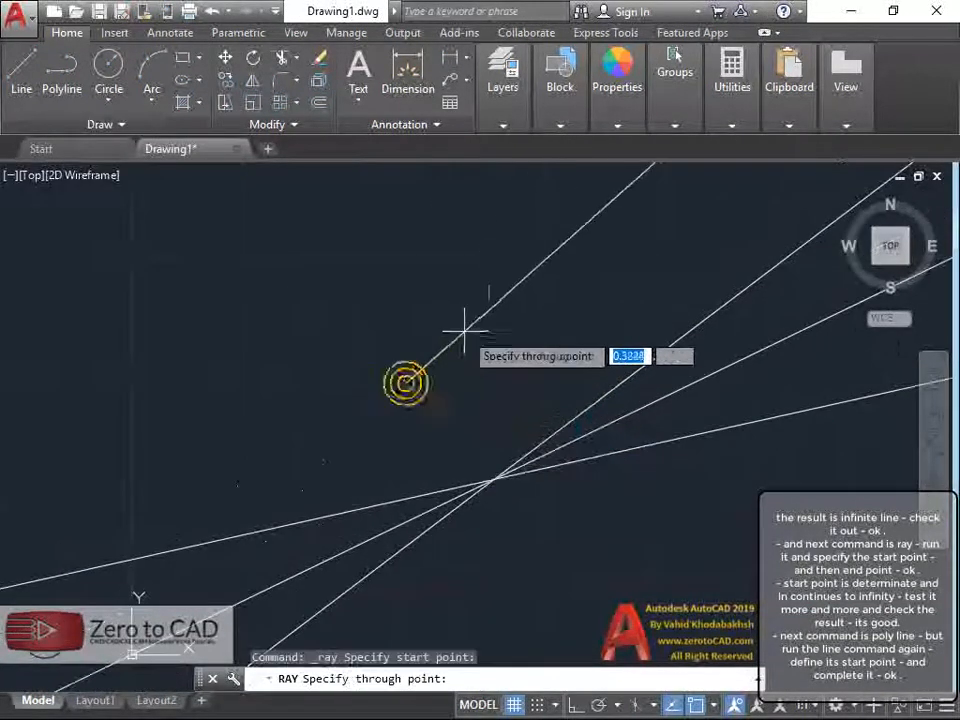
click(517, 281)
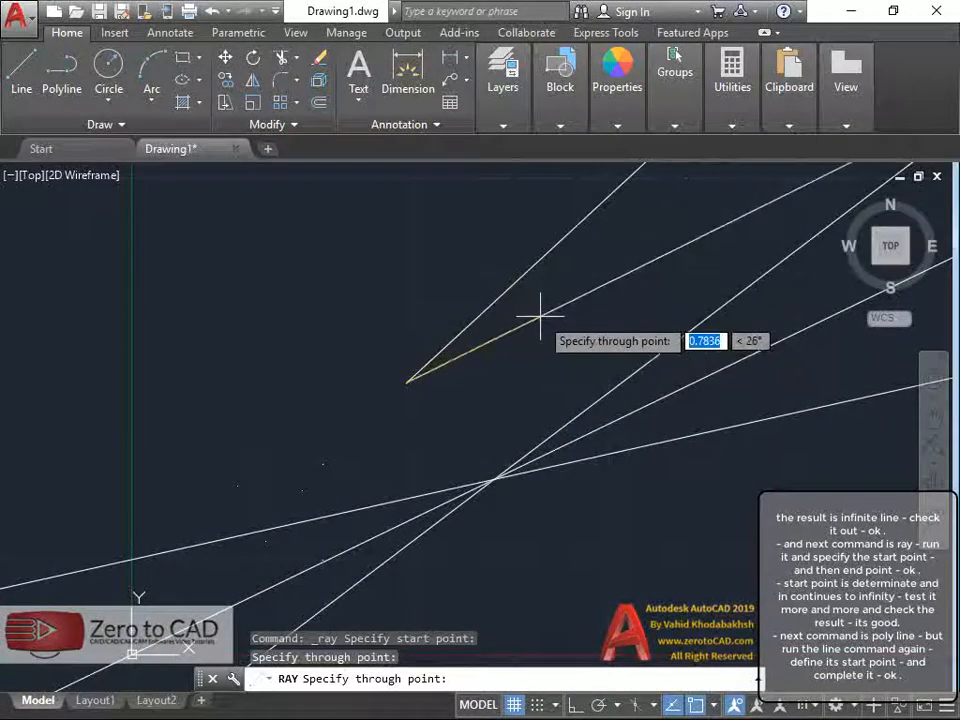
click(540, 317)
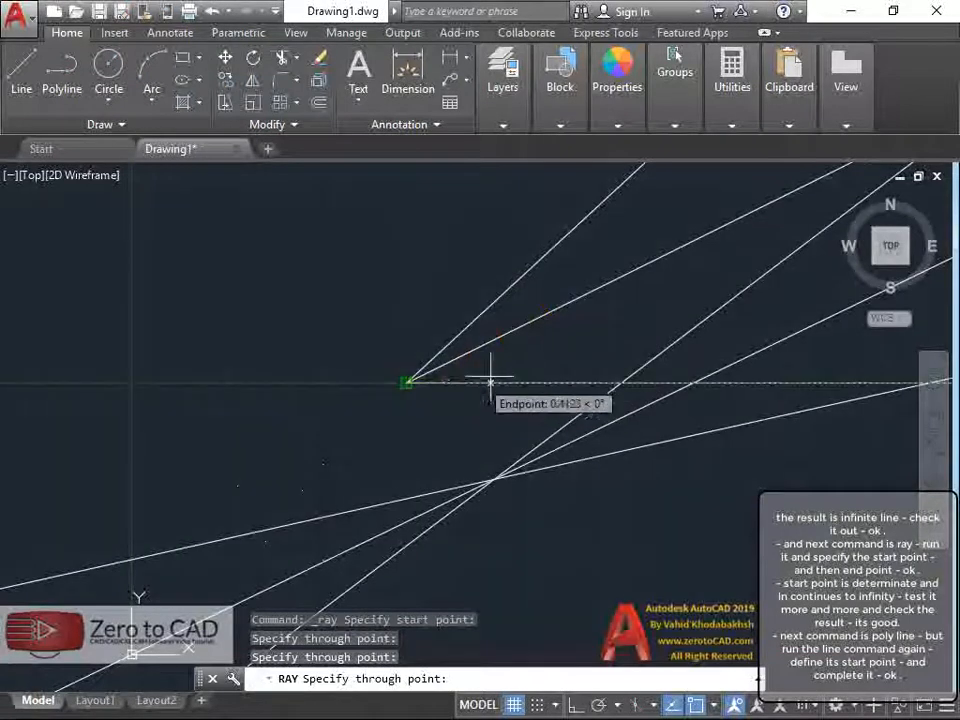
click(570, 343)
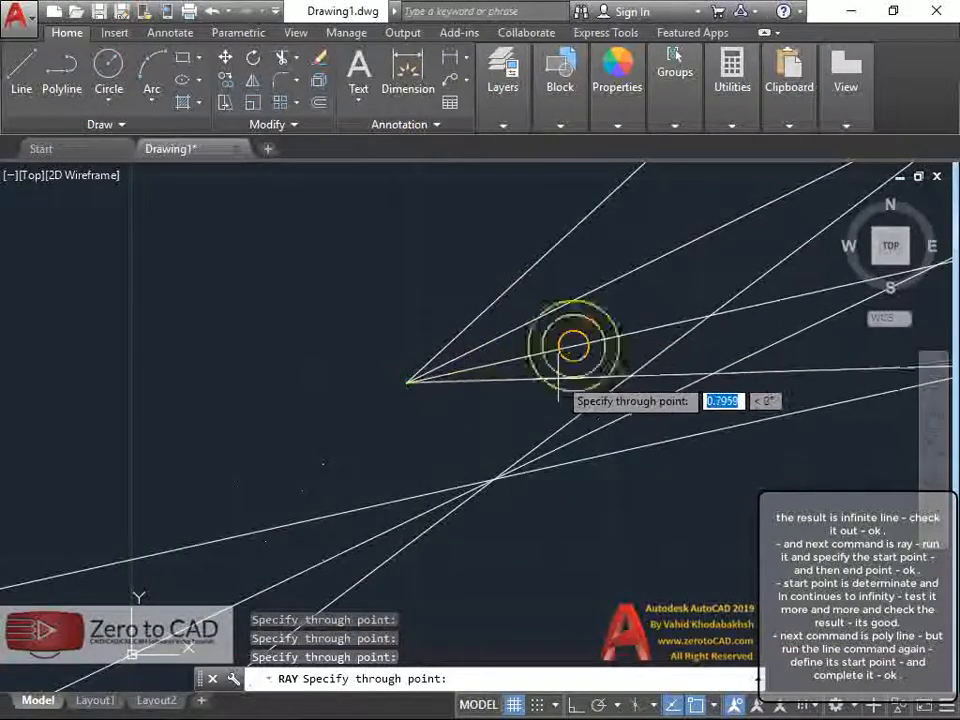
click(525, 408)
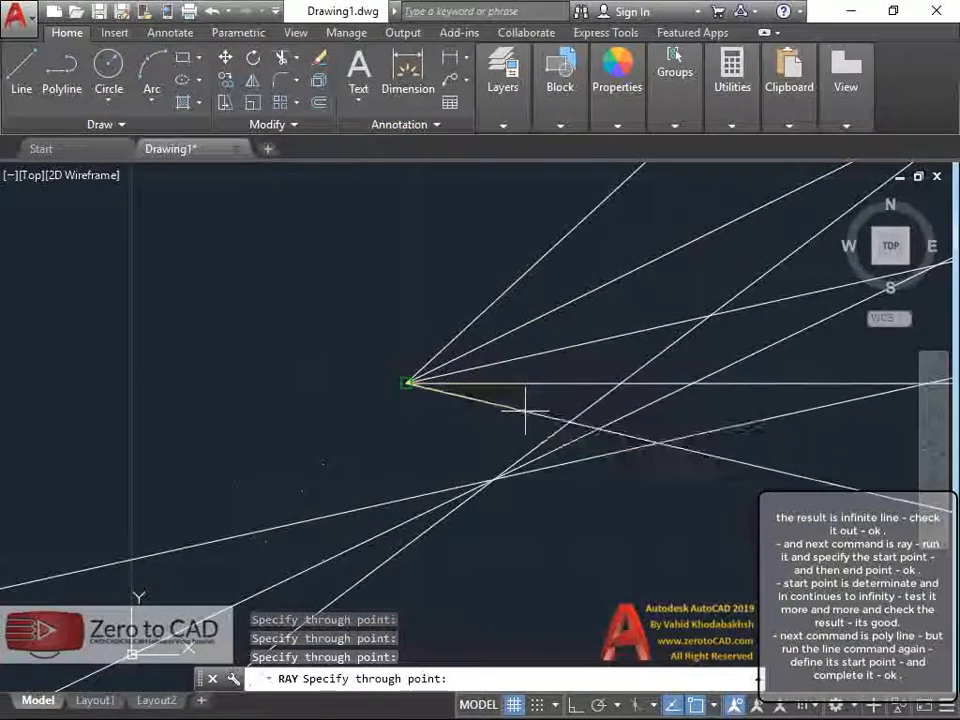
key(Escape)
key(Escape)
Step: Draw a closed six-segment bent outline with the Line command in the free area below the rays, ending on its first point
mouse_move(469, 397)
middle_down()
mouse_move(386, 354)
mouse_move(256, 356)
middle_up()
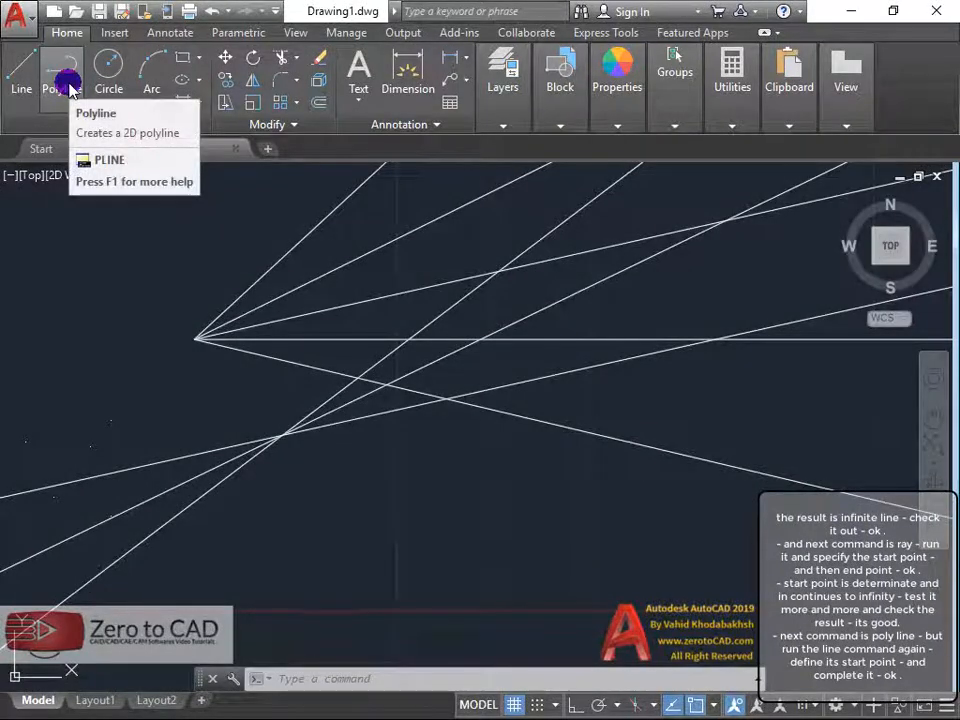
click(22, 92)
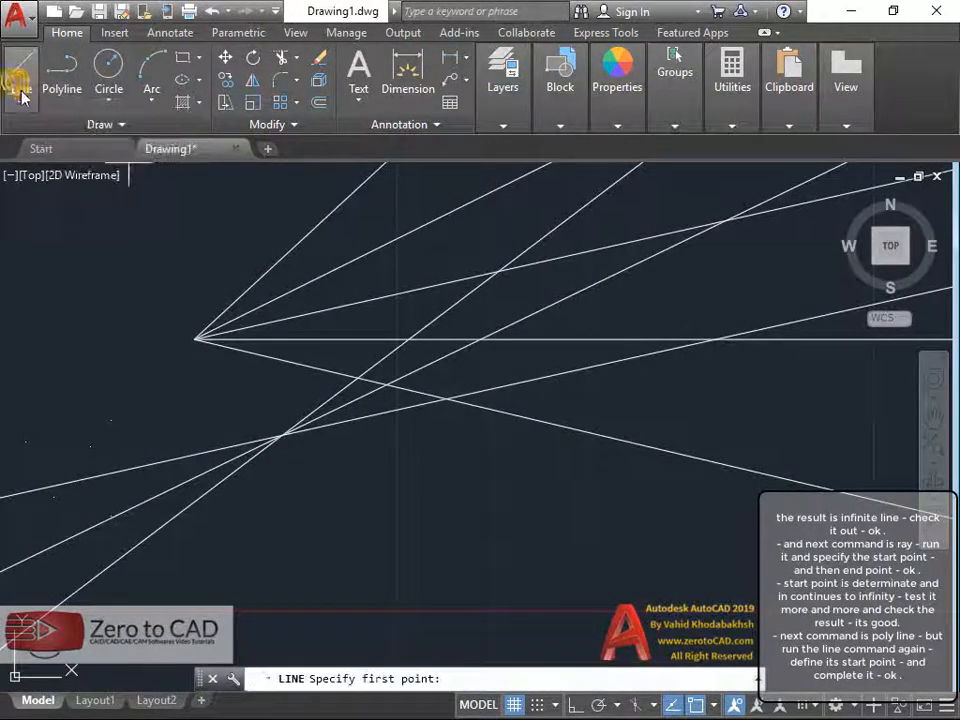
click(322, 566)
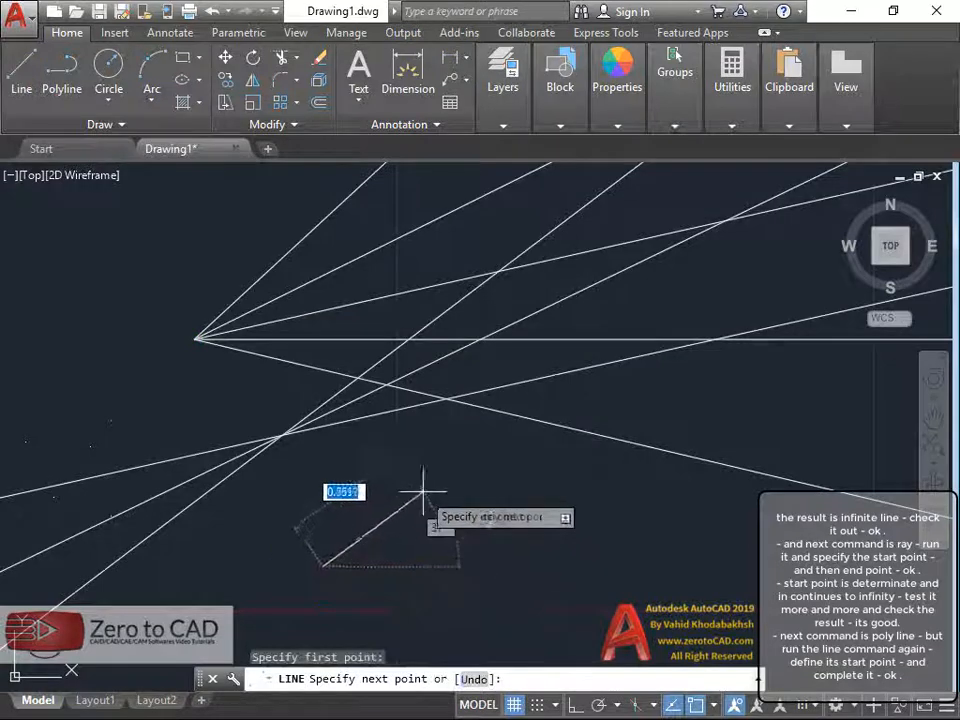
scroll(508, 482, up, 3)
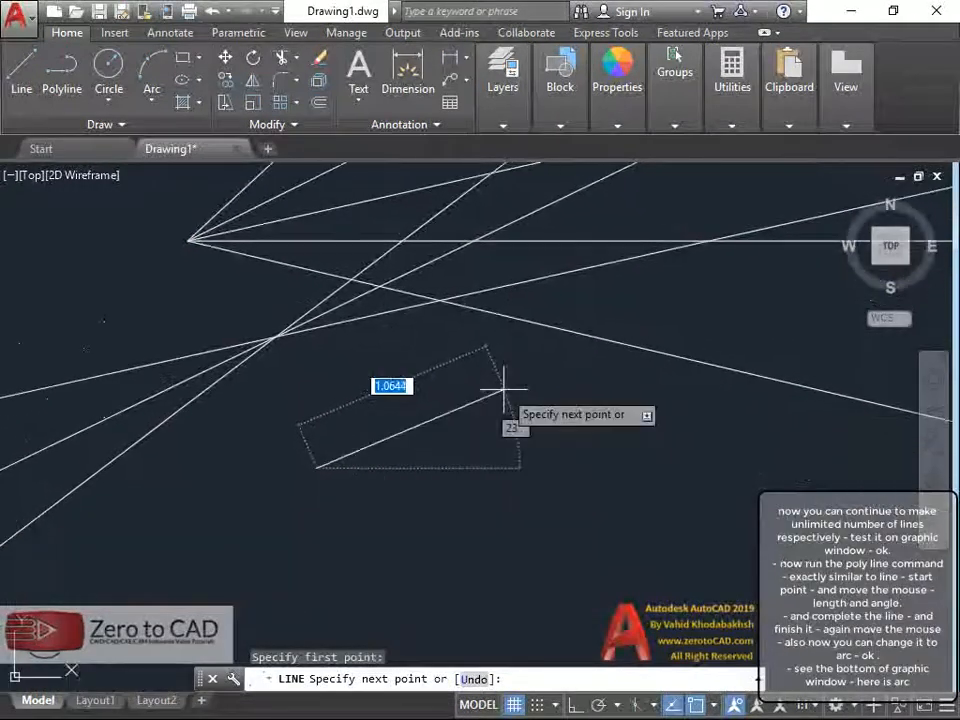
click(506, 340)
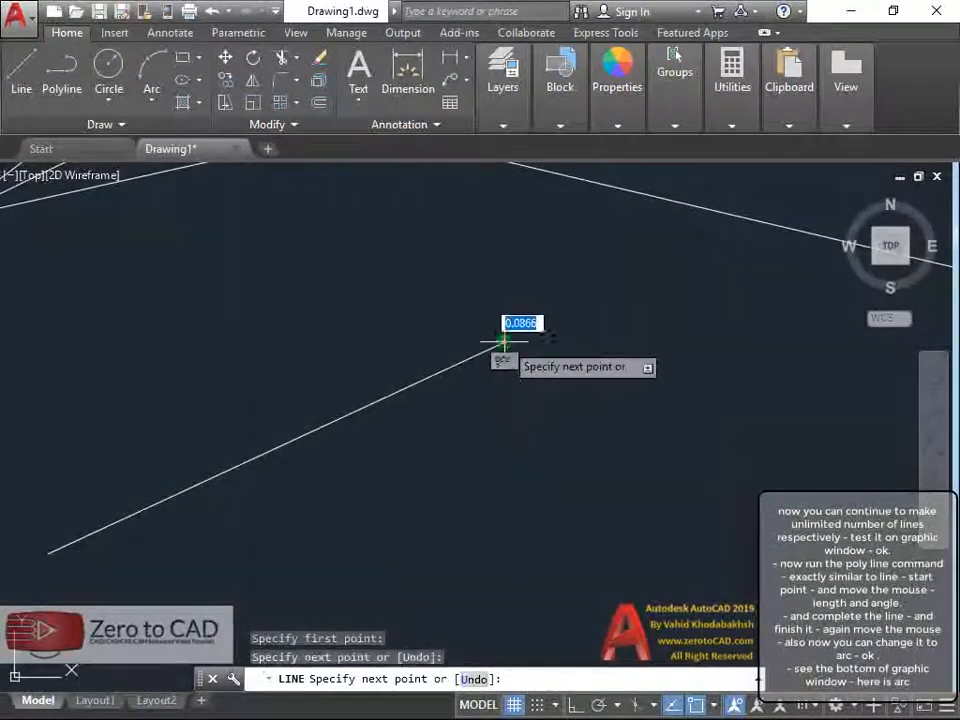
click(762, 437)
click(703, 580)
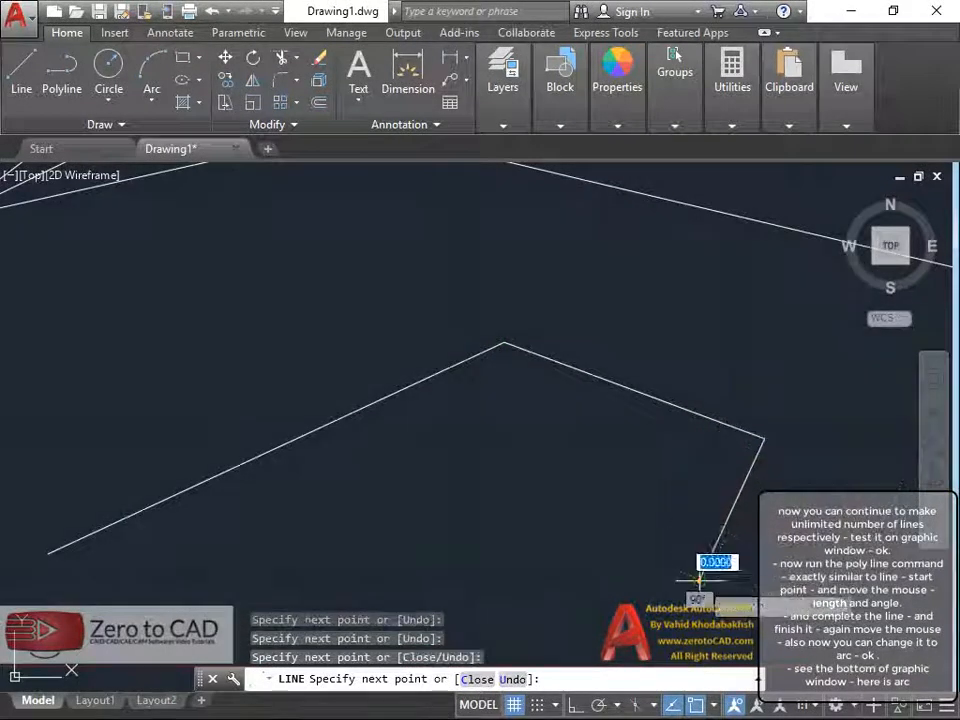
click(460, 489)
middle_drag(326, 530, 410, 455)
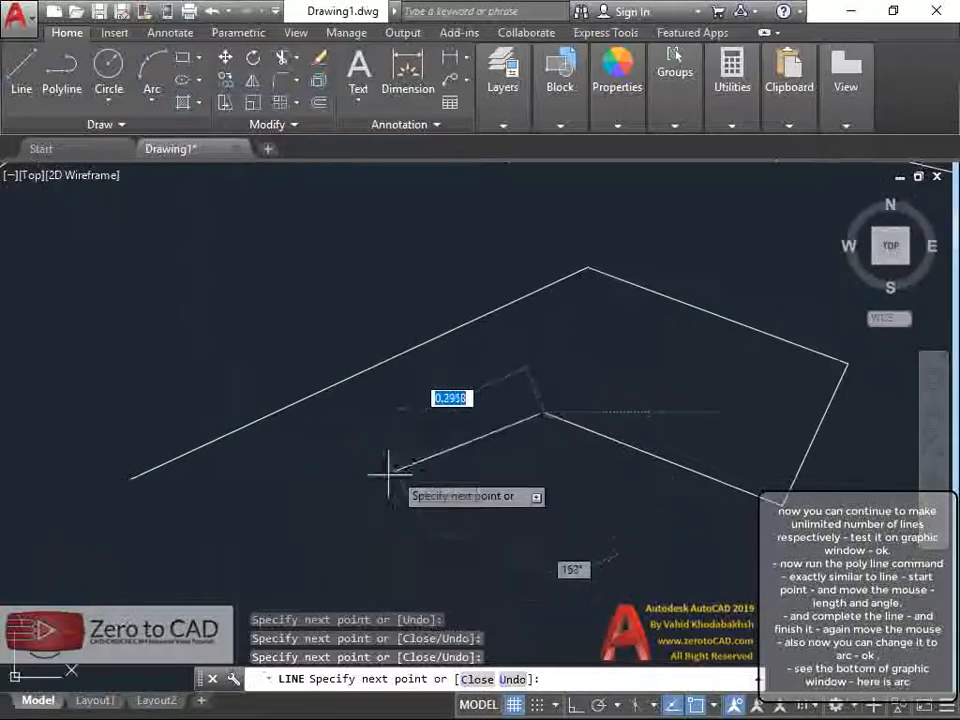
click(221, 566)
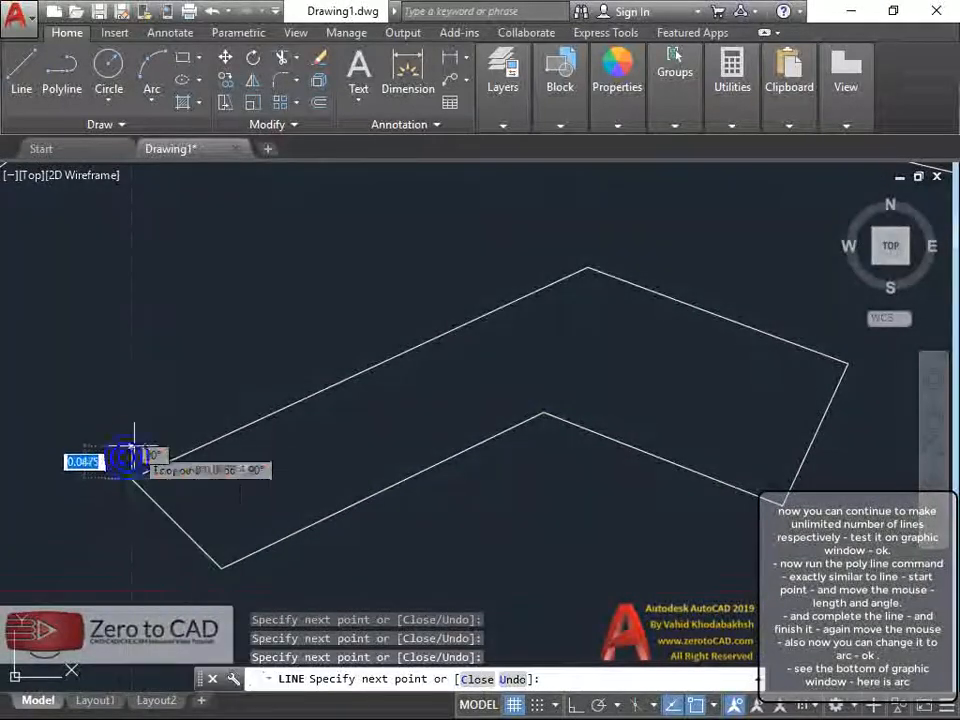
click(133, 479)
key(Escape)
Step: Start a polyline in the empty area below the closed outline with one straight rising segment
click(62, 74)
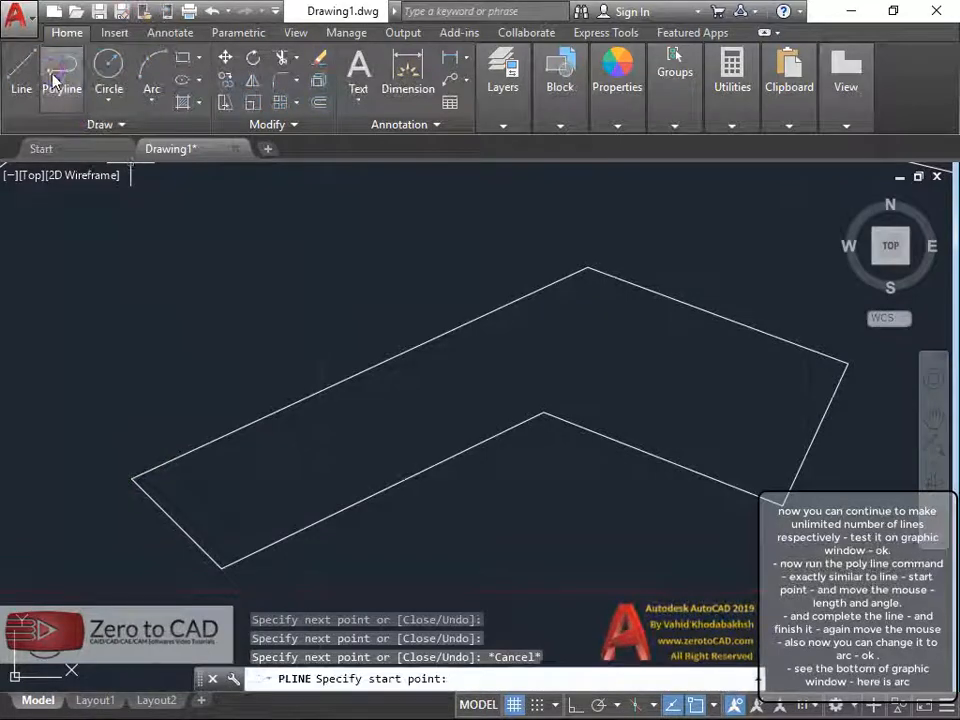
scroll(354, 461, down, 8)
middle_drag(335, 391, 325, 291)
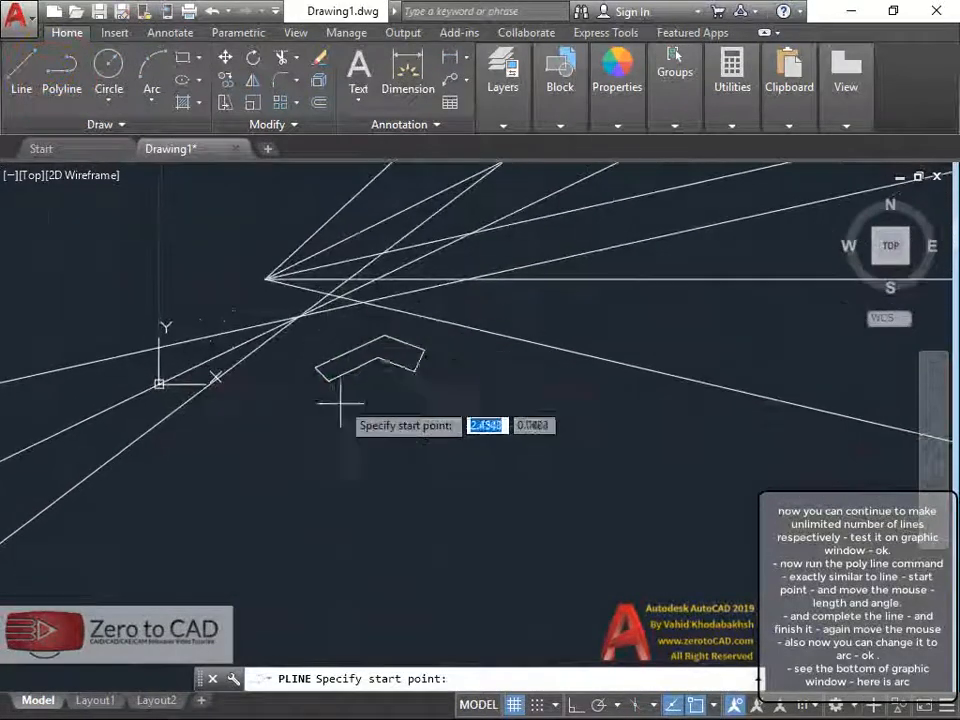
scroll(343, 467, up, 5)
scroll(373, 455, up, 2)
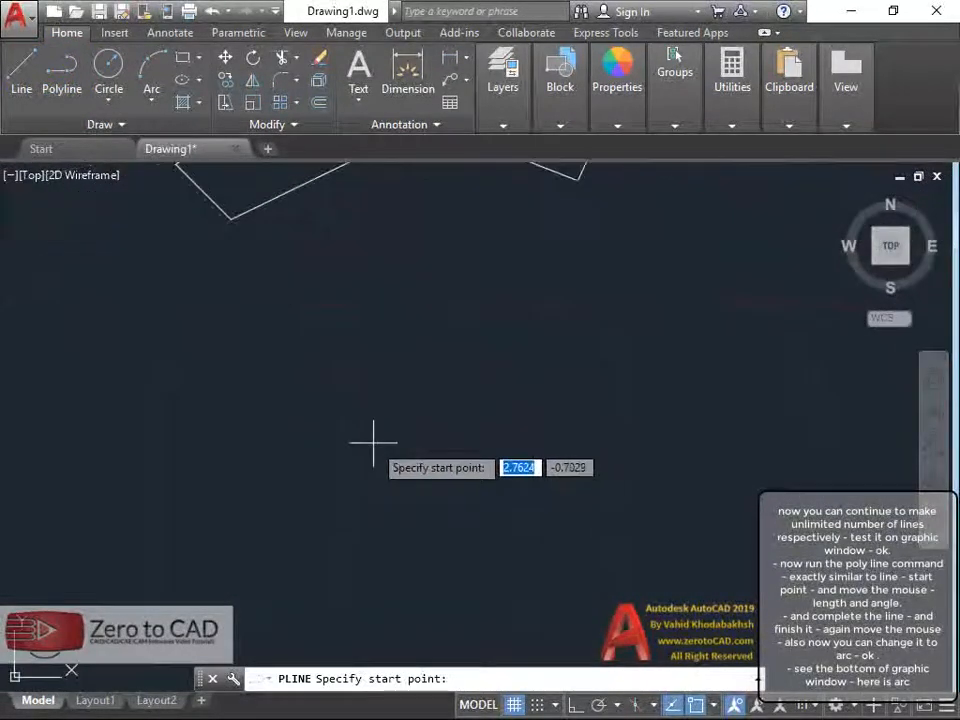
click(332, 454)
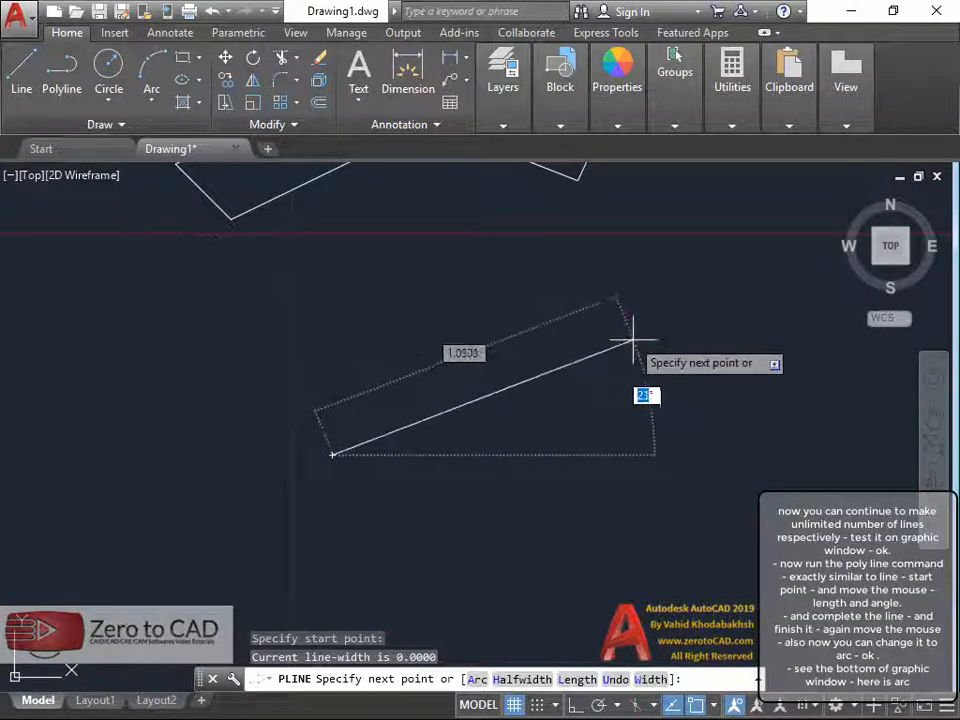
click(595, 327)
Step: Continue the polyline with an arc segment using the Radius option, curving upward from the end of the straight segment
mouse_move(658, 348)
middle_down()
mouse_move(552, 330)
mouse_move(608, 349)
mouse_move(648, 348)
middle_up()
scroll(560, 336, up, 2)
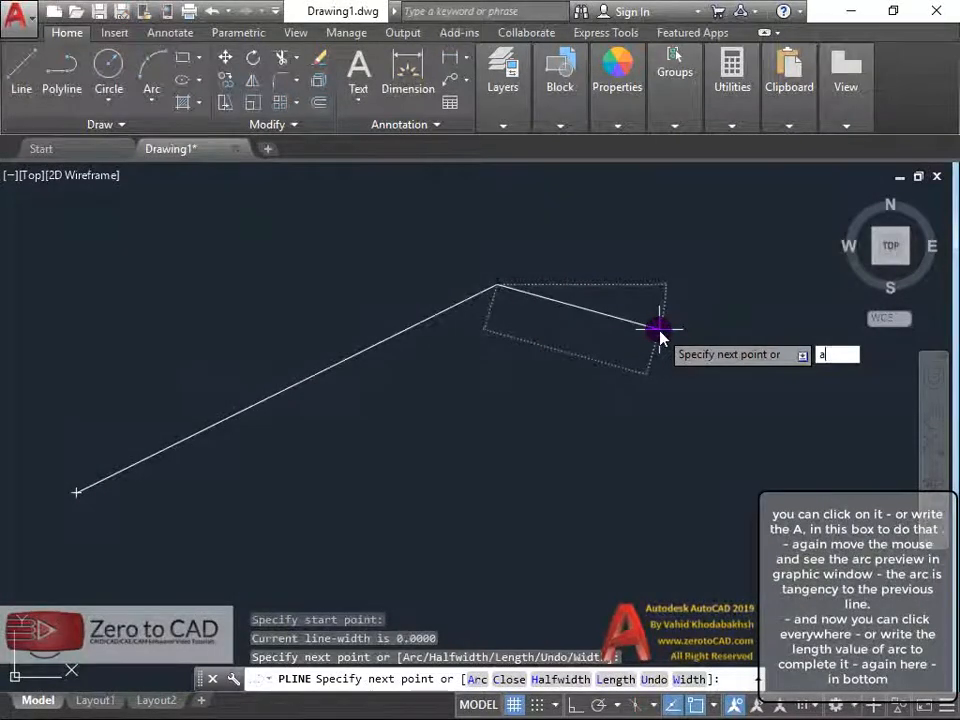
key(Return)
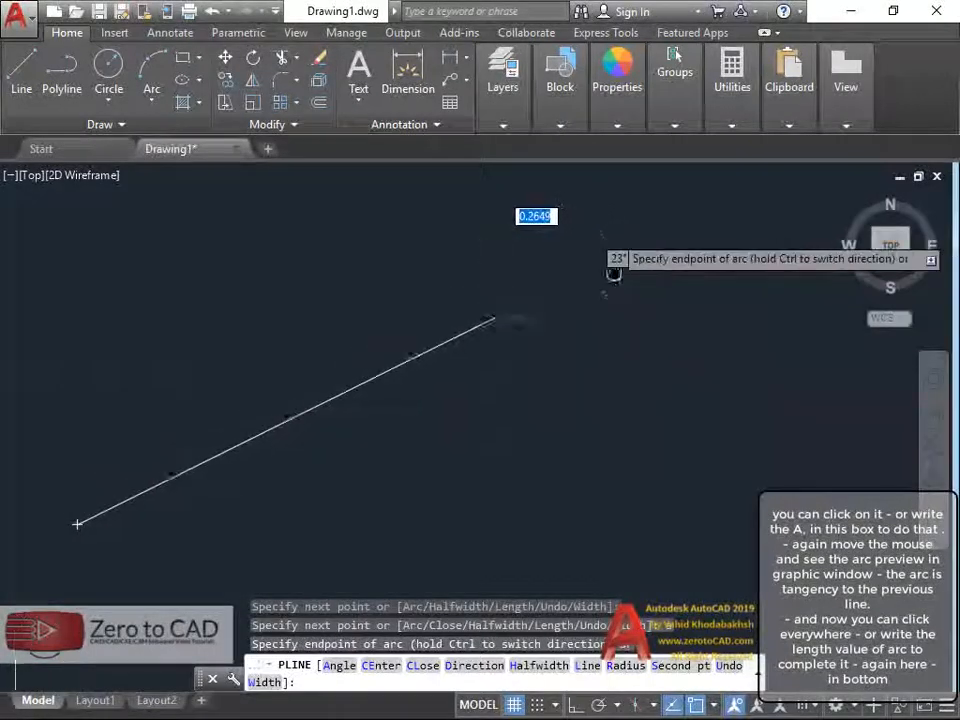
middle_drag(614, 274, 623, 344)
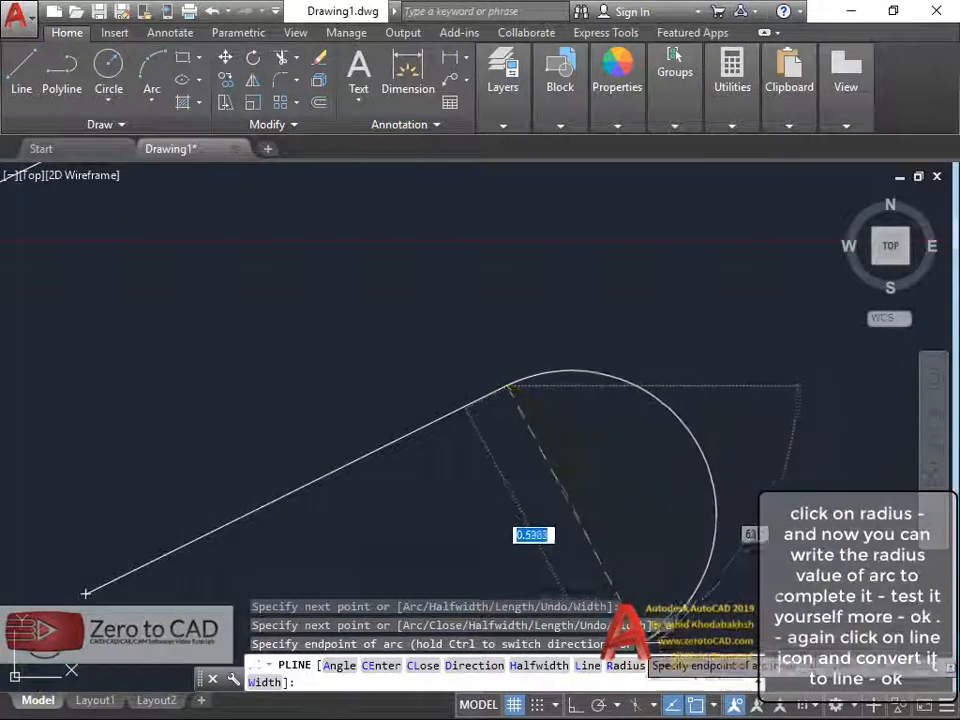
click(624, 665)
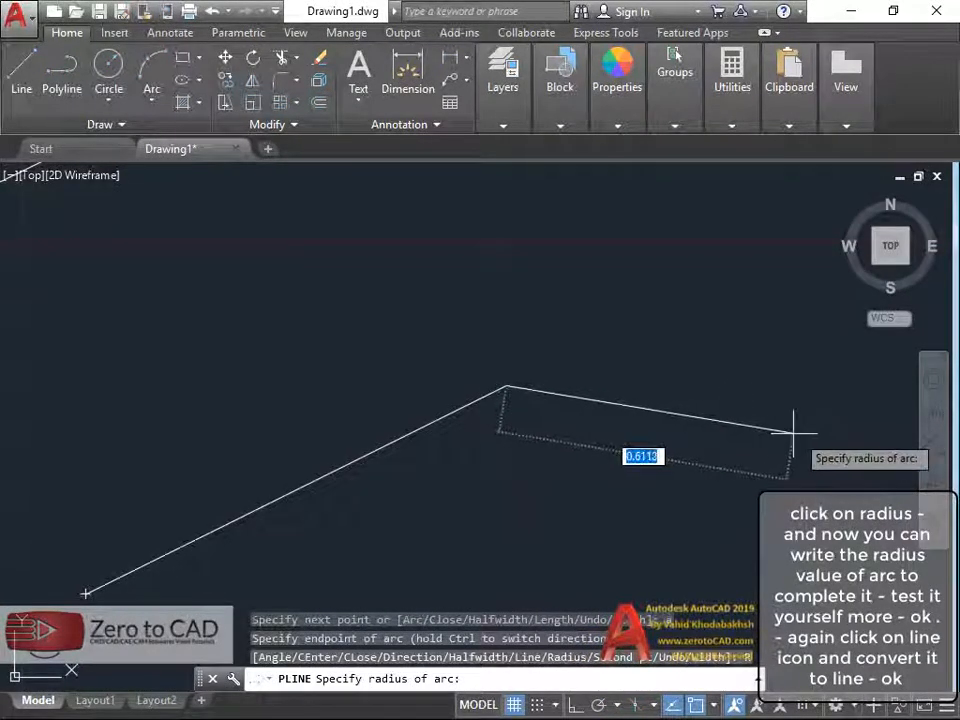
click(685, 410)
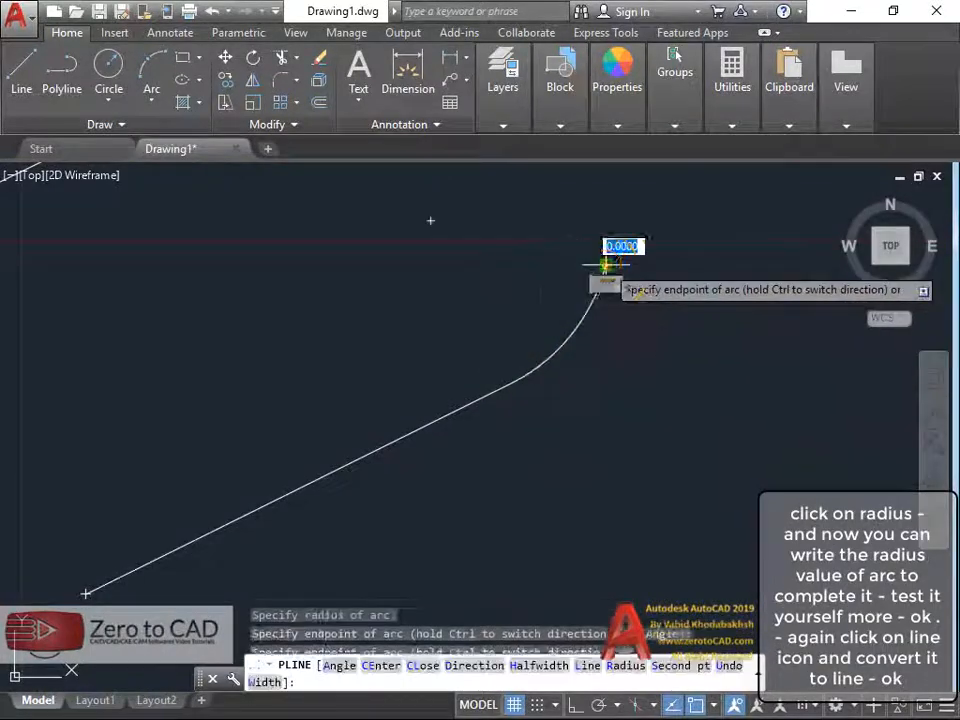
Step: Add a steep straight segment after the polyline's arc, end the command, and select the whole polyline to inspect it
middle_drag(621, 300, 614, 398)
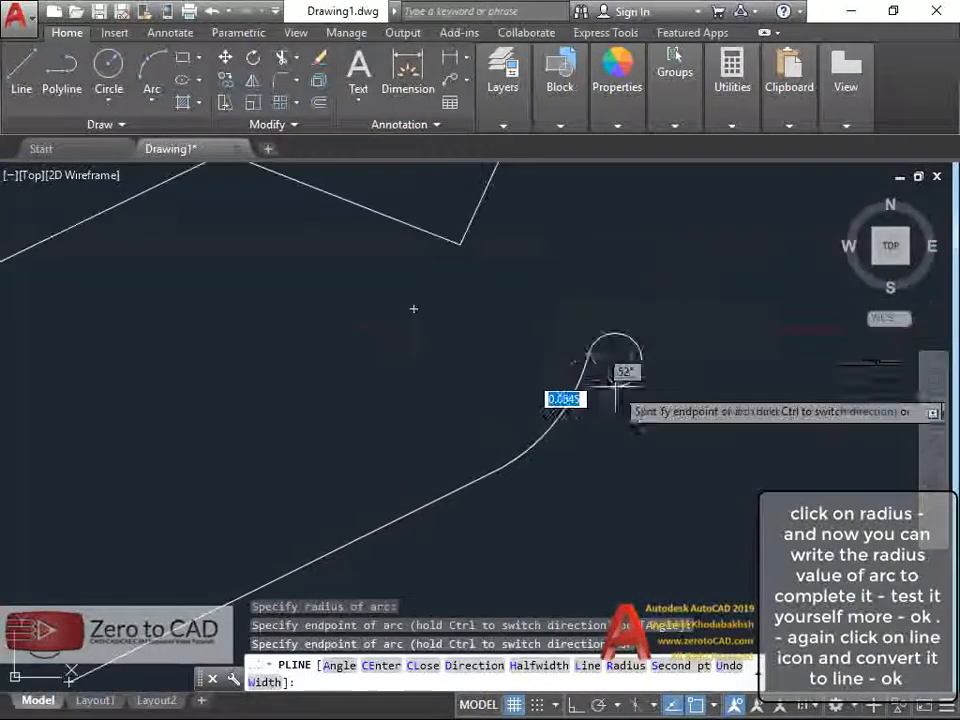
click(588, 666)
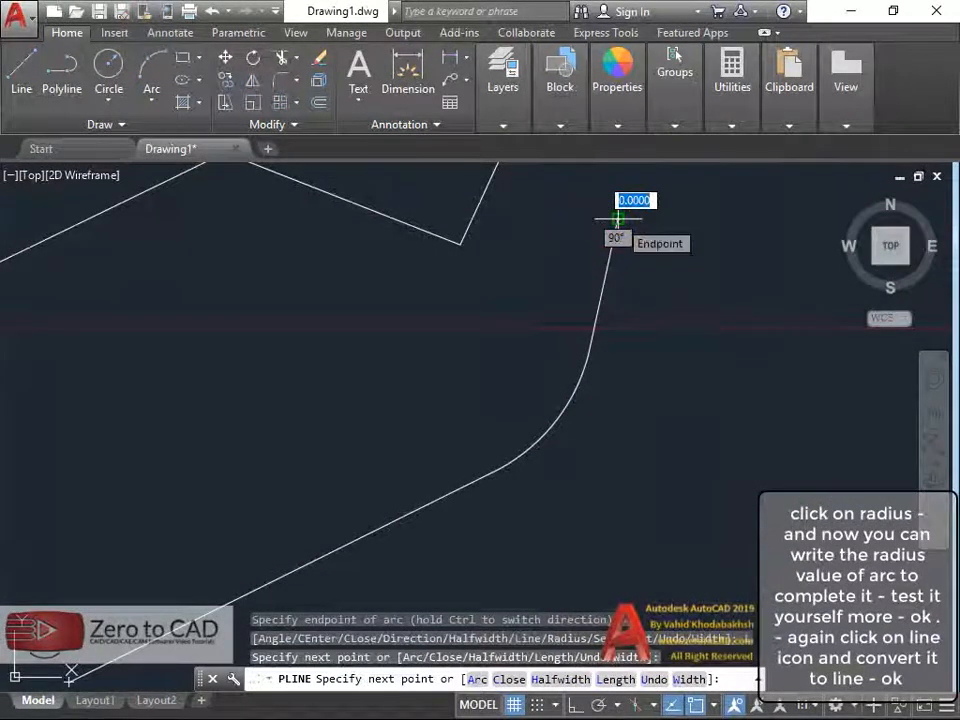
key(Escape)
scroll(634, 311, down, 3)
scroll(627, 336, up, 3)
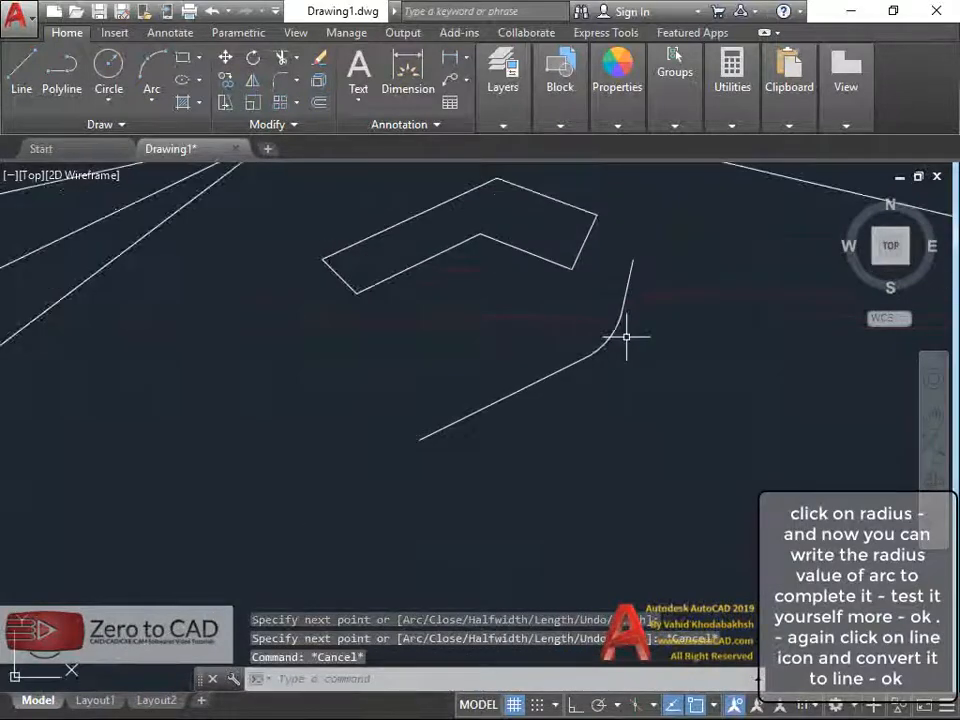
click(551, 376)
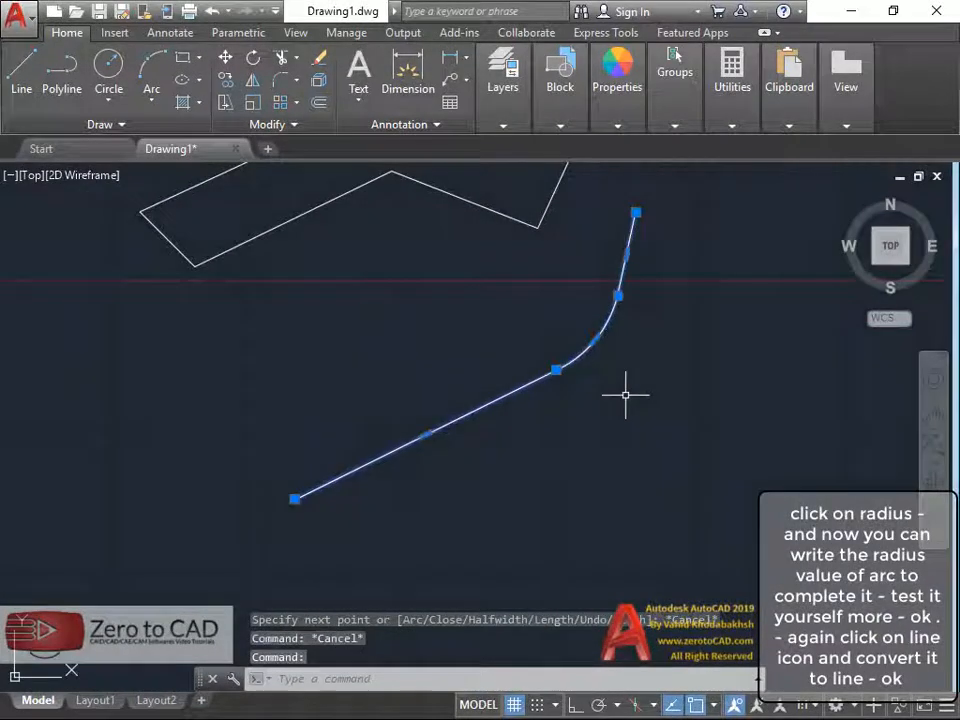
key(Escape)
middle_drag(647, 358, 533, 401)
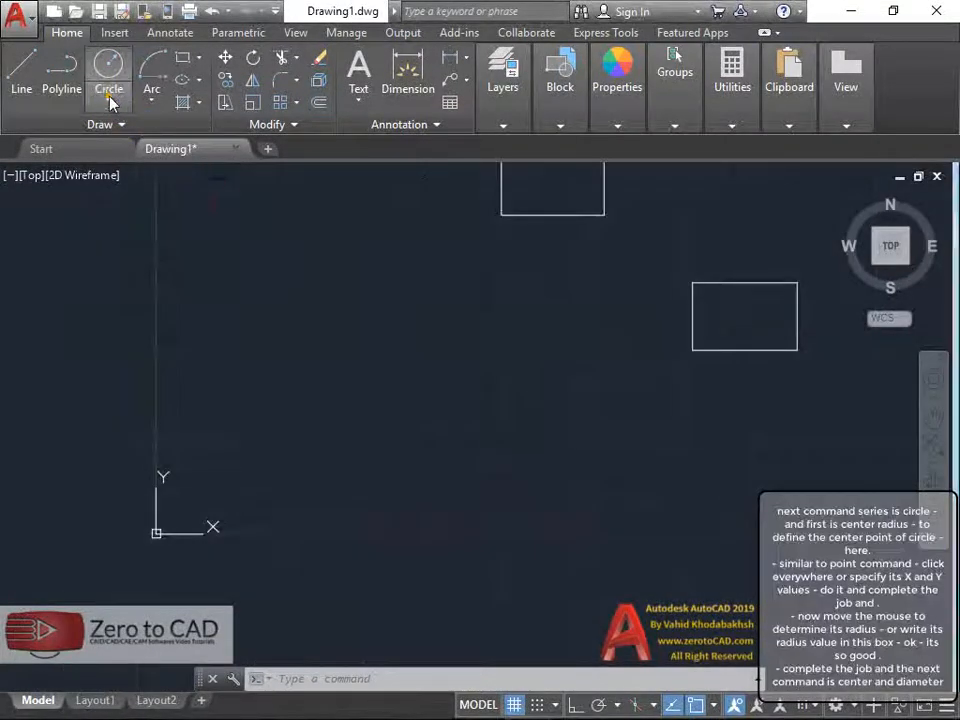
Step: Draw a Center, Radius circle with its center at 1,1 and a radius of 0.5
click(110, 101)
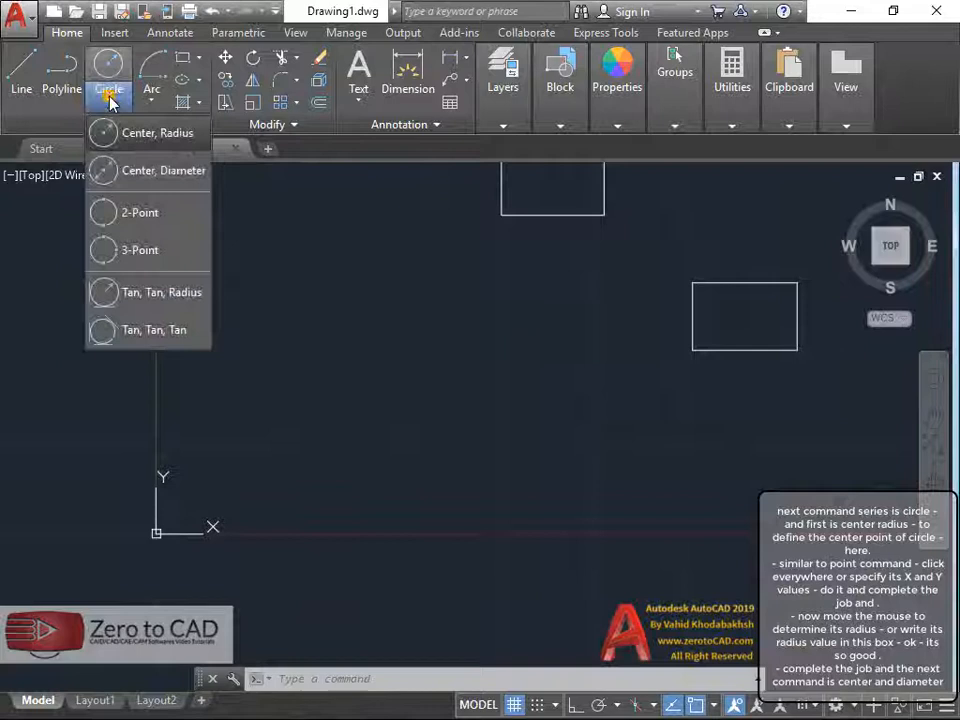
click(150, 135)
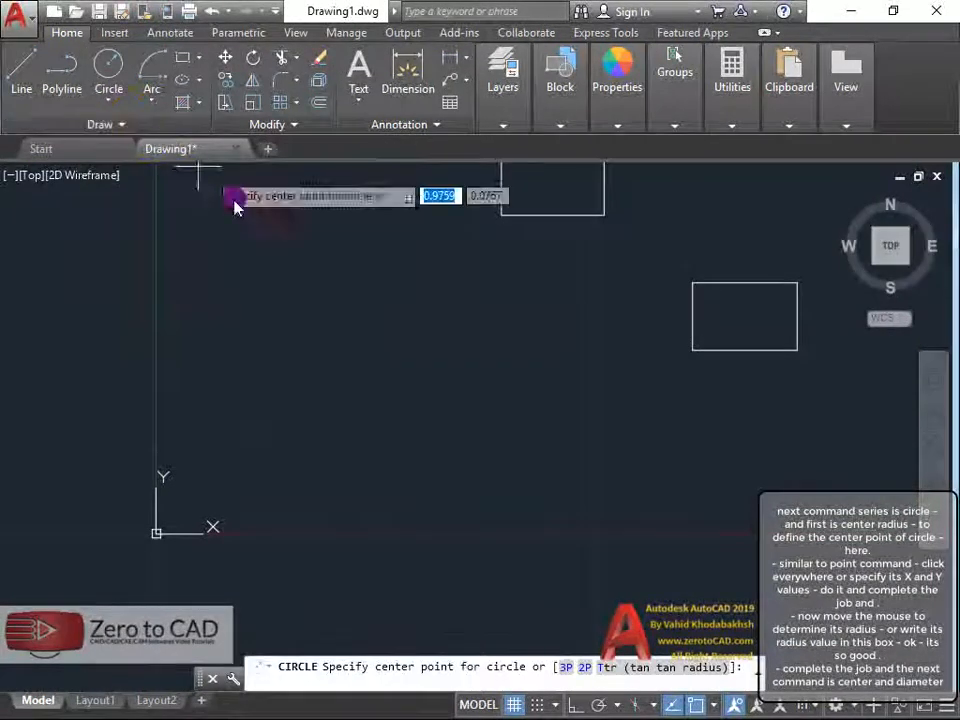
scroll(278, 457, up, 2)
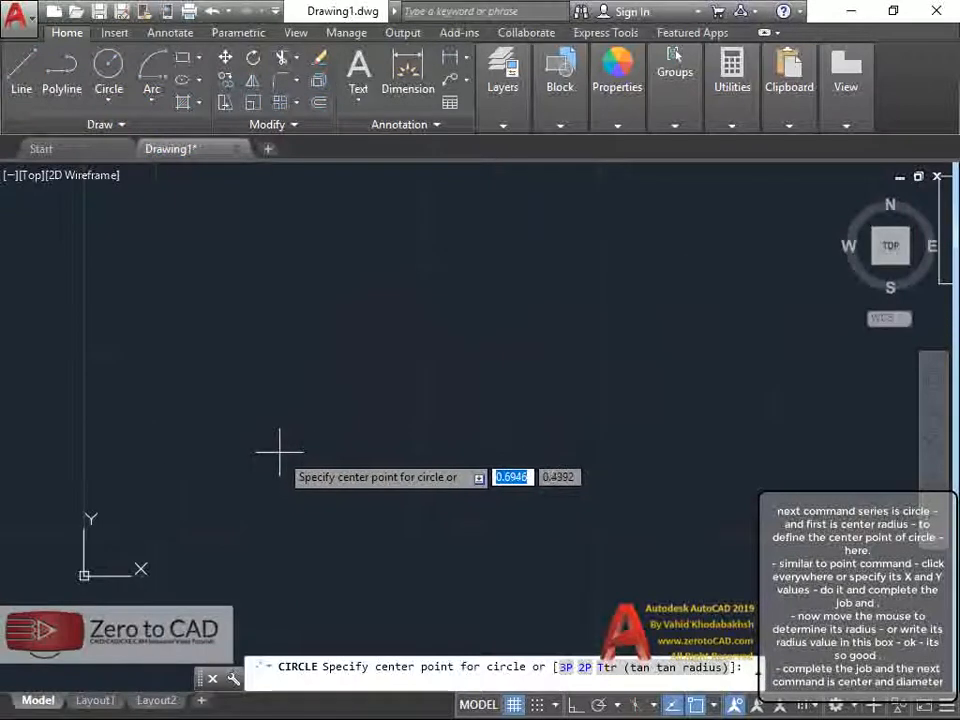
middle_drag(279, 452, 321, 437)
scroll(319, 439, down, 2)
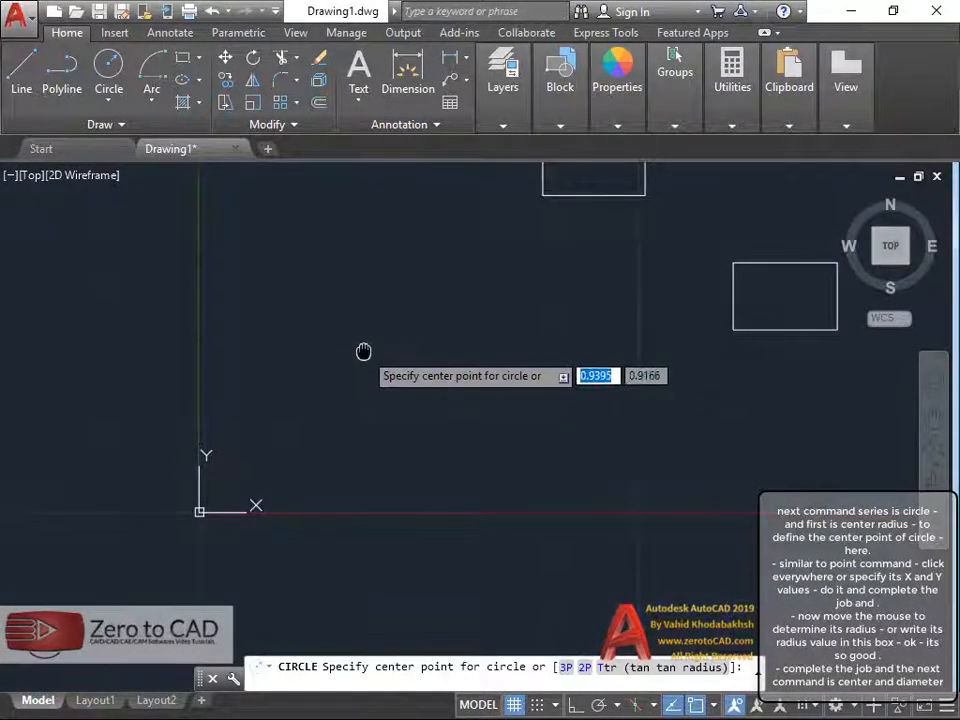
middle_drag(364, 351, 333, 372)
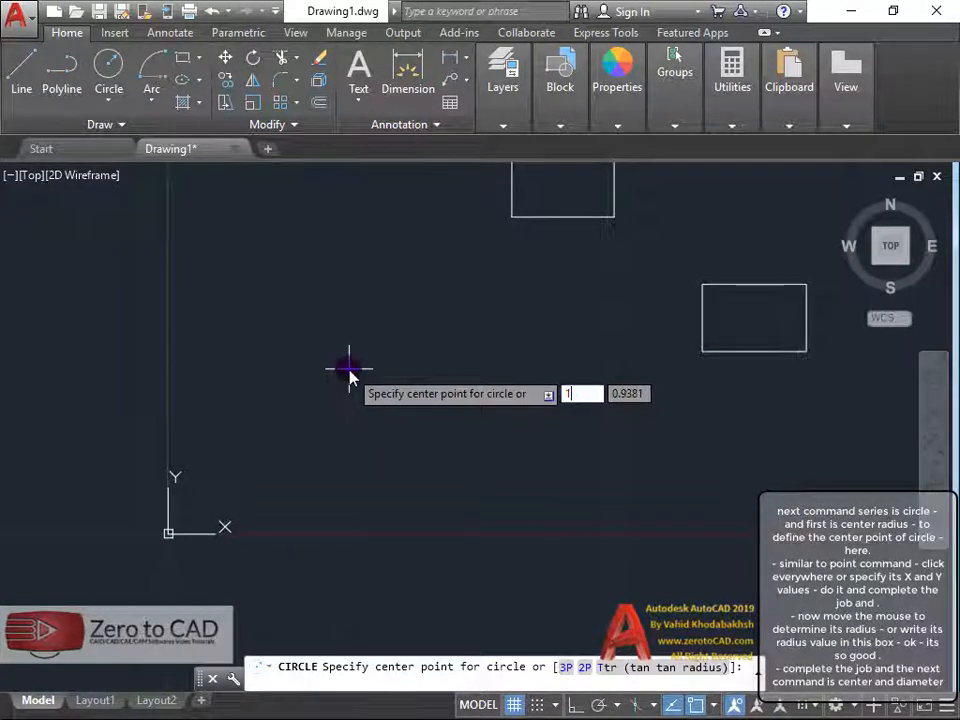
click(349, 370)
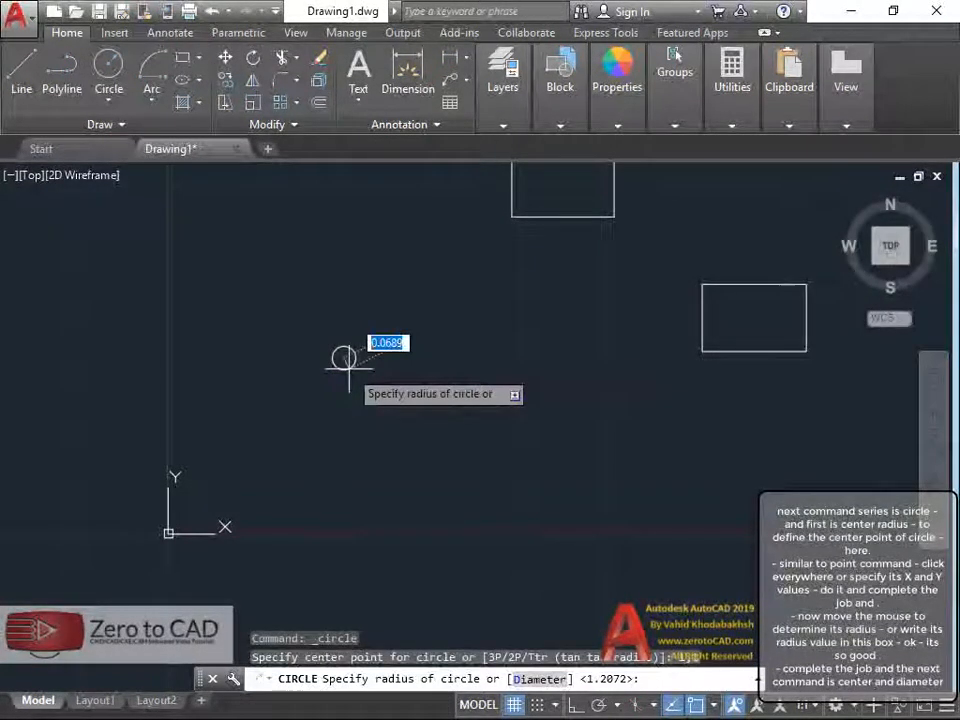
scroll(396, 381, up, 4)
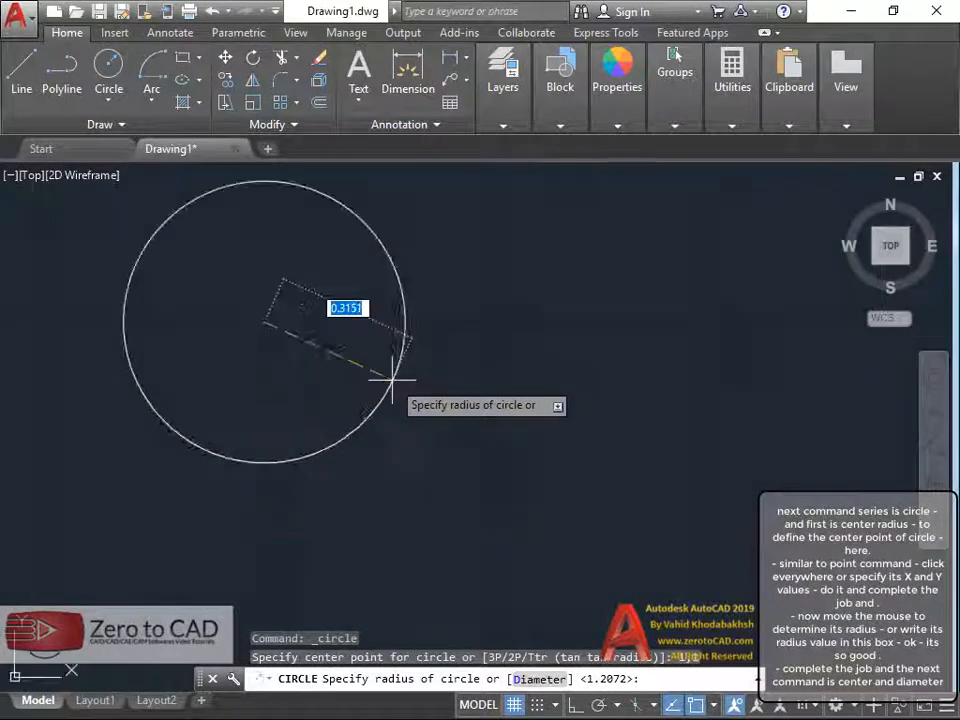
middle_drag(451, 420, 460, 428)
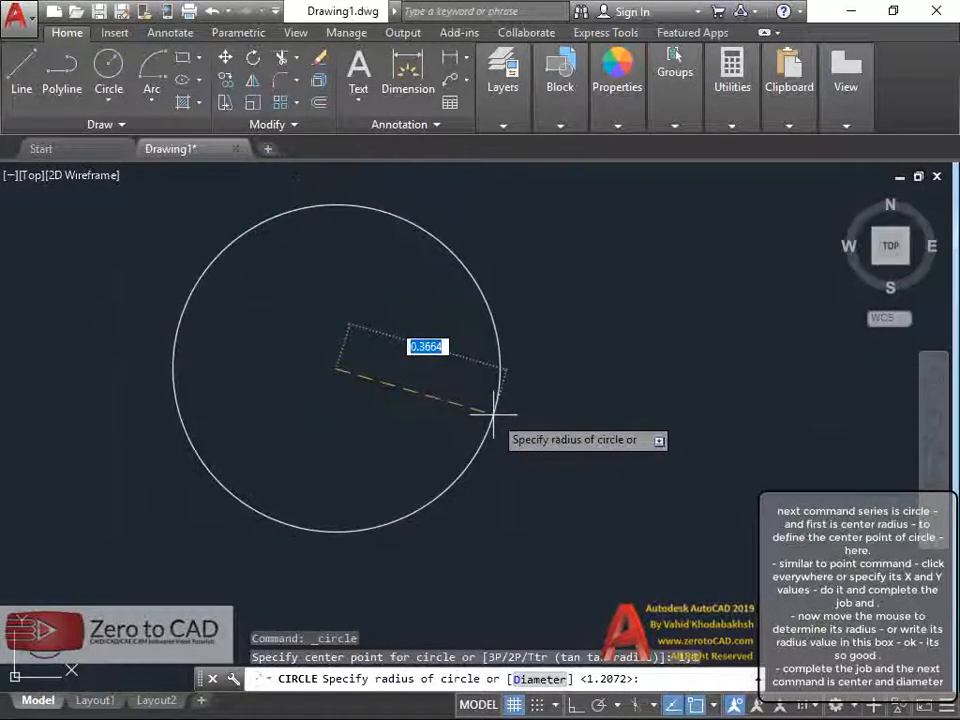
key(Return)
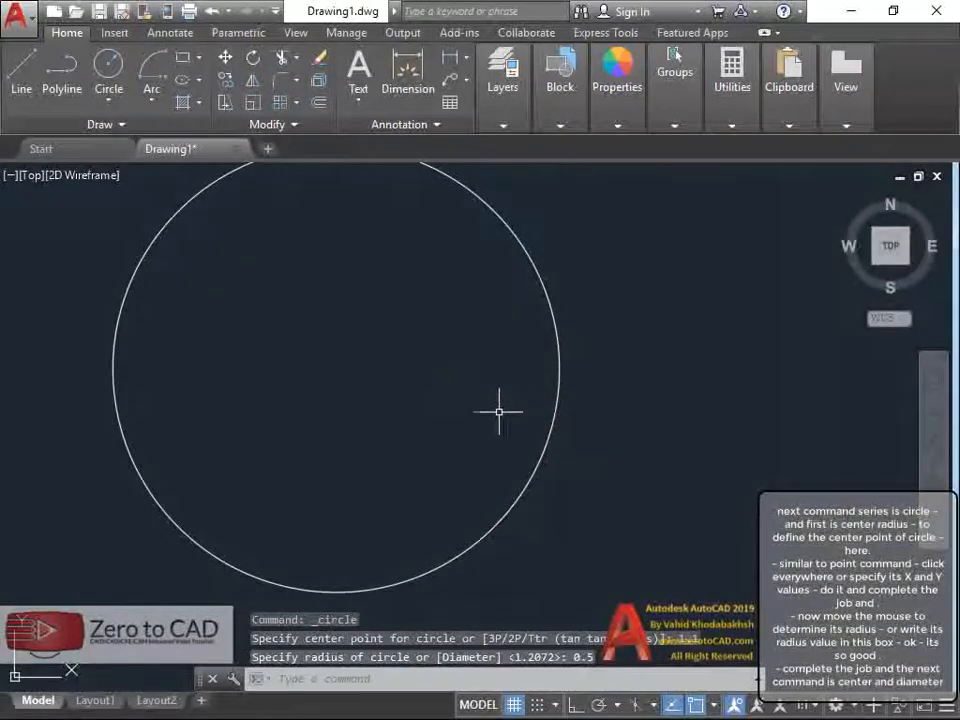
Step: Draw a Center, Diameter circle with diameter 1 in the free area between the first circle and the nearest rectangle
scroll(499, 411, down, 7)
mouse_move(484, 399)
middle_down()
mouse_move(435, 369)
mouse_move(326, 381)
mouse_move(305, 393)
middle_up()
scroll(430, 375, up, 2)
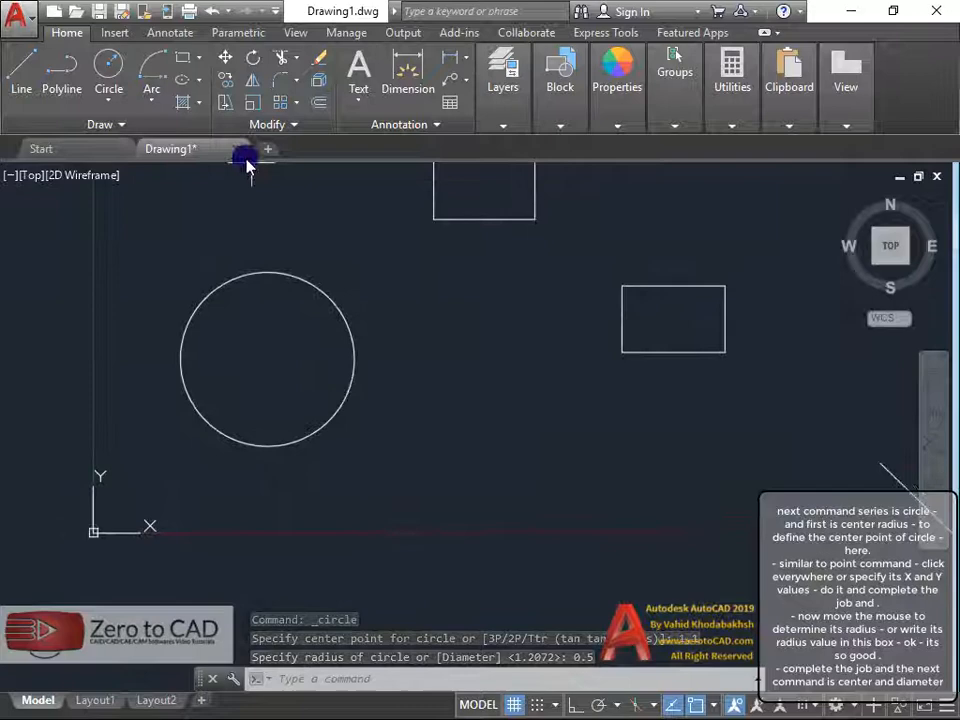
click(113, 105)
click(105, 170)
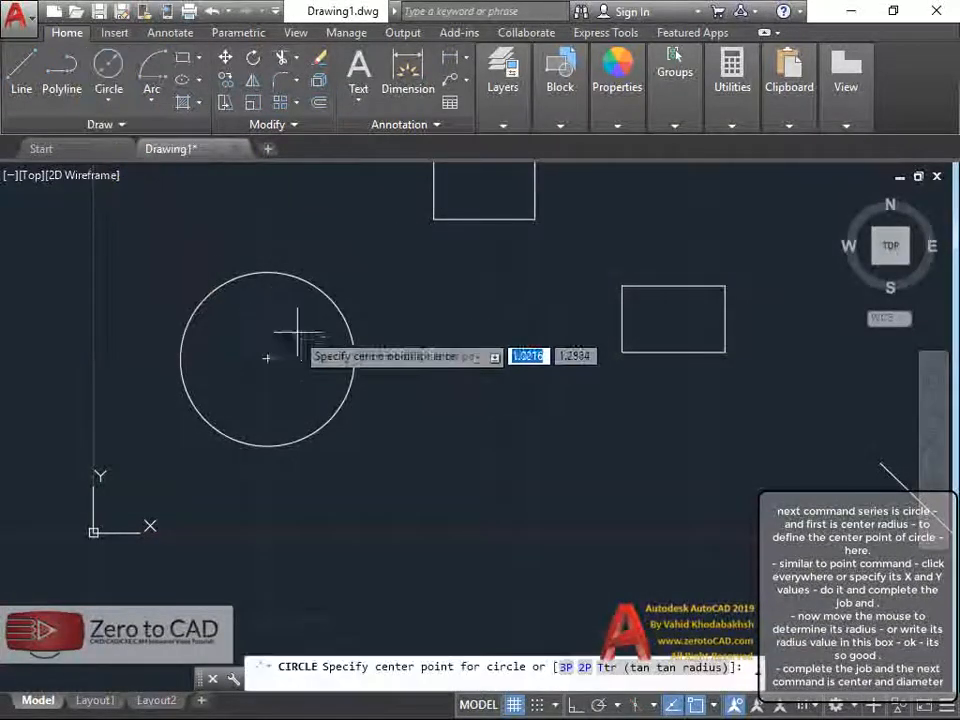
middle_drag(372, 395, 343, 377)
scroll(470, 393, up, 2)
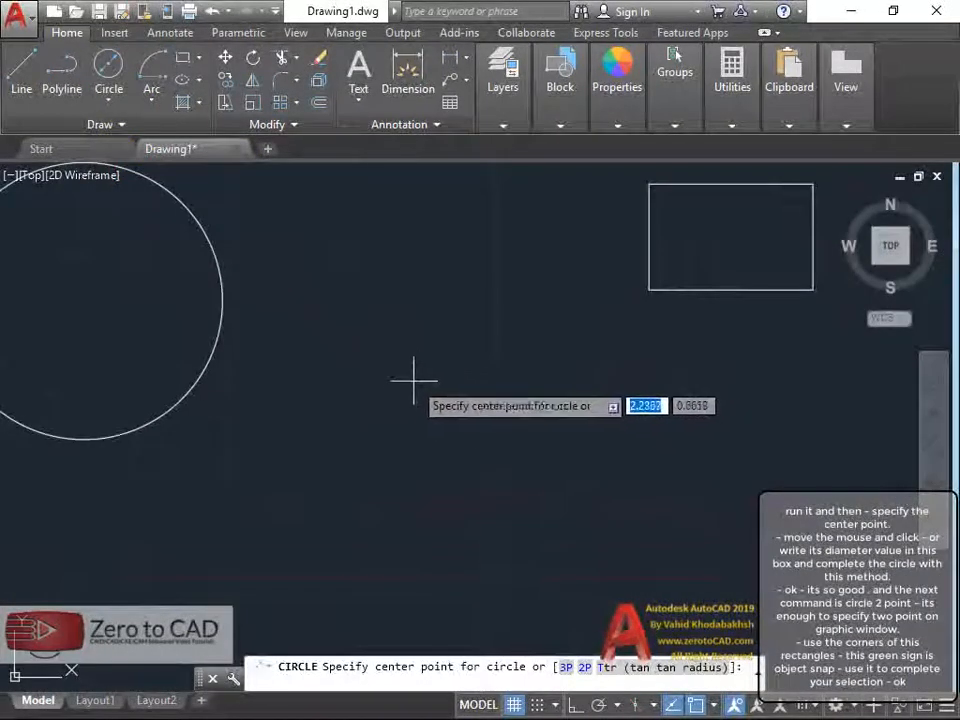
click(450, 386)
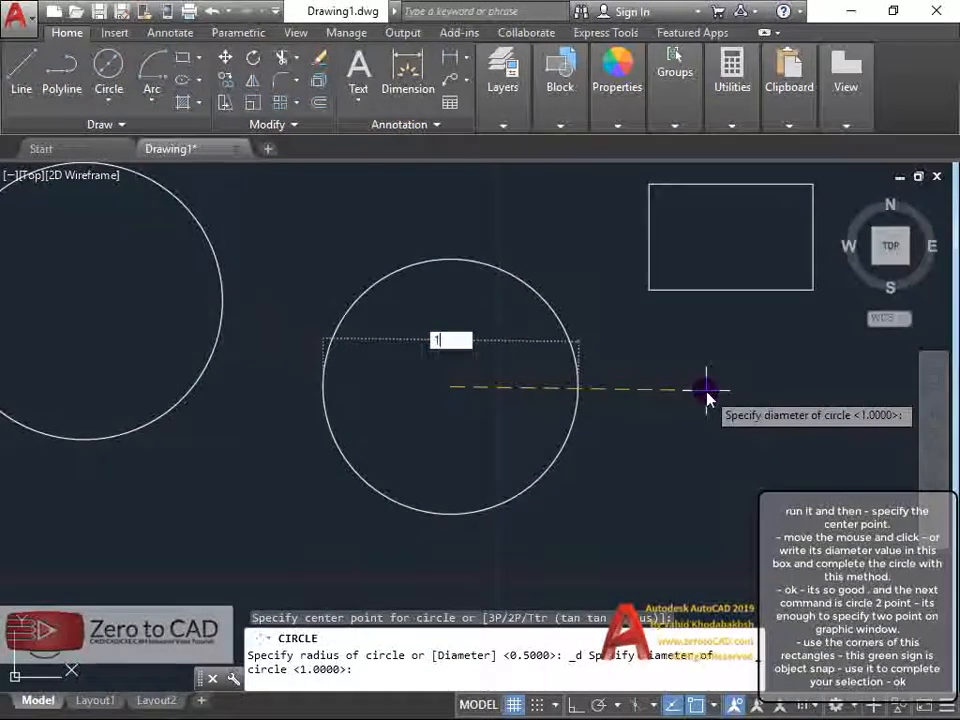
key(Return)
scroll(502, 379, down, 1)
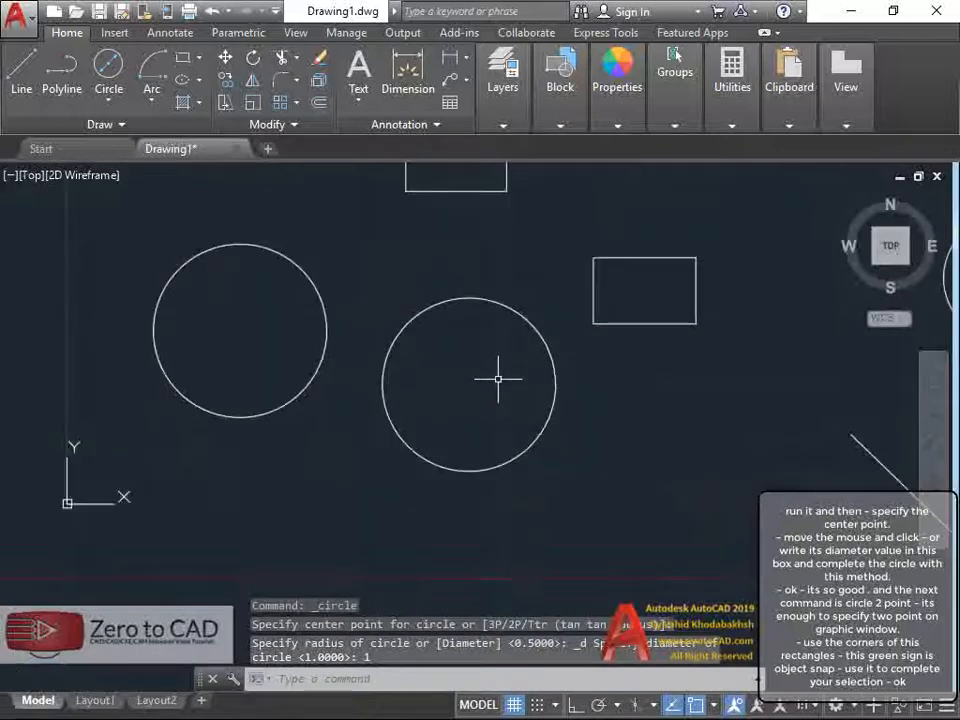
Step: Draw a 2-Point circle from the small left rectangle's upper-right corner to the large rectangle's lower-left corner
mouse_move(448, 333)
middle_down()
mouse_move(476, 315)
mouse_move(475, 341)
middle_up()
mouse_move(471, 245)
middle_down()
mouse_move(435, 266)
mouse_move(266, 444)
middle_up()
scroll(448, 332, up, 2)
middle_drag(440, 336, 456, 330)
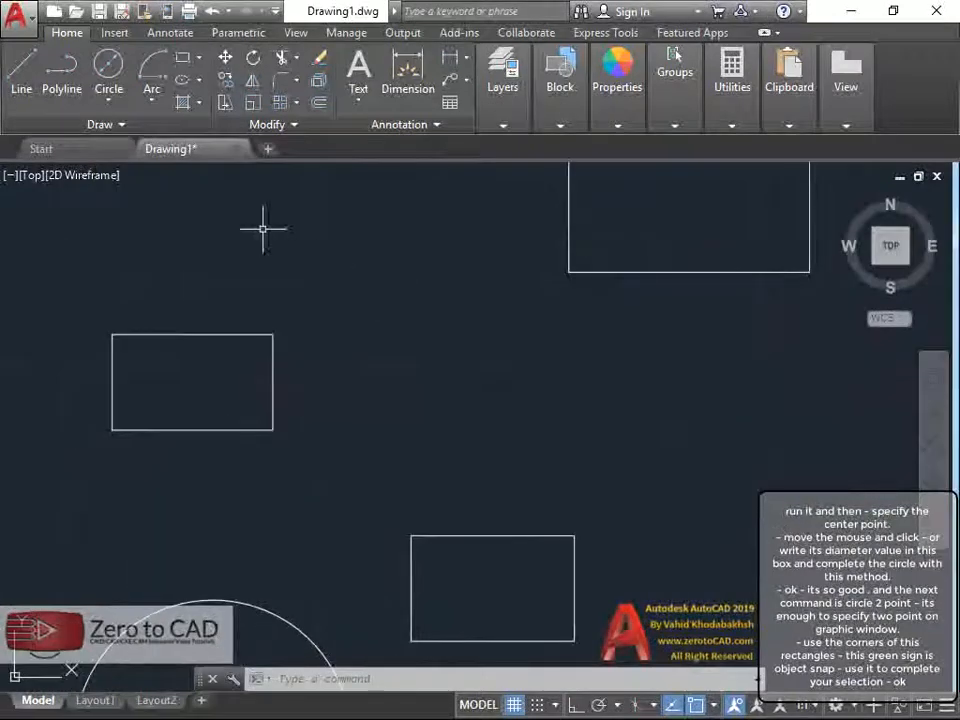
click(106, 94)
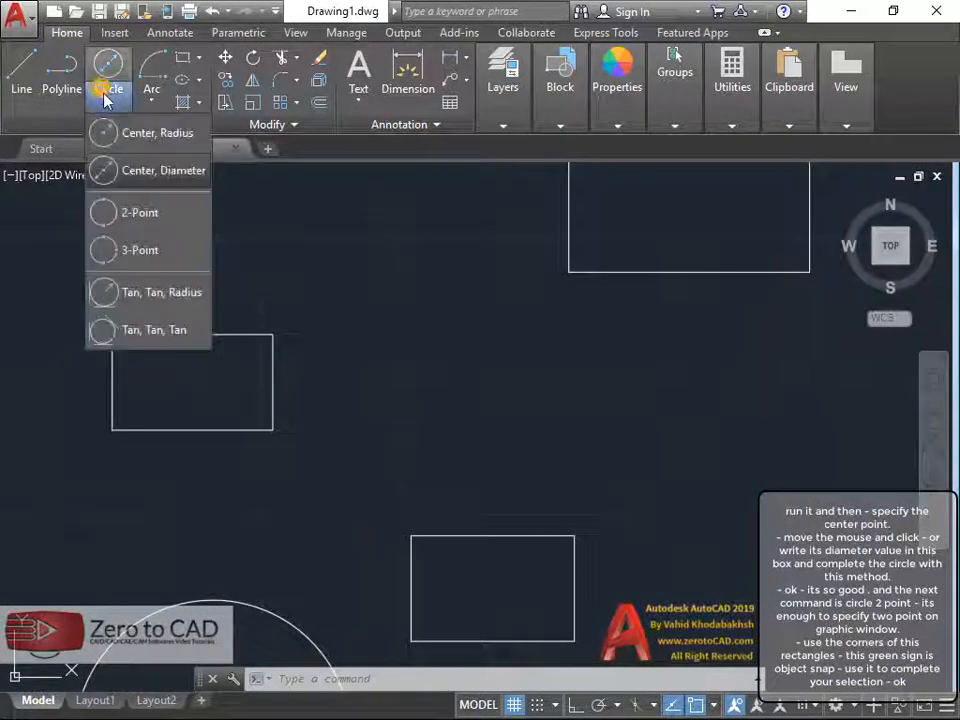
click(139, 207)
mouse_move(384, 343)
middle_down()
mouse_move(388, 360)
mouse_move(419, 369)
mouse_move(394, 347)
middle_up()
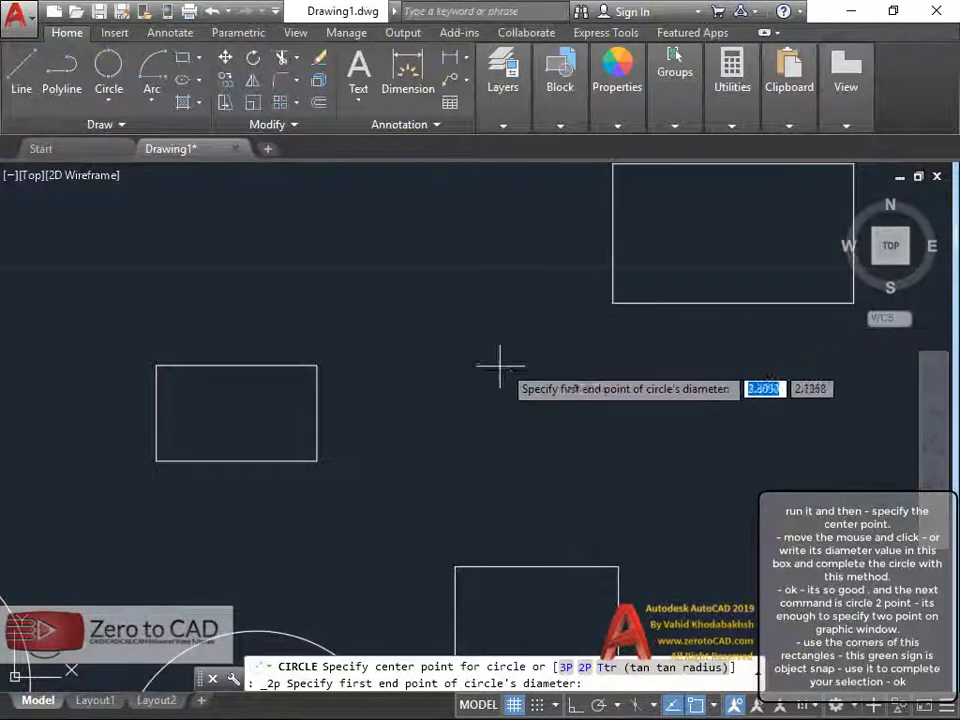
click(317, 365)
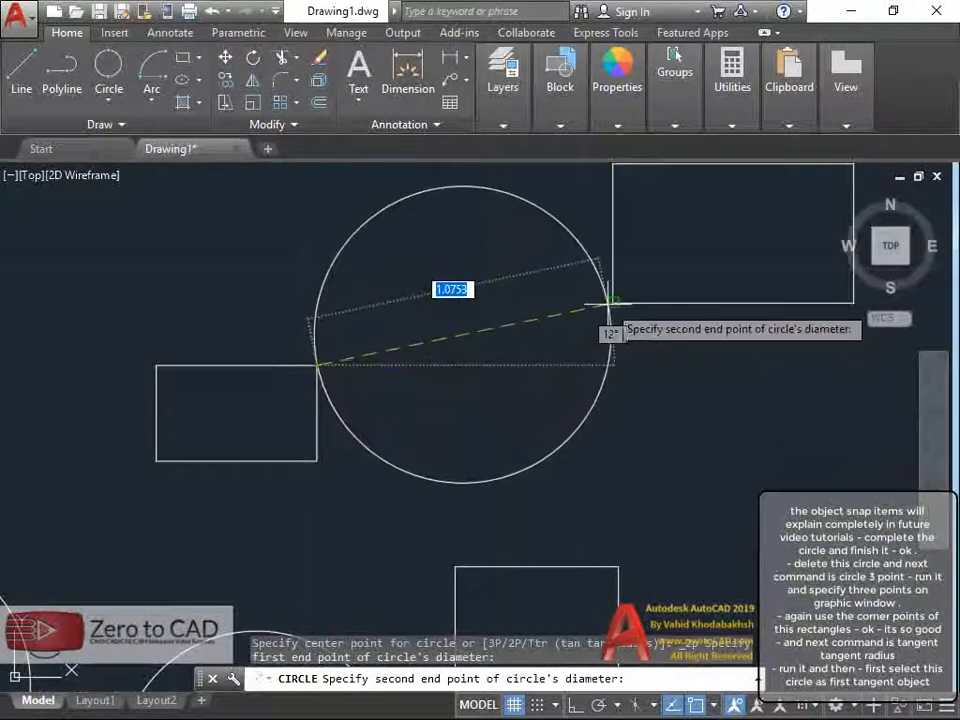
click(608, 301)
Step: Delete the two-point circle between the small left rectangle and the large rectangle
scroll(498, 392, down, 2)
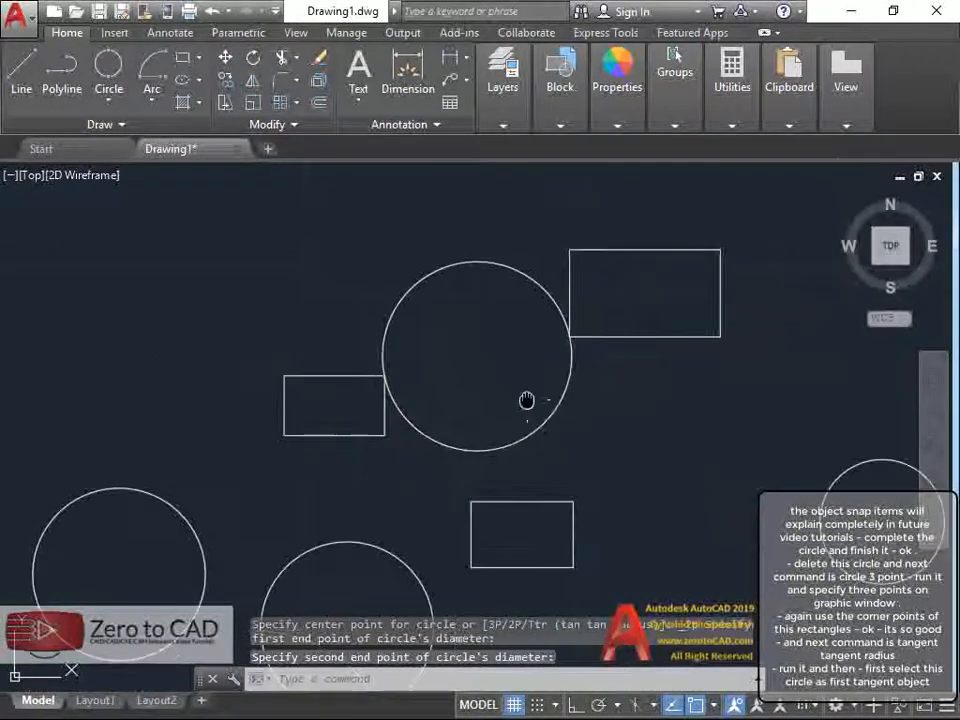
middle_drag(527, 400, 498, 341)
click(493, 348)
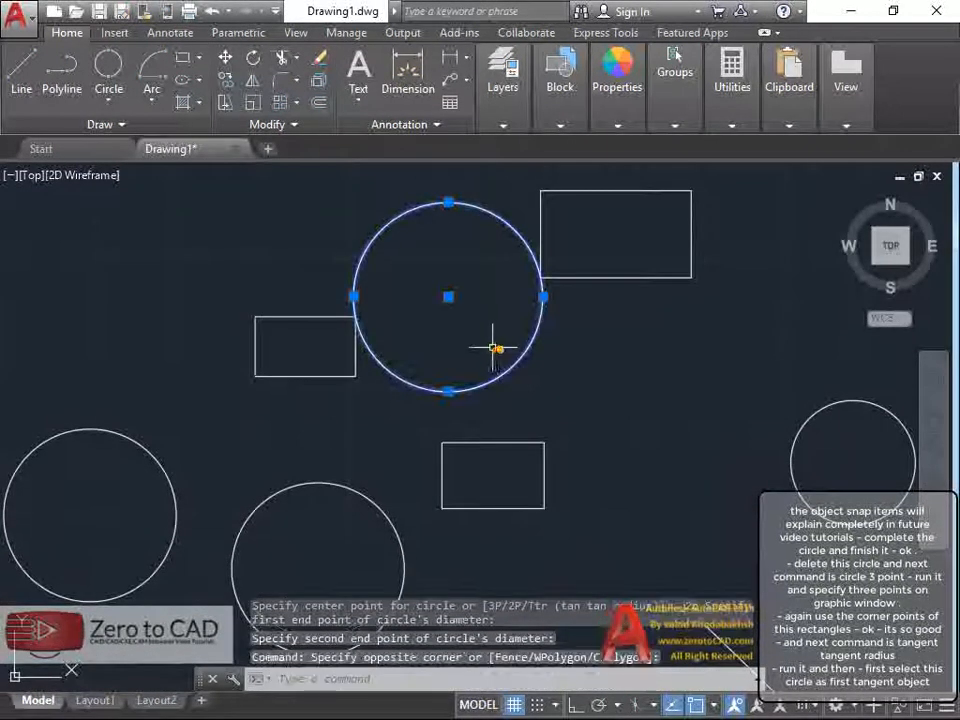
key(Delete)
Step: Draw a 3-Point circle through the large rectangle's lower-left, the left rectangle's upper-right and the lower rectangle's upper-left corners
click(101, 108)
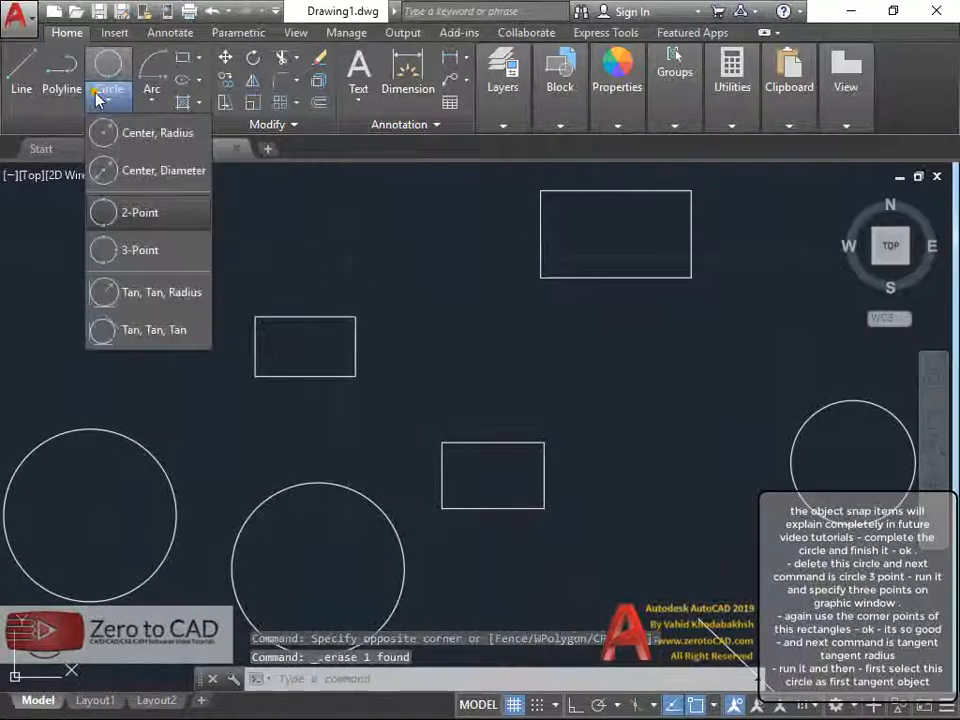
click(129, 249)
scroll(505, 330, up, 2)
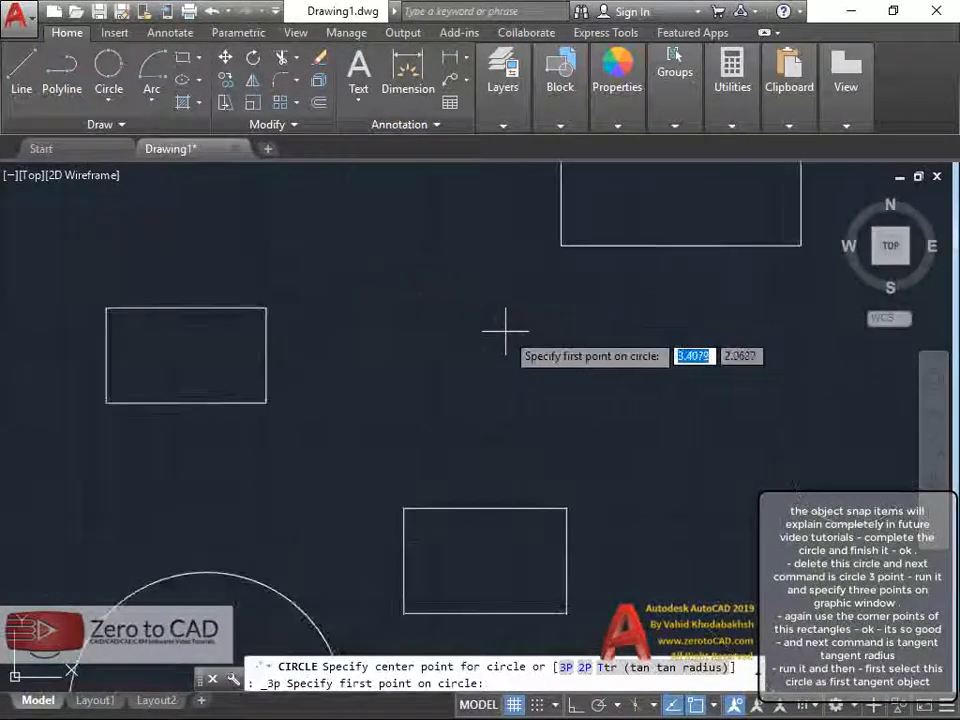
click(561, 245)
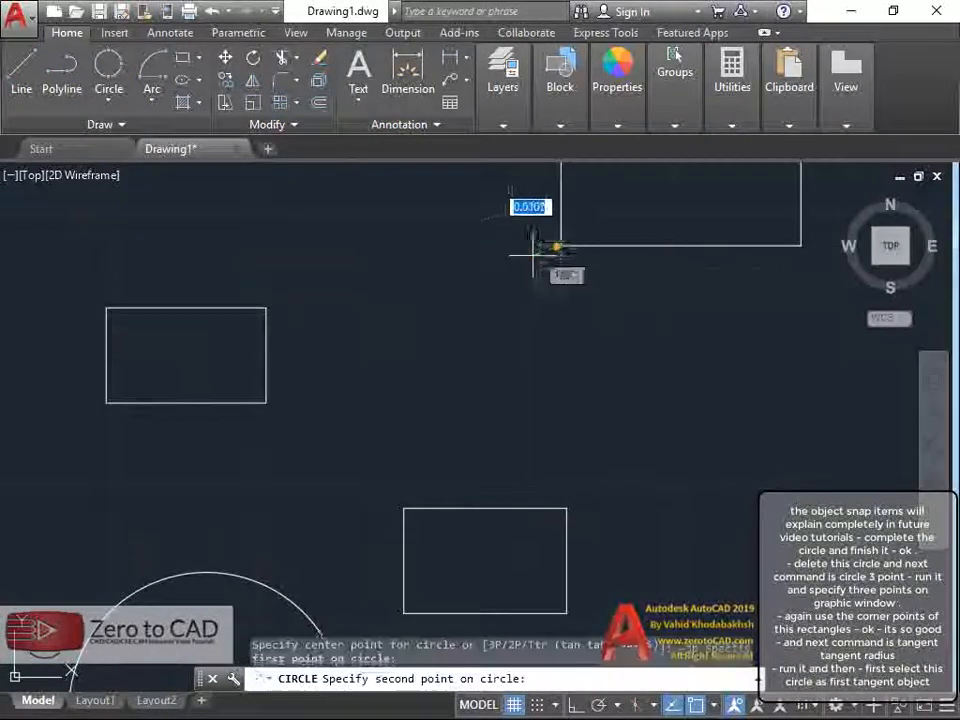
click(266, 307)
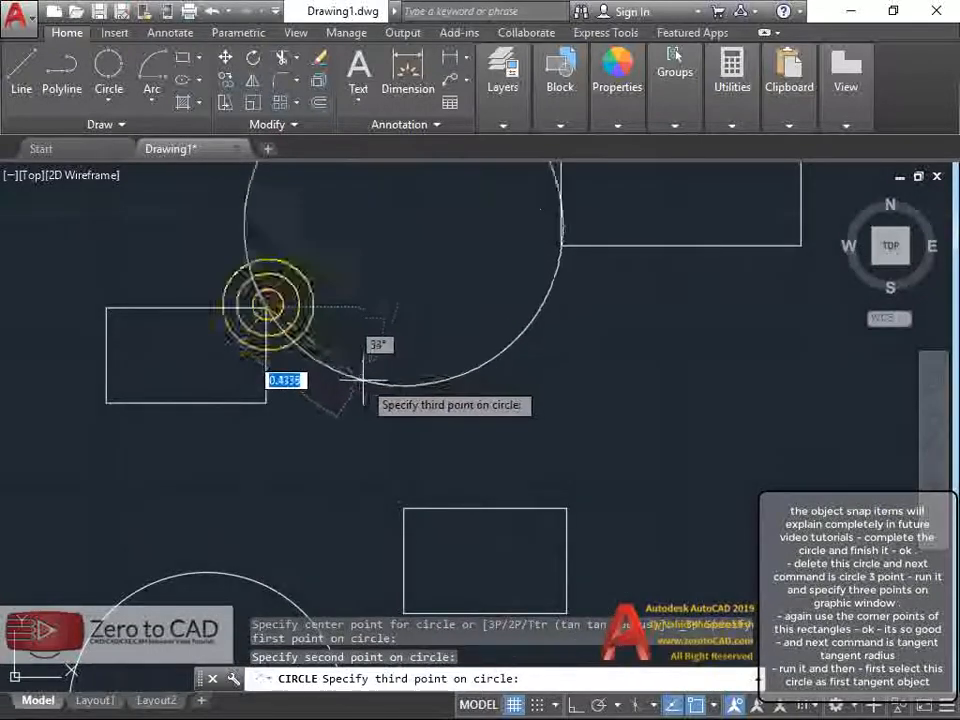
click(403, 507)
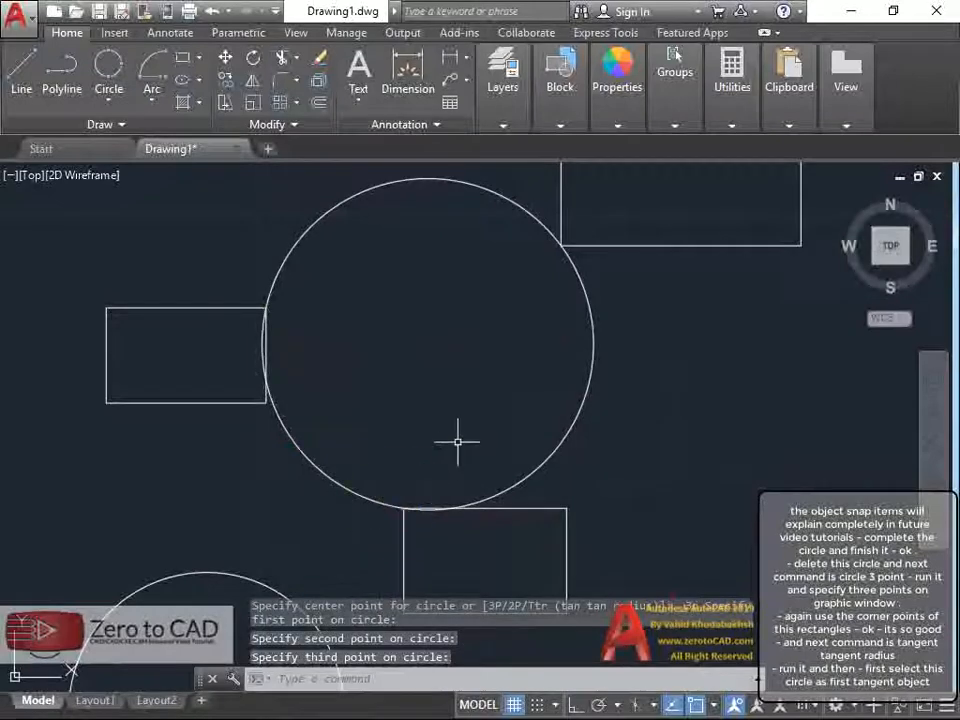
Step: Draw a Tan, Tan, Radius circle tangent to the small circle and the slanted line, with radius 0.7
scroll(457, 440, down, 1)
scroll(450, 434, up, 1)
mouse_move(459, 424)
middle_down()
mouse_move(468, 450)
mouse_move(452, 439)
middle_up()
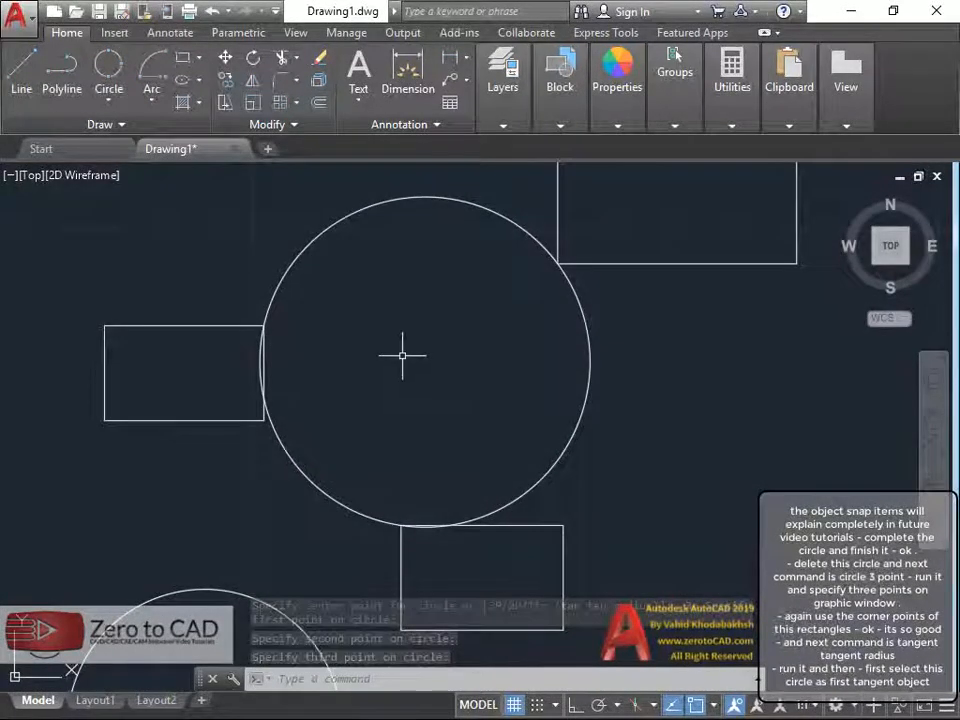
scroll(403, 356, down, 2)
middle_drag(565, 397, 397, 259)
scroll(511, 369, up, 3)
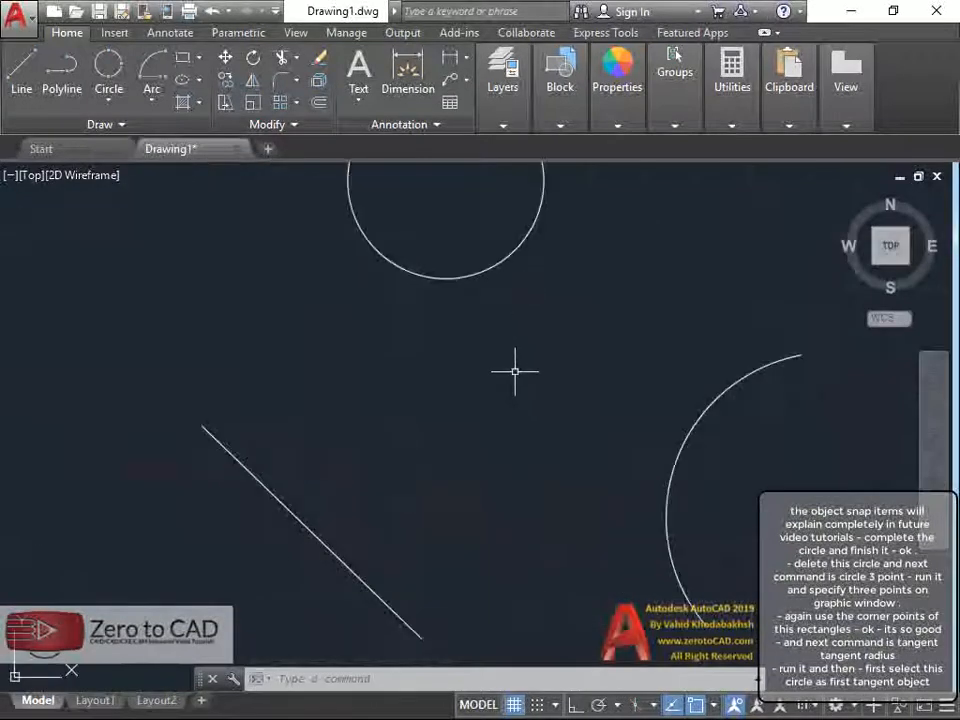
middle_drag(514, 371, 503, 385)
click(116, 98)
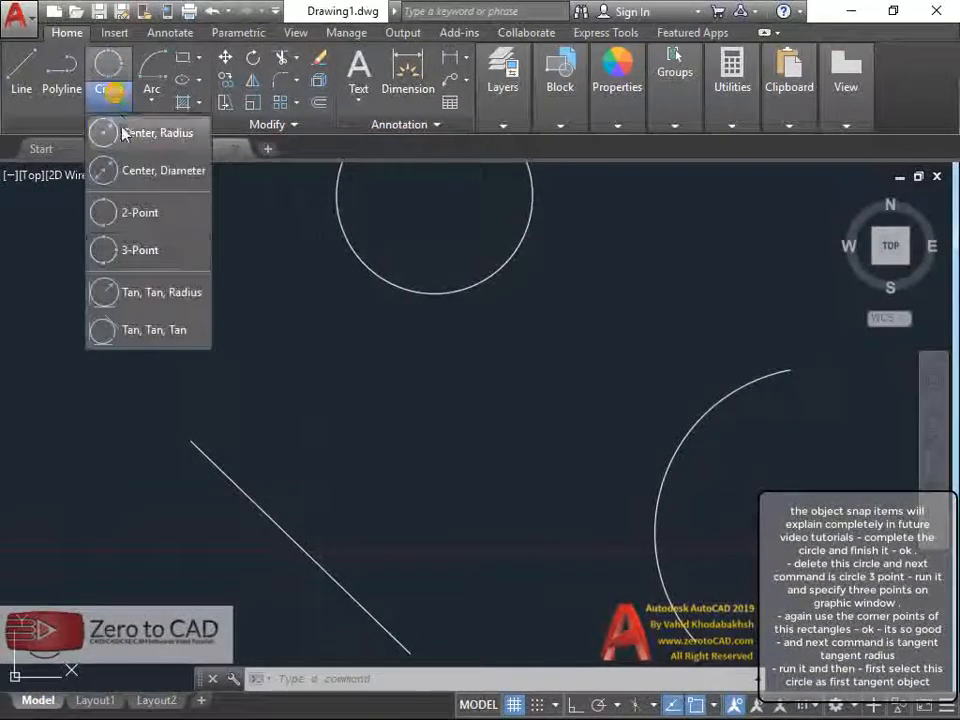
click(137, 292)
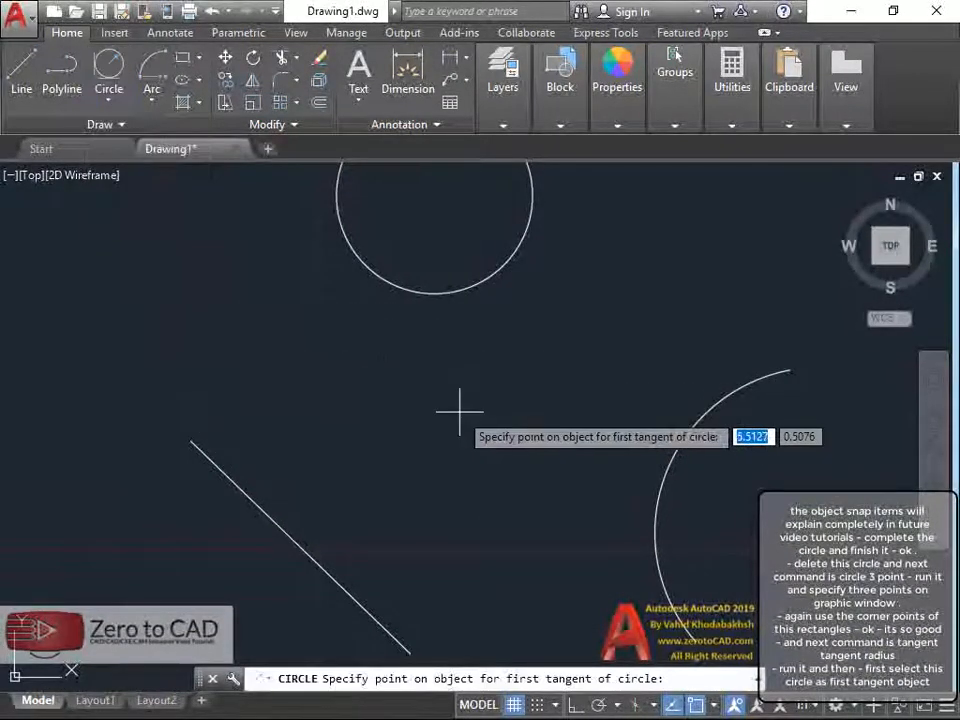
click(398, 289)
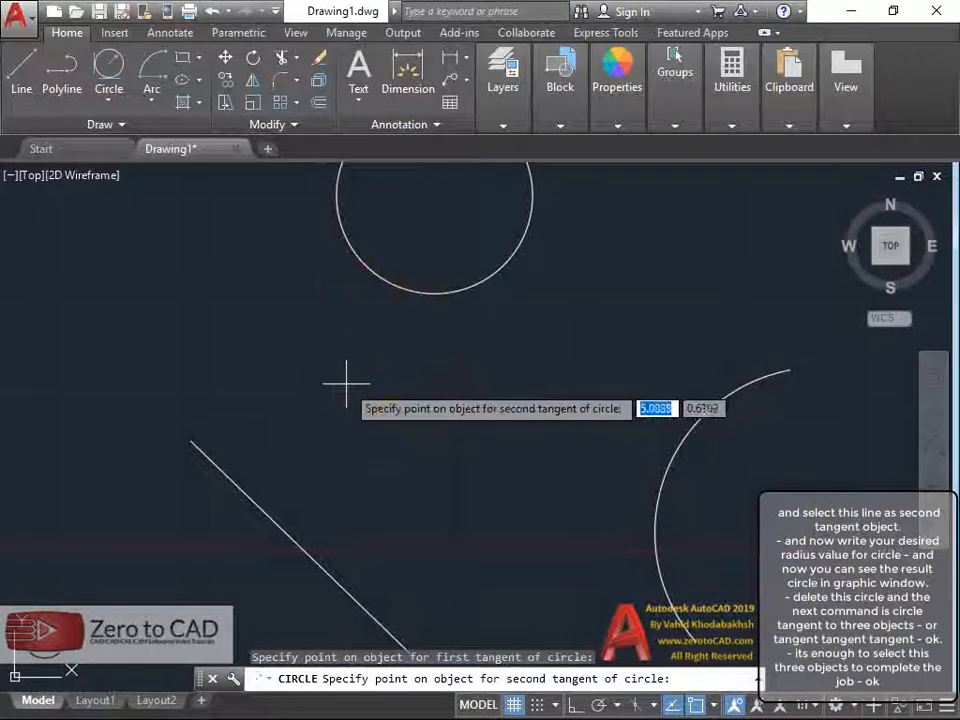
click(259, 506)
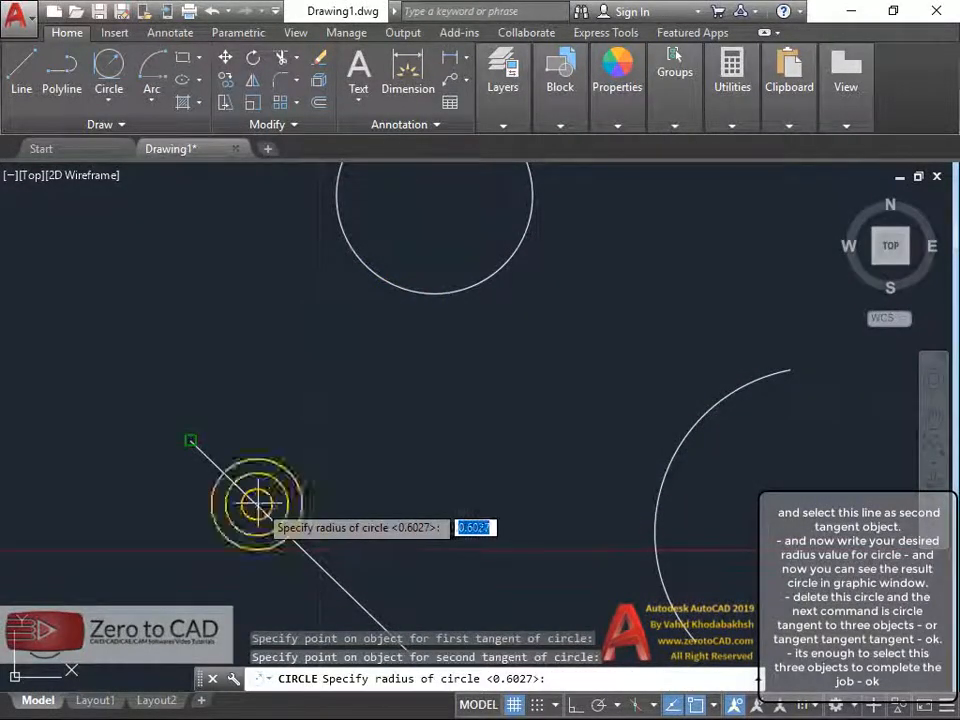
scroll(328, 405, down, 1)
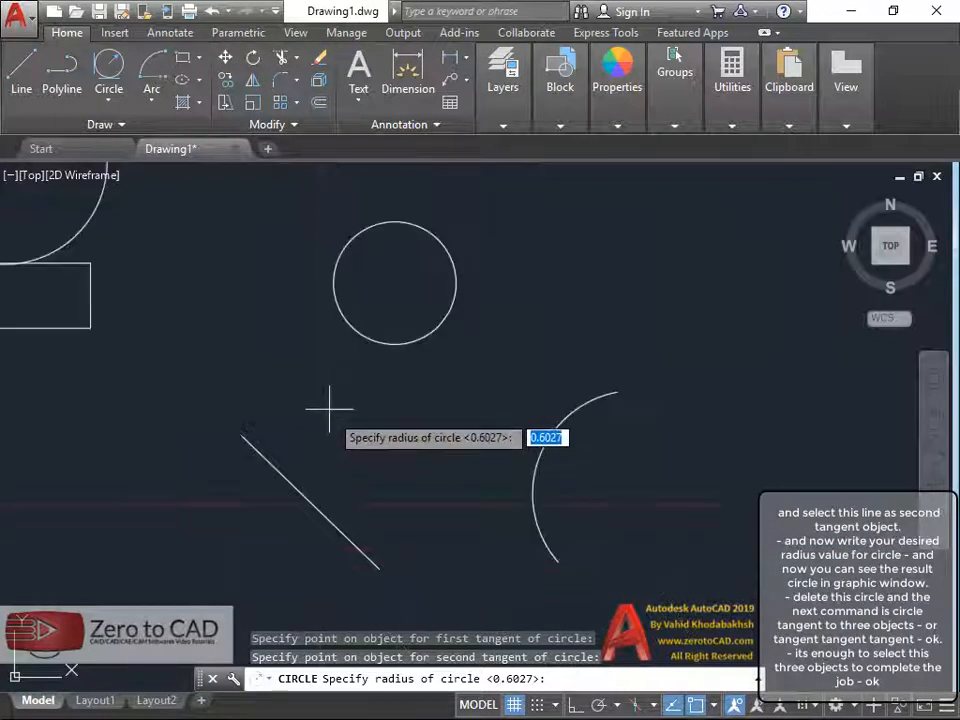
scroll(315, 393, up, 1)
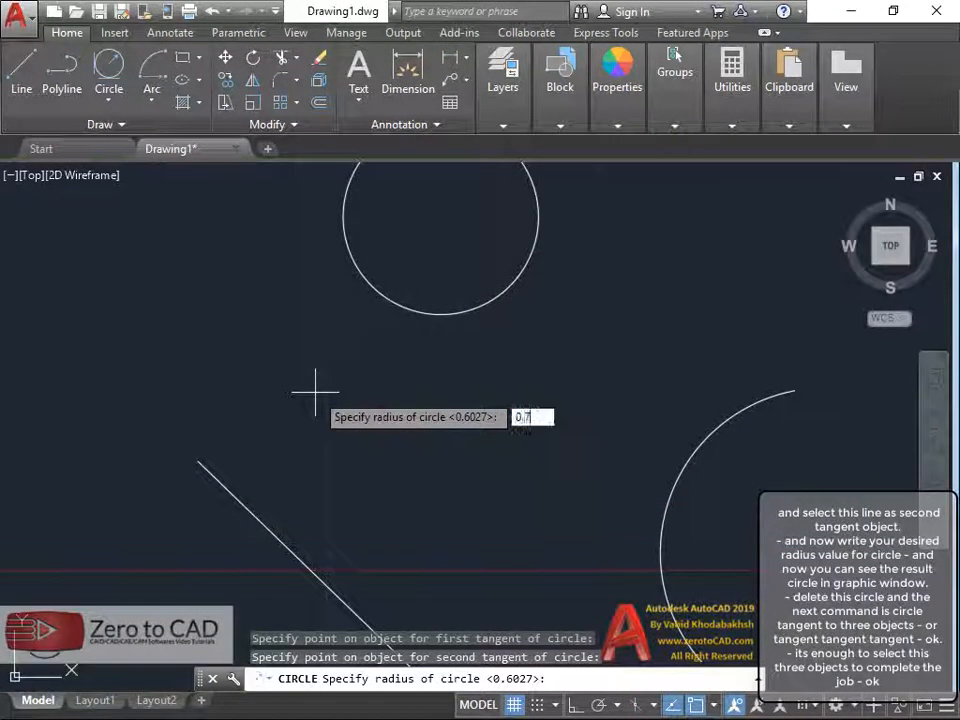
key(Return)
Step: Delete the radius 0.7 circle that is tangent to the small circle and the slanted line
scroll(397, 357, down, 1)
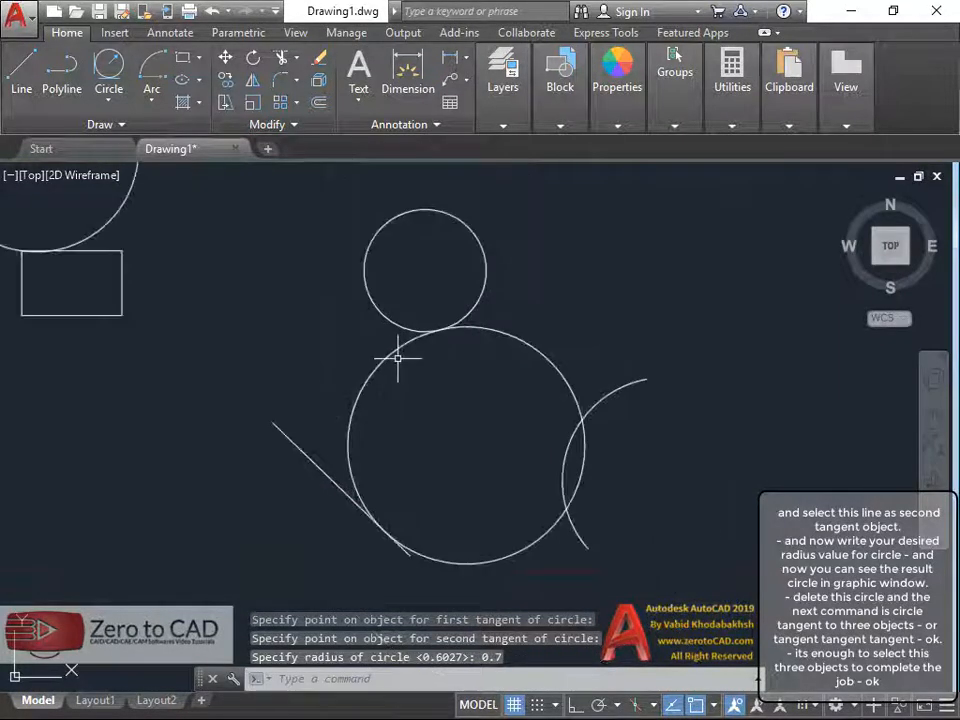
scroll(411, 472, up, 3)
middle_drag(446, 428, 434, 403)
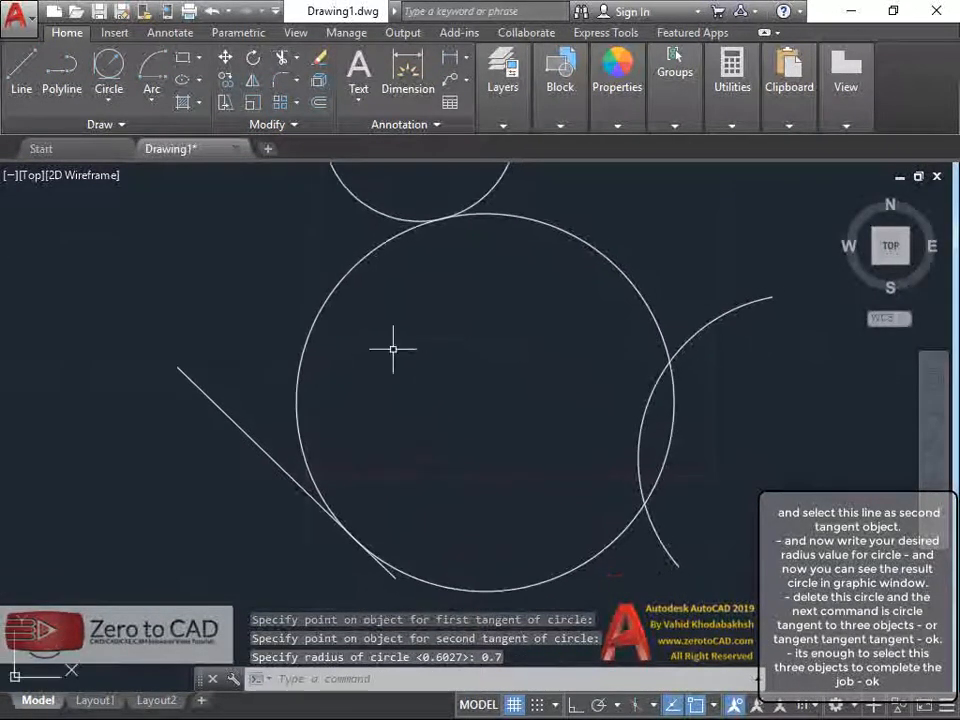
click(386, 338)
click(258, 327)
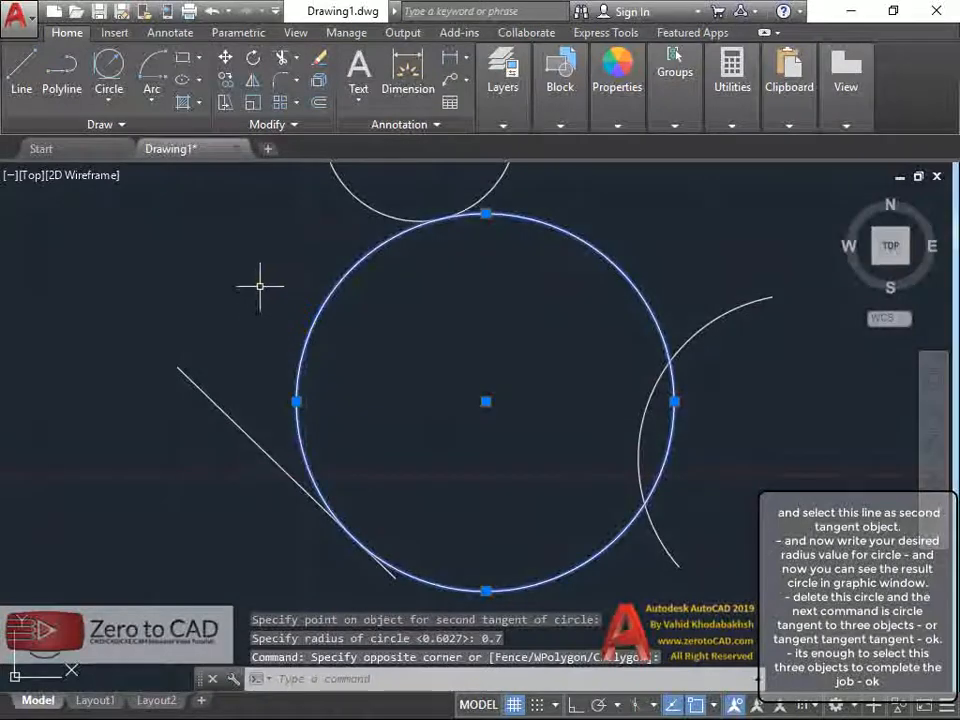
key(Delete)
Step: Draw a Tan, Tan, Tan circle tangent to the small circle, the slanted line and the open arc
click(109, 101)
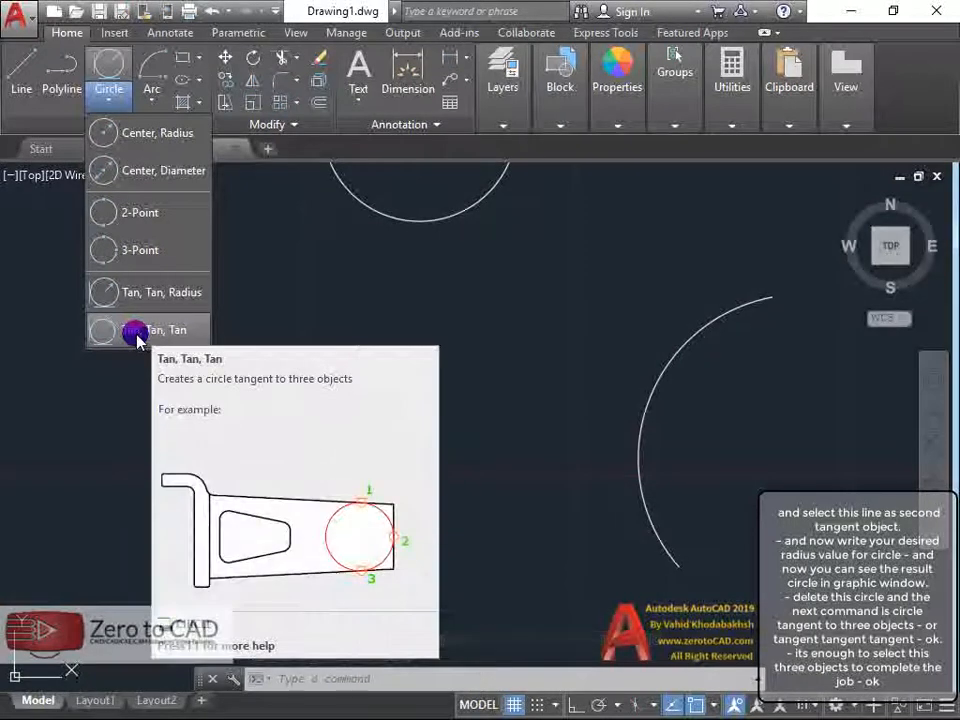
click(150, 330)
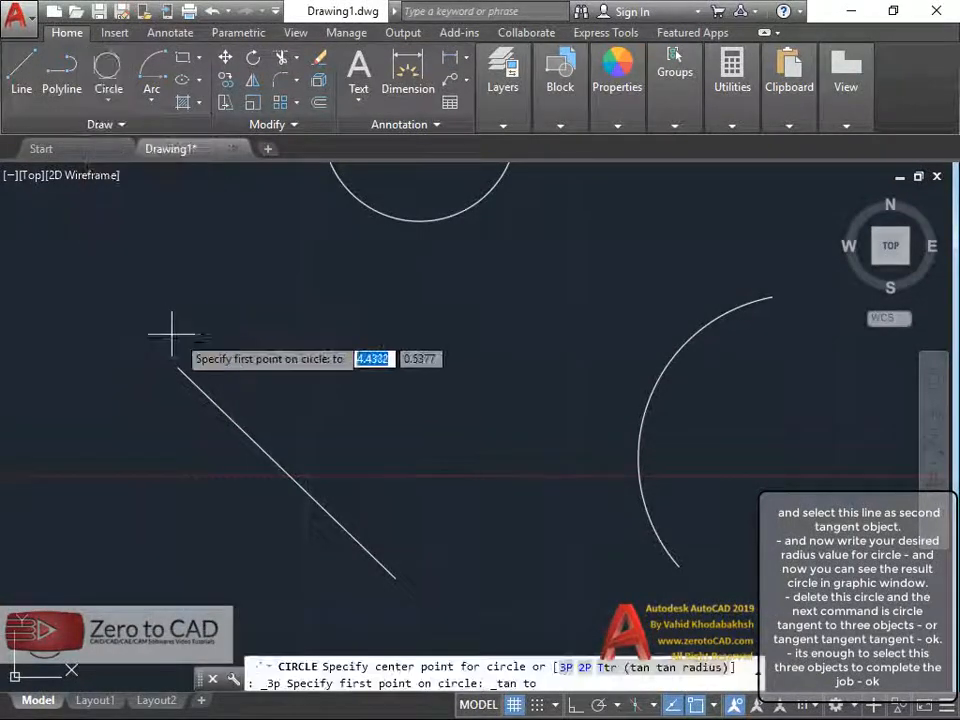
middle_drag(379, 328, 366, 371)
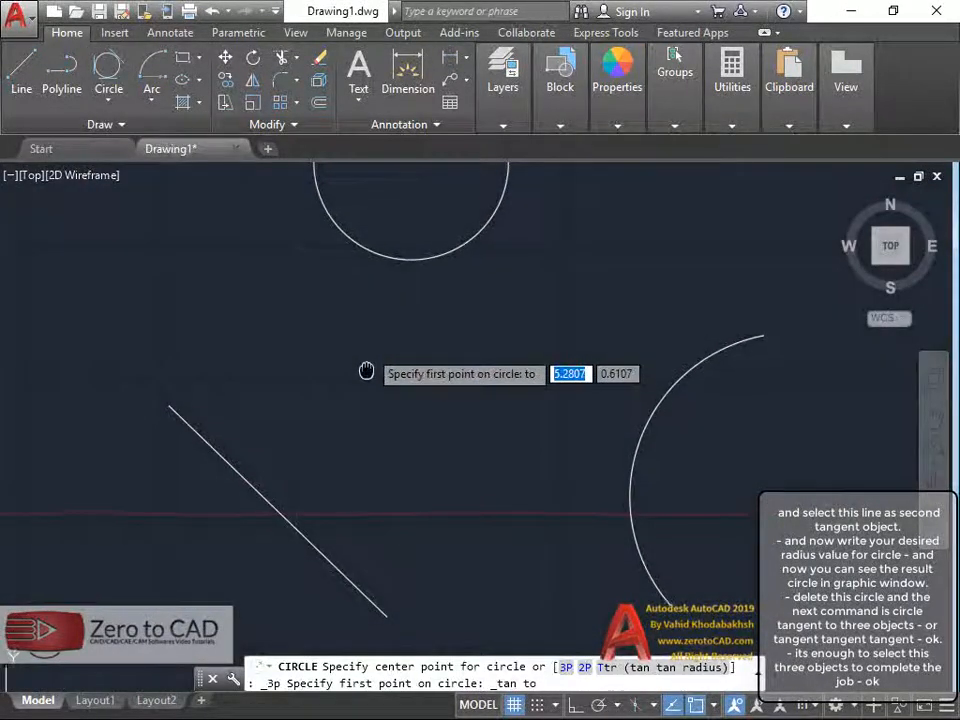
click(370, 253)
click(238, 468)
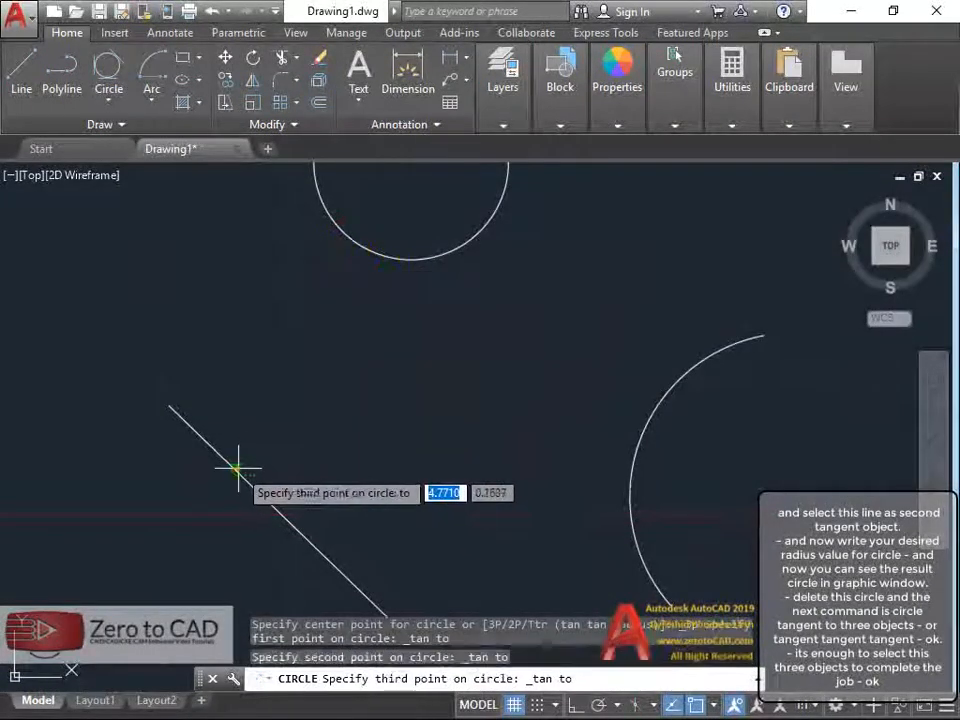
click(645, 437)
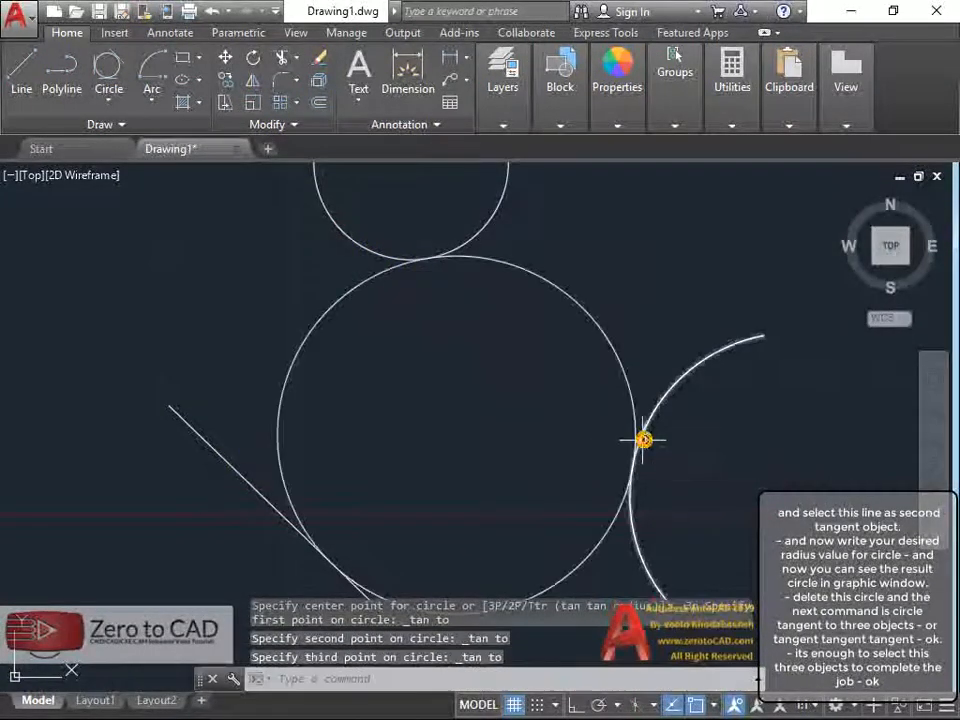
scroll(503, 381, down, 2)
scroll(493, 473, up, 2)
mouse_move(489, 437)
middle_down()
mouse_move(476, 422)
mouse_move(480, 471)
mouse_move(510, 469)
mouse_move(446, 474)
mouse_move(429, 469)
mouse_move(429, 454)
middle_up()
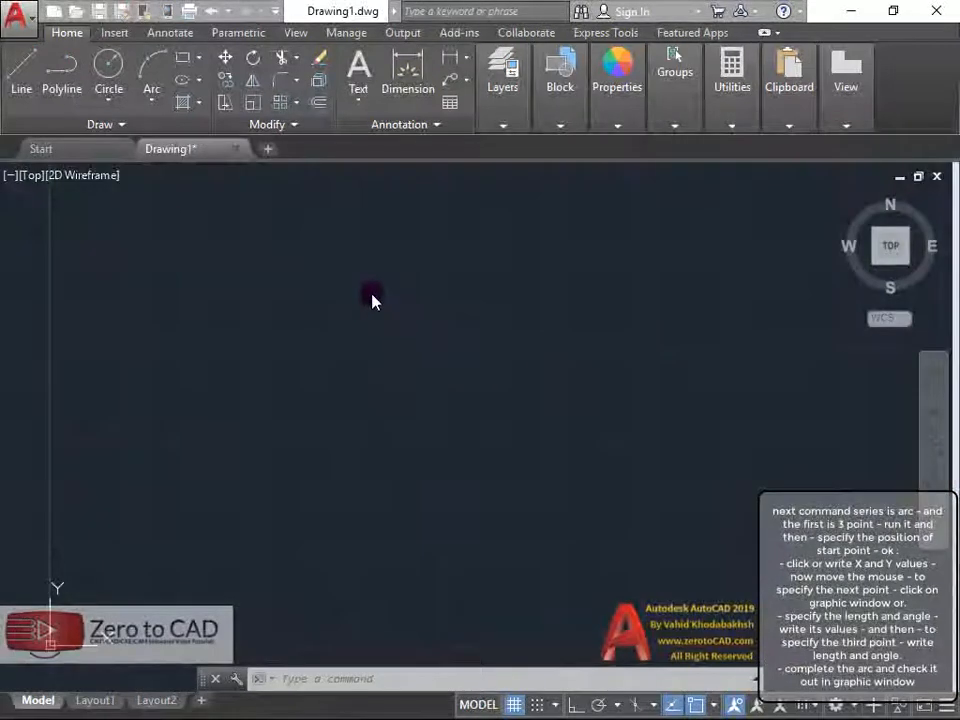
Step: Draw a 3-Point arc from 10,10 with its second point 20 away at 30° and its end point 25 further at 20° downward
click(149, 100)
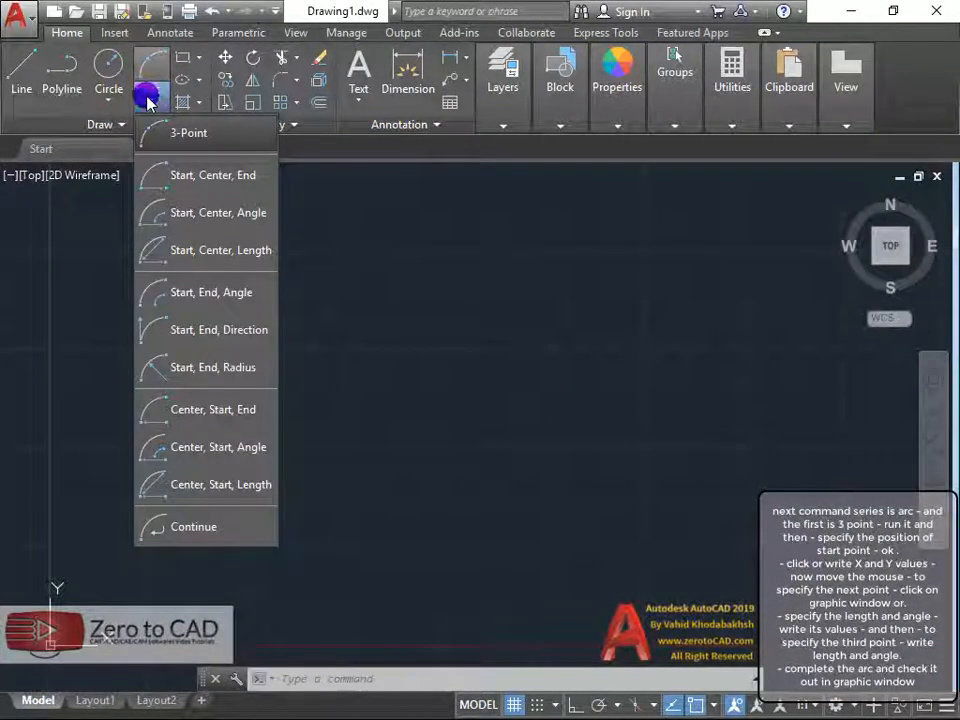
click(203, 133)
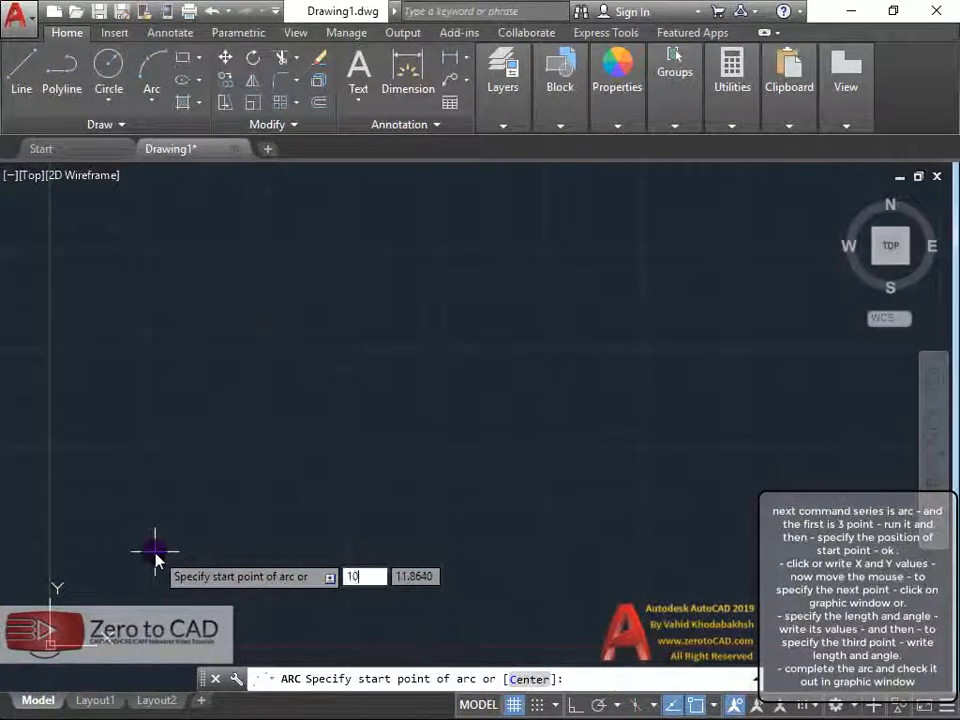
key(Return)
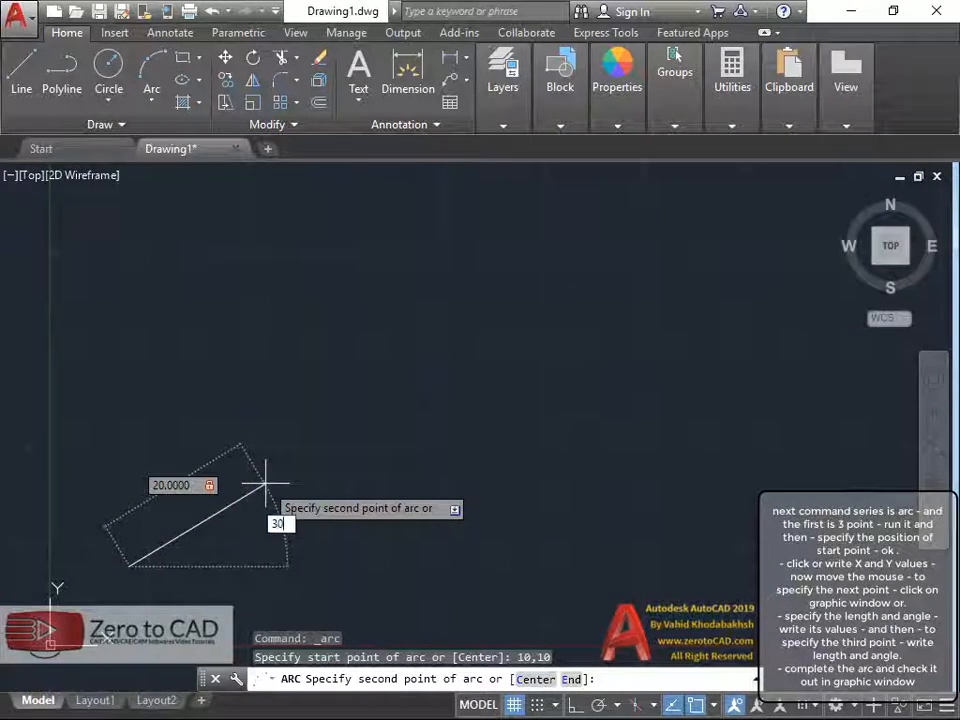
key(Return)
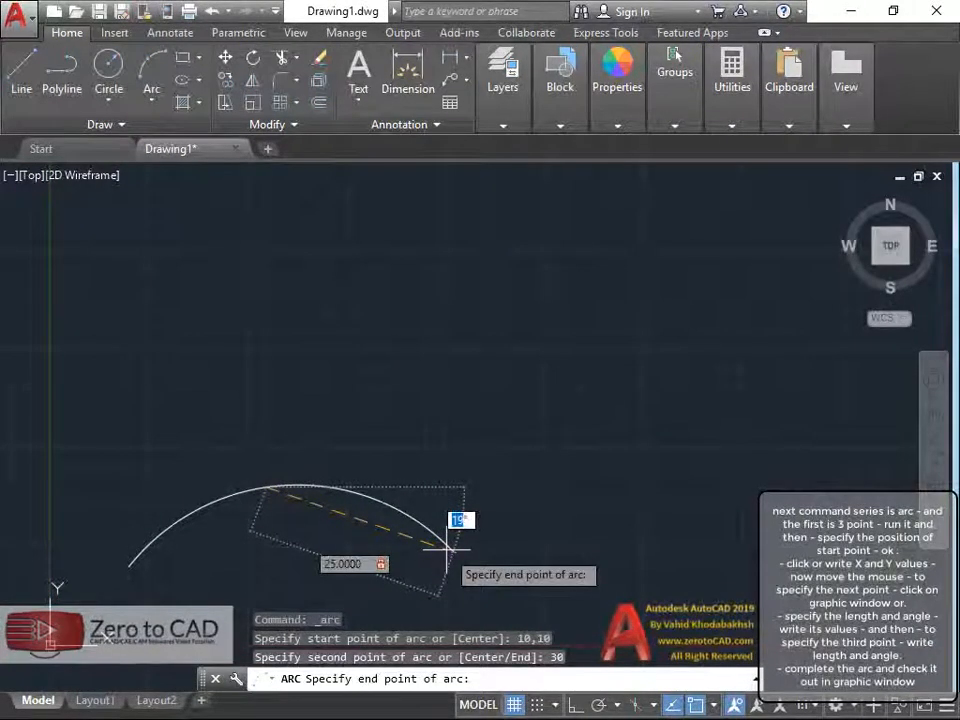
text(20)
key(Return)
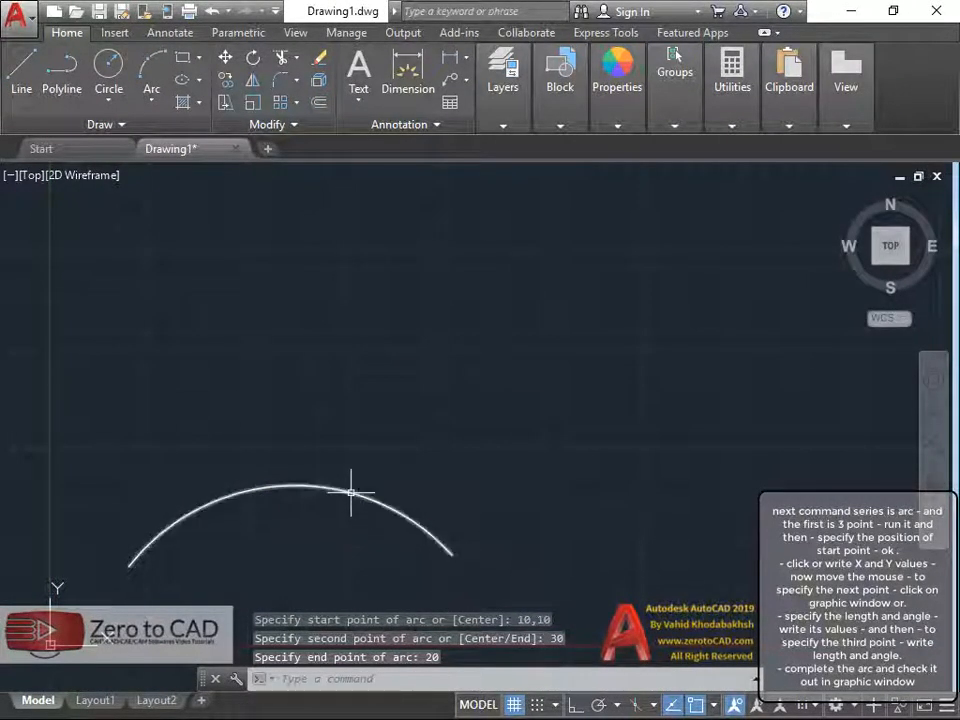
click(350, 492)
key(Escape)
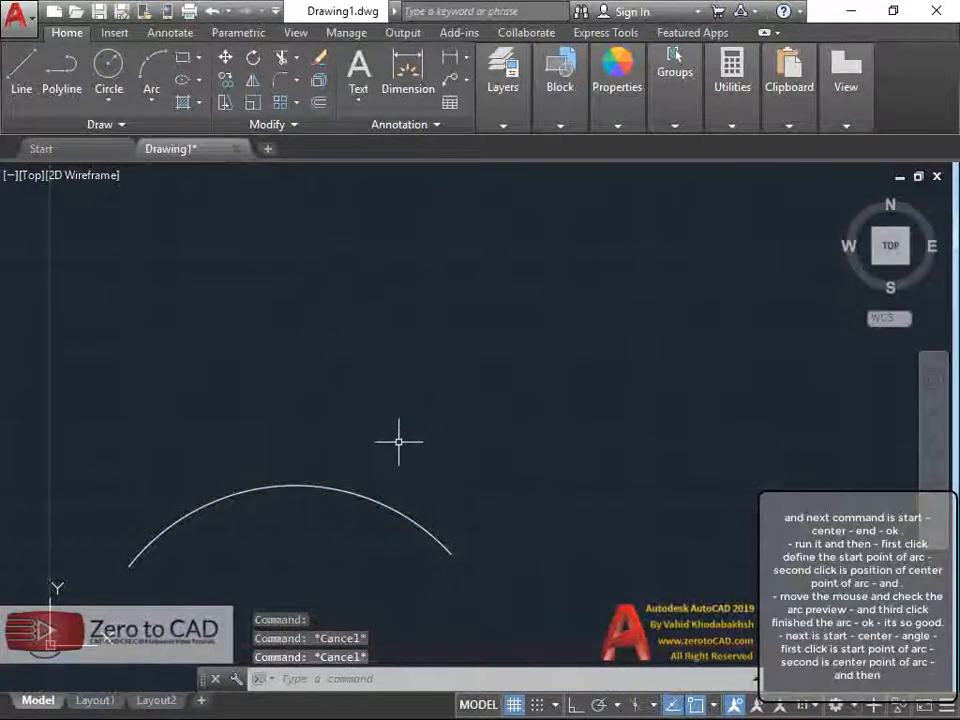
Step: Draw an upward-opening Start, Center, End arc with radius about 24 just above the 3-point arc
click(152, 100)
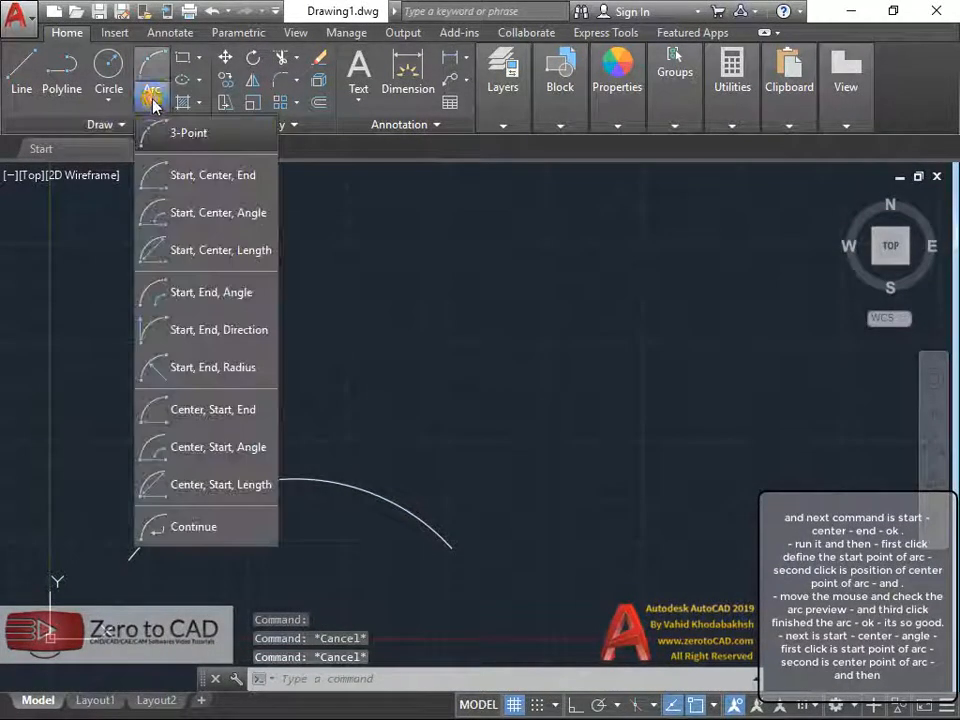
click(203, 177)
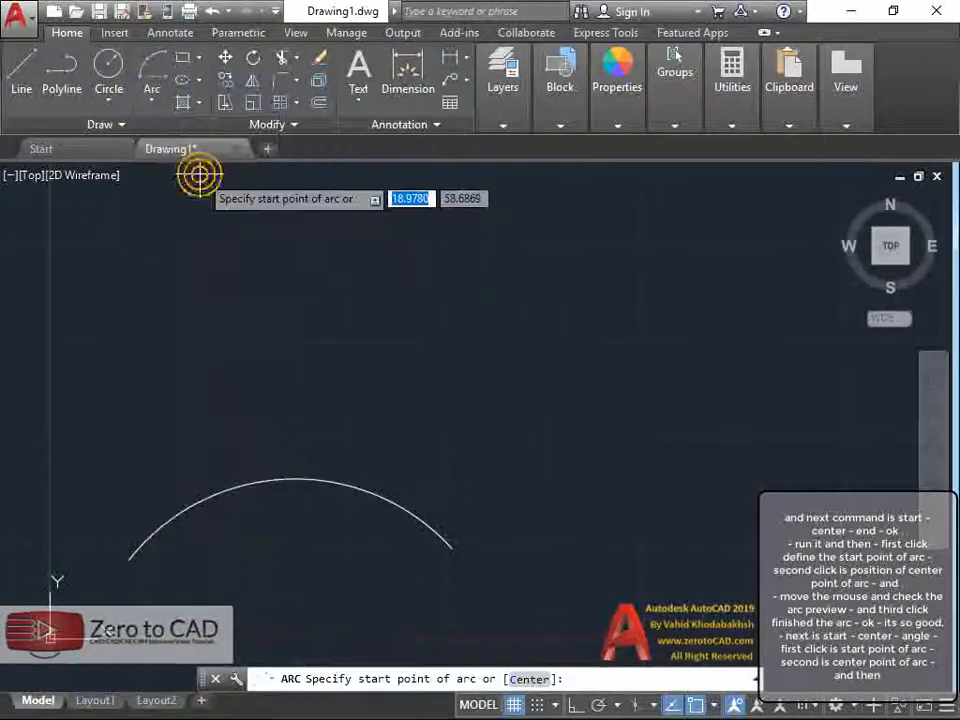
click(170, 413)
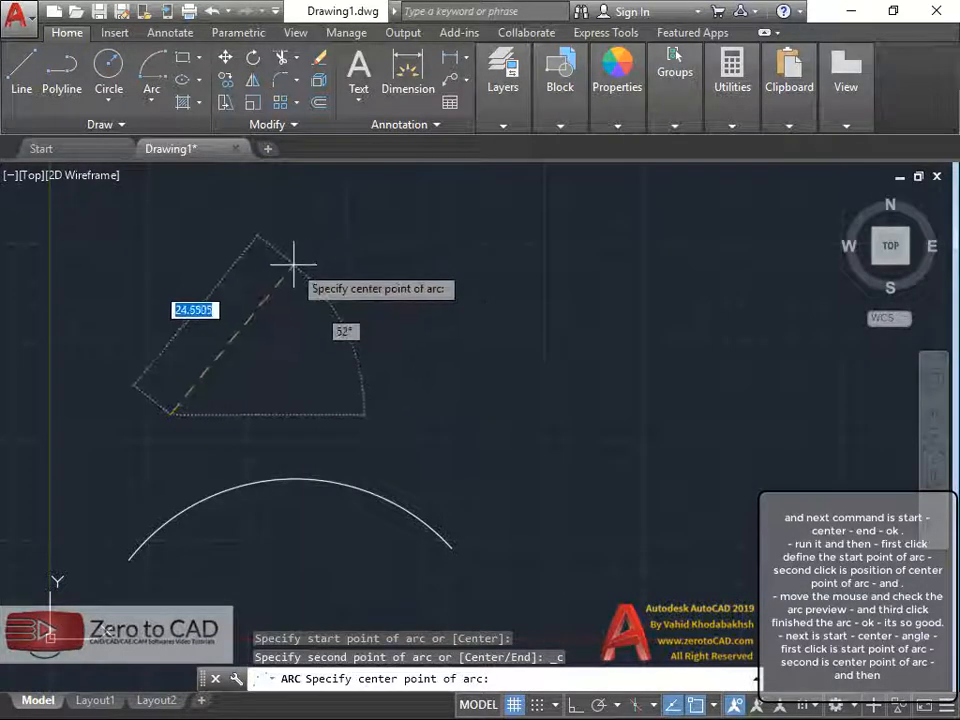
click(294, 270)
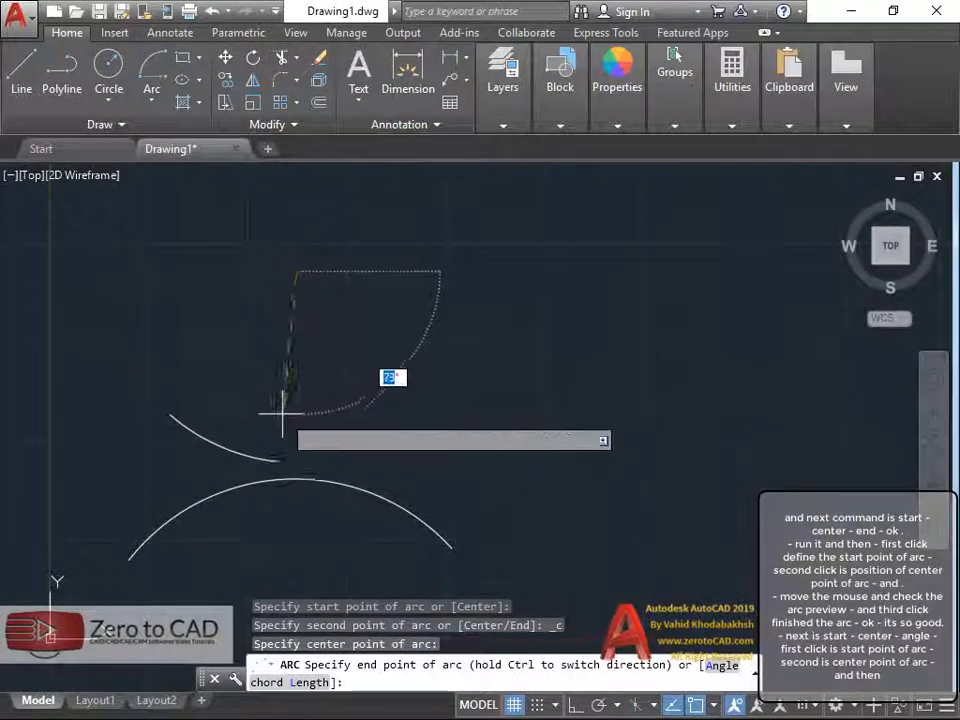
click(391, 400)
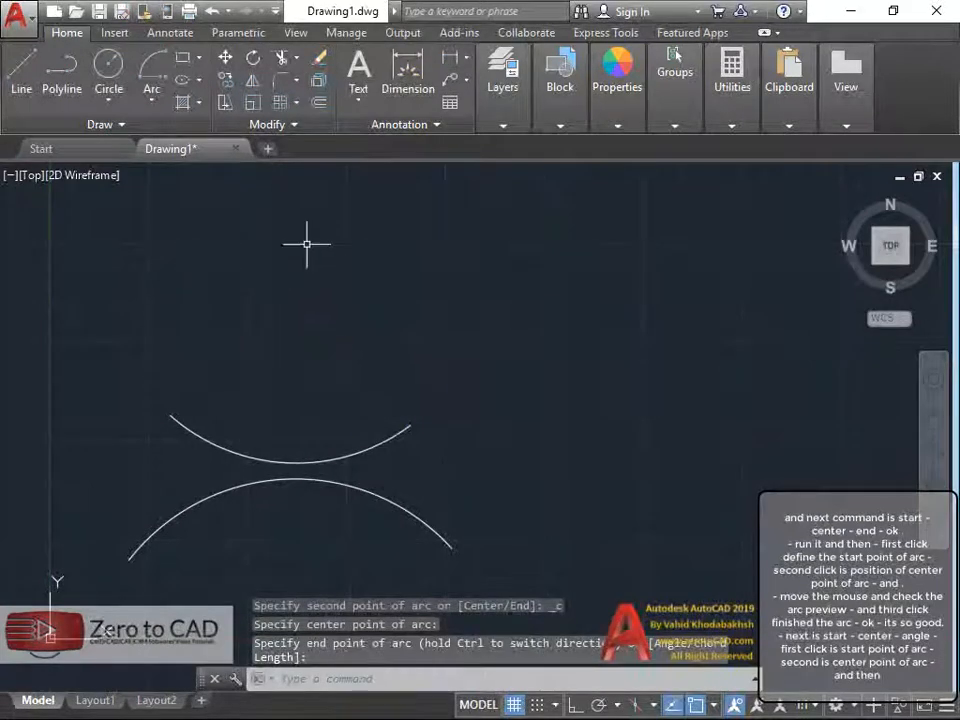
Step: Draw an upward-opening Start, Center, Angle arc above the two existing arcs with an included angle of 110°
click(152, 100)
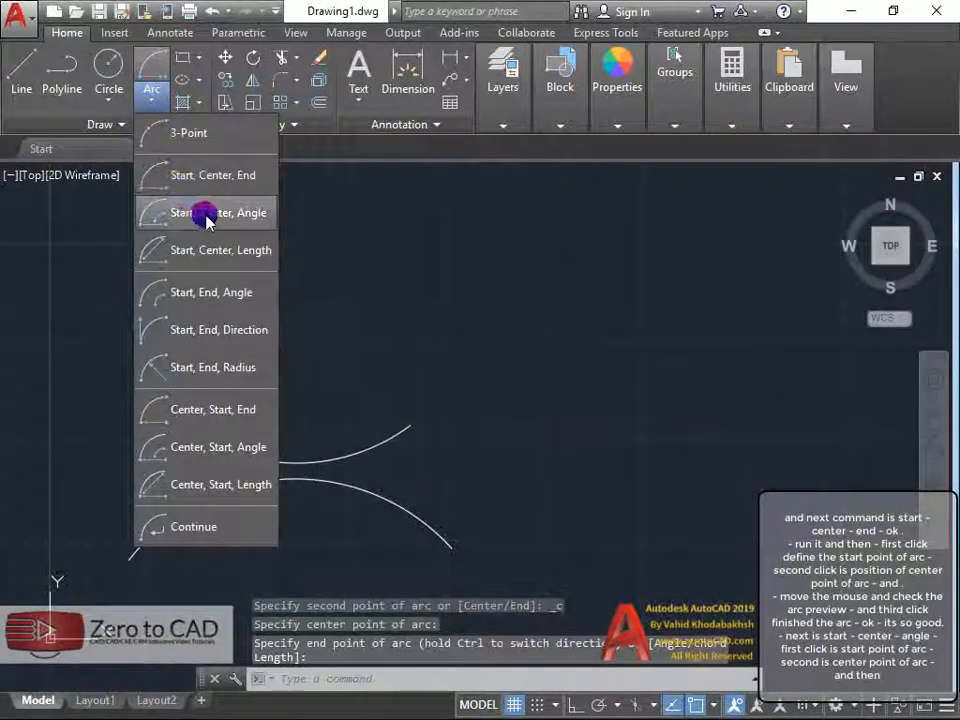
click(241, 222)
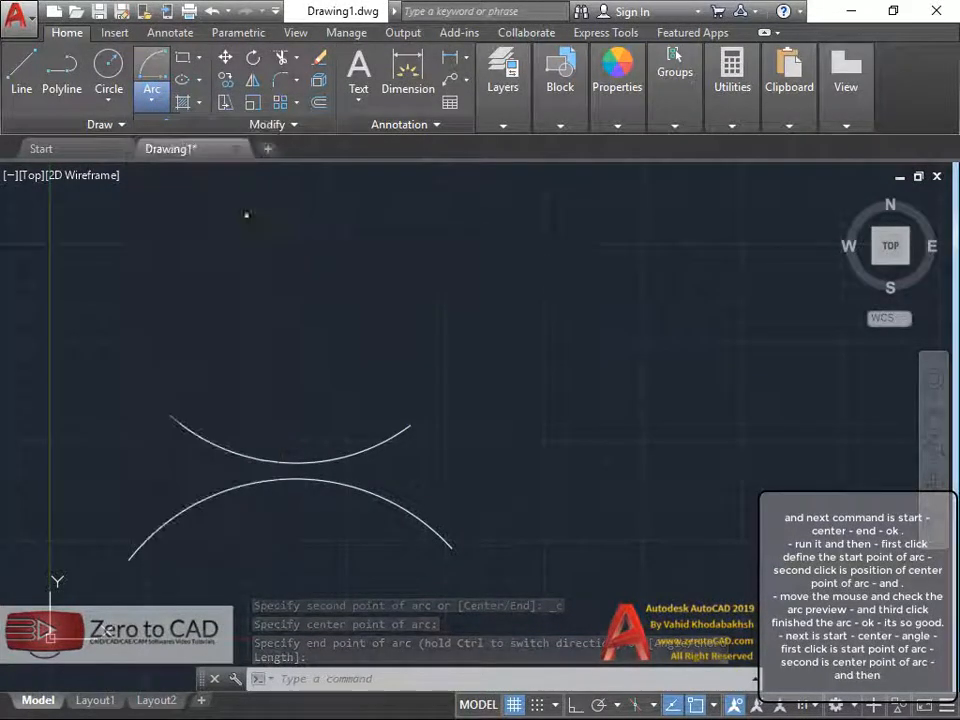
click(212, 323)
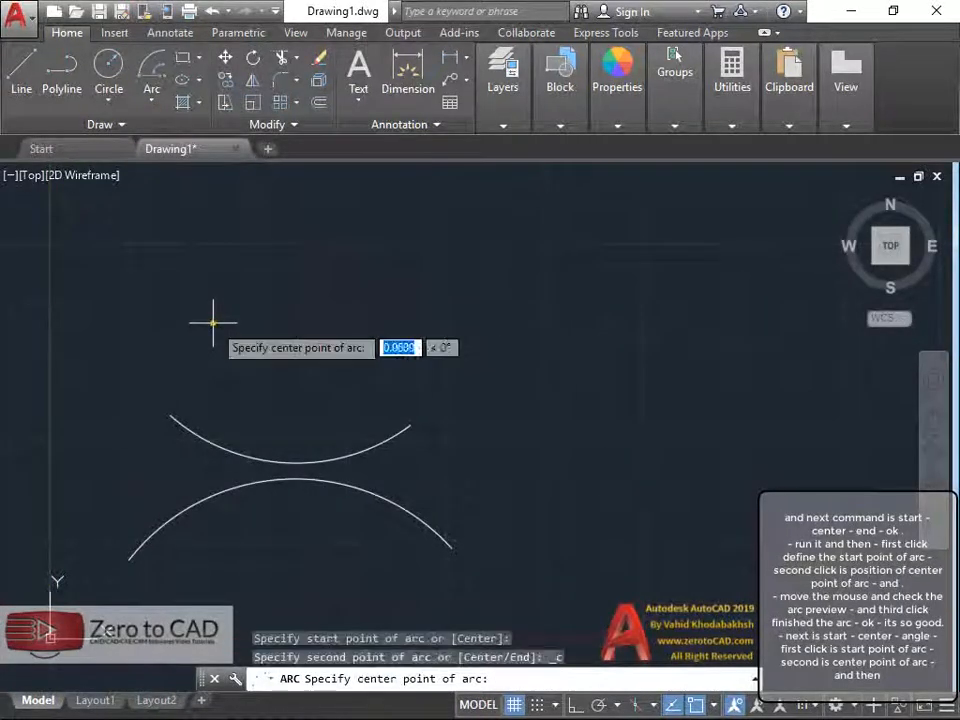
click(339, 251)
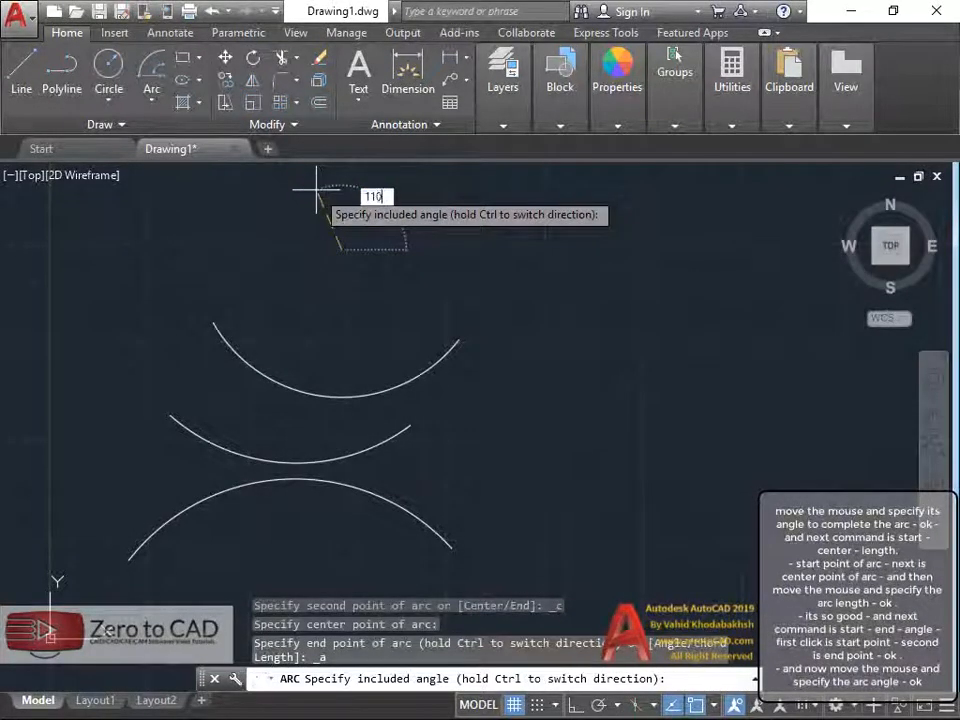
key(Return)
Step: Draw an upward-opening Start, Center, Length arc to the right of the three stacked arcs, picking its chord length freehand
click(153, 99)
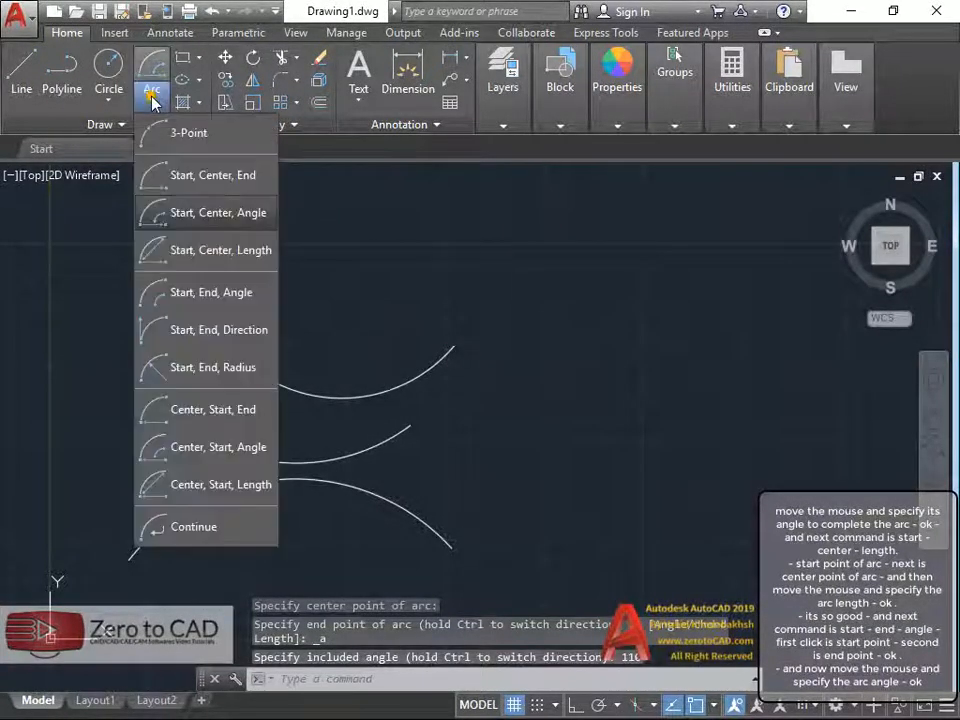
click(240, 252)
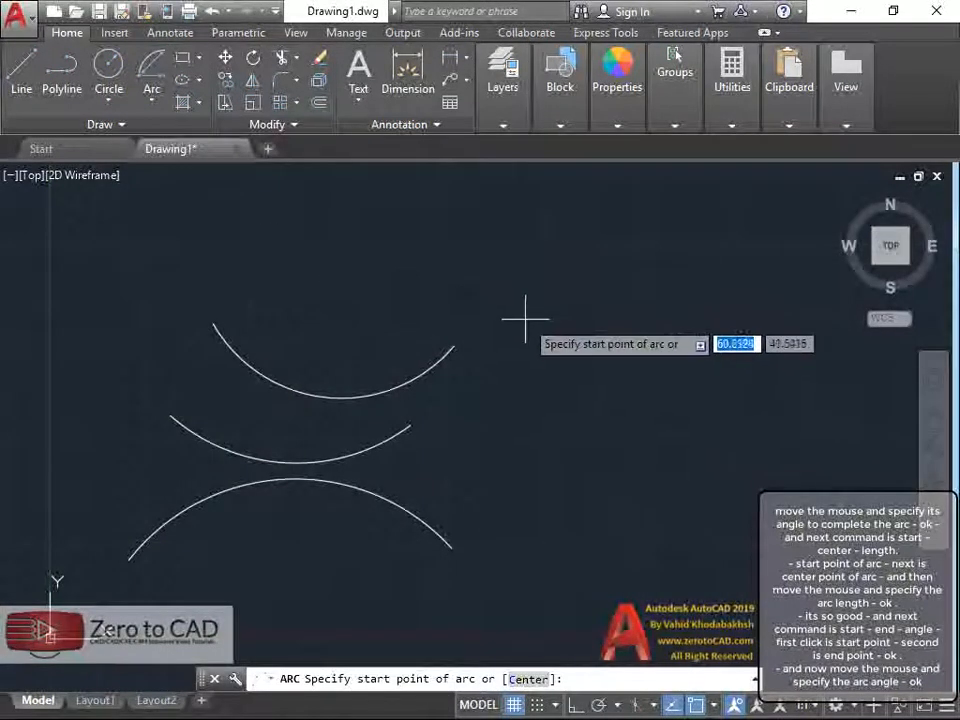
mouse_move(525, 321)
middle_down()
mouse_move(499, 302)
mouse_move(339, 283)
middle_up()
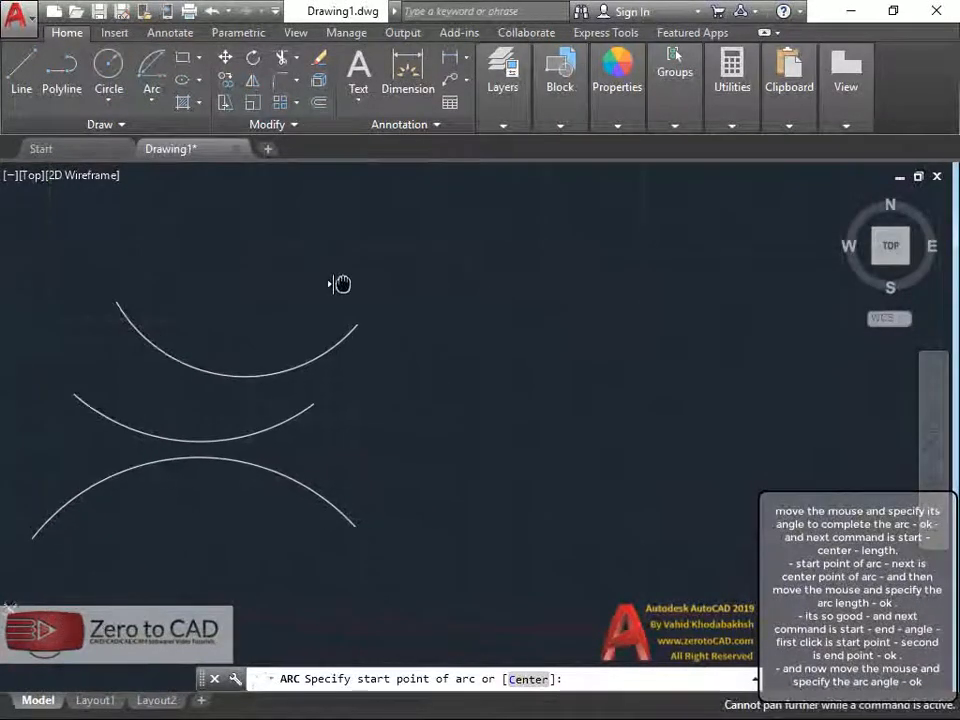
click(460, 308)
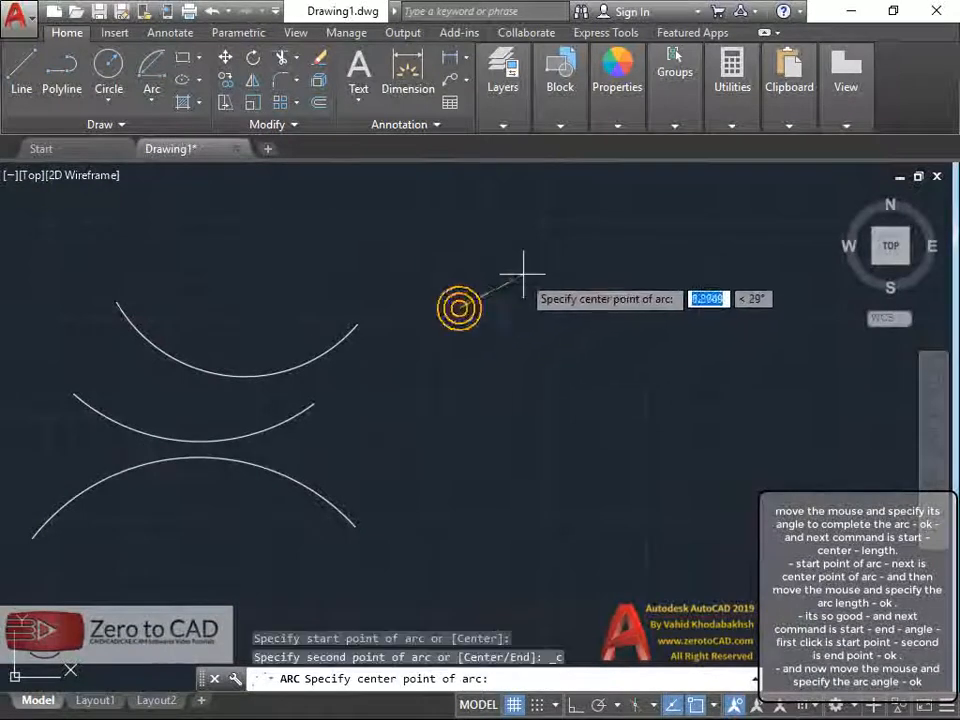
click(583, 248)
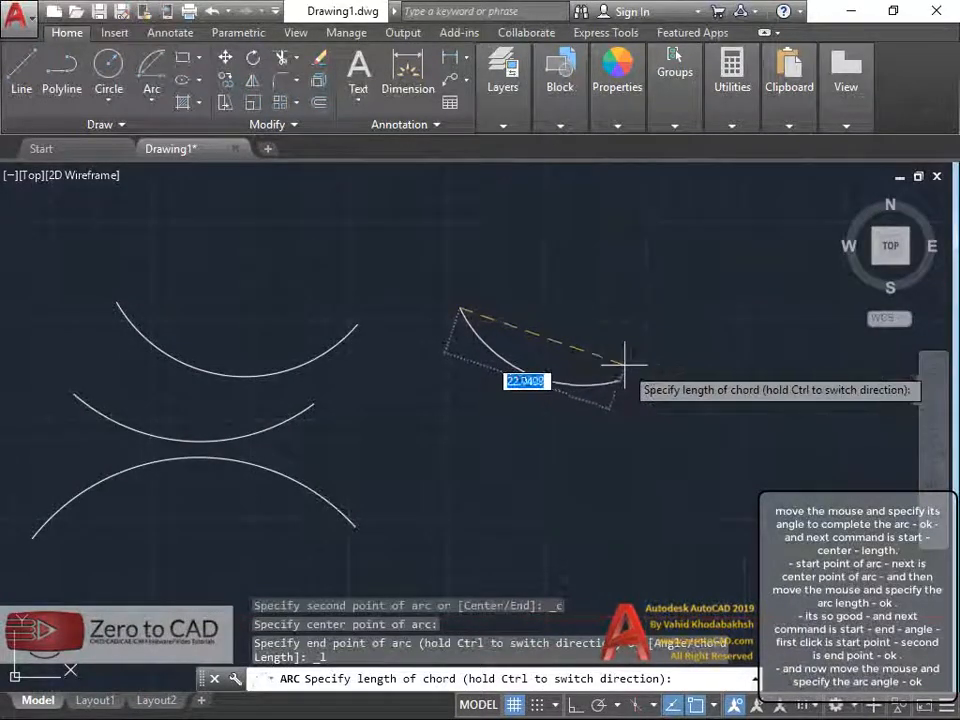
click(687, 336)
Step: Draw an upward-opening Start, End, Angle arc below and right of the Start, Center, Length arc, picking its included angle freehand
scroll(551, 338, down, 4)
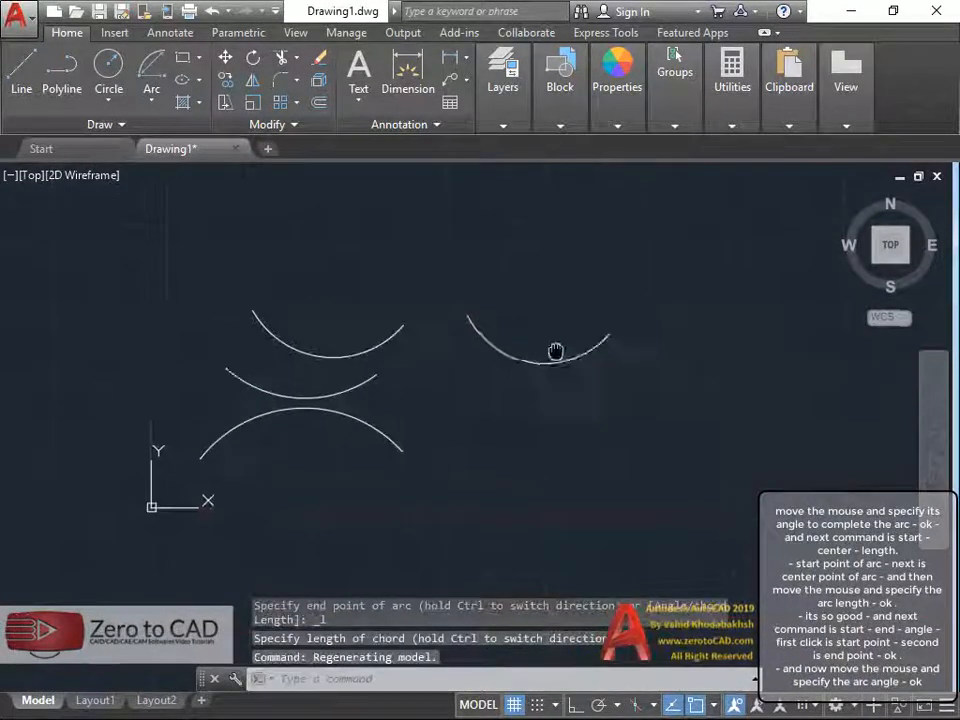
scroll(433, 339, up, 2)
click(145, 103)
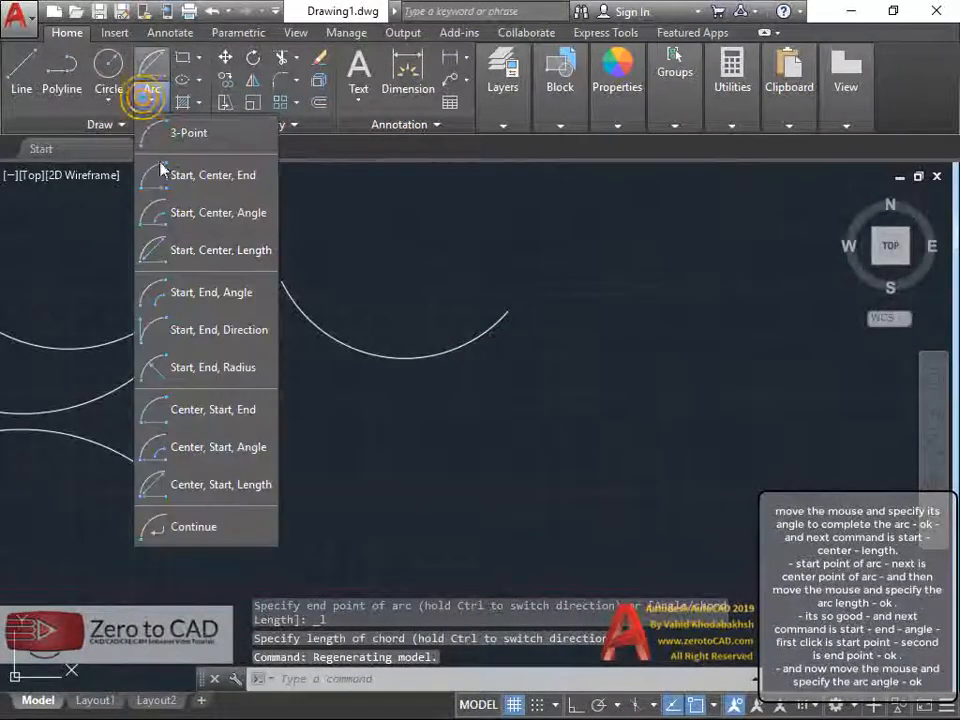
click(245, 296)
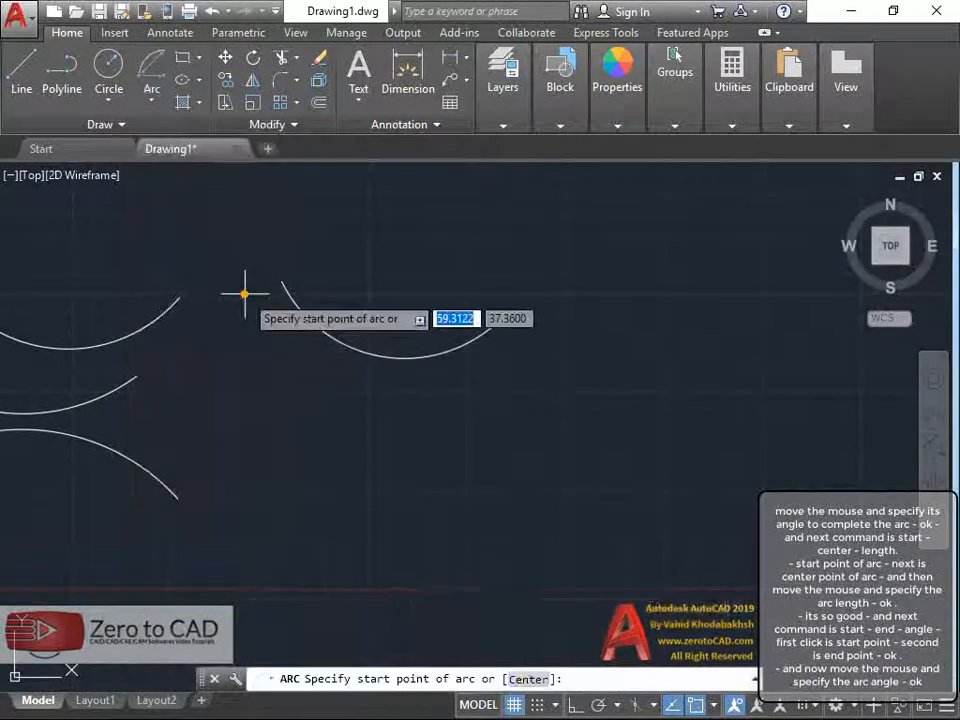
click(392, 514)
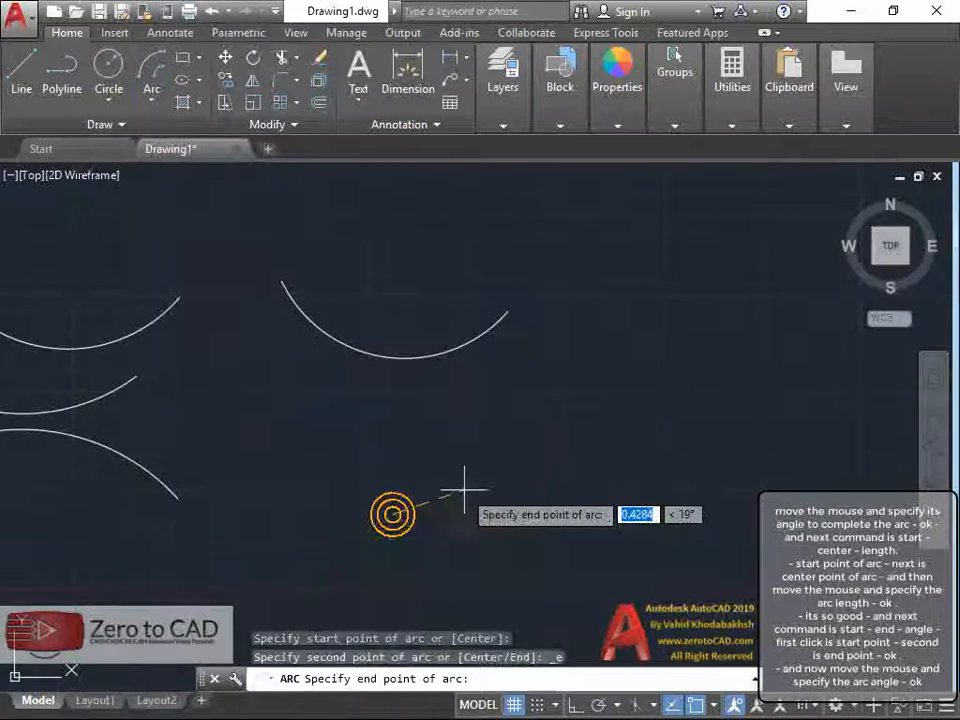
click(559, 441)
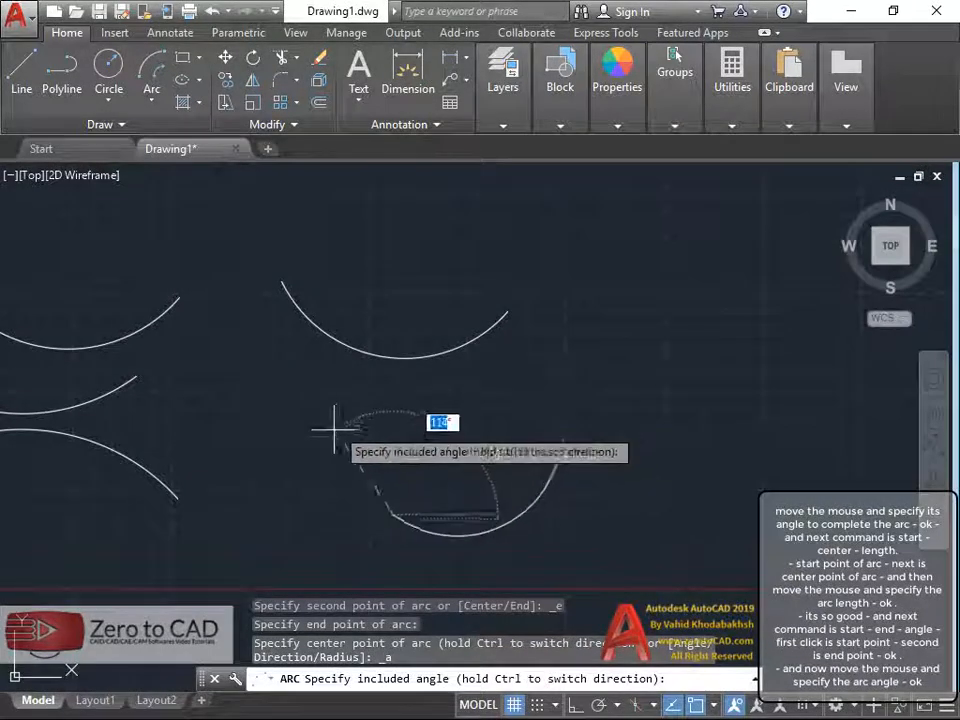
click(404, 417)
Step: Draw a Start, End, Direction arc rising to the right, below and right of the previous arc, with a tangent direction of 10°
click(154, 104)
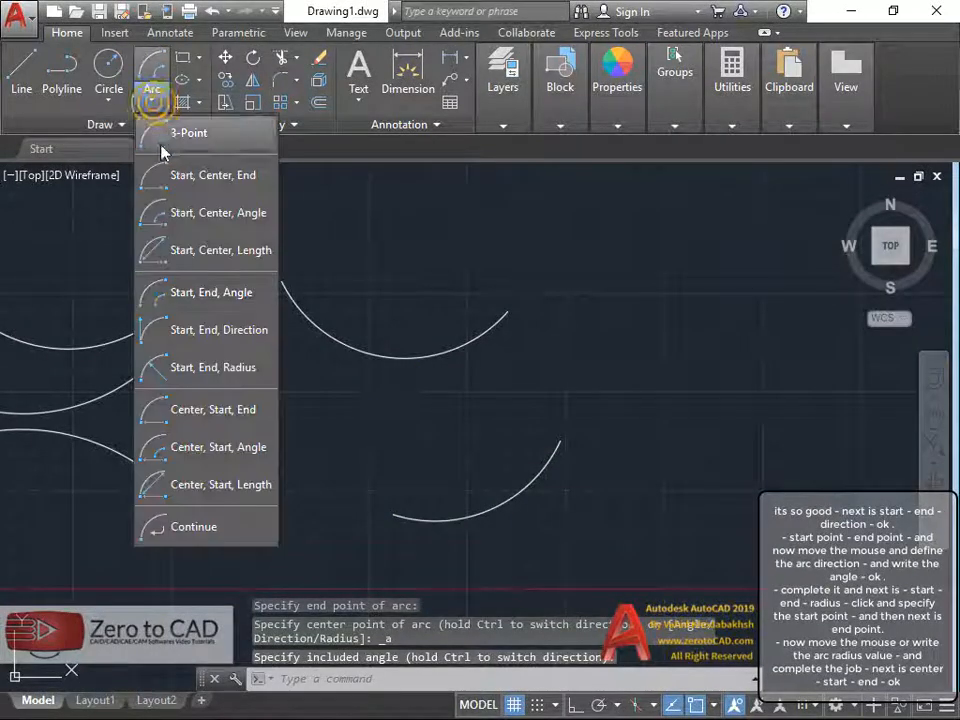
click(196, 331)
middle_drag(482, 427, 401, 343)
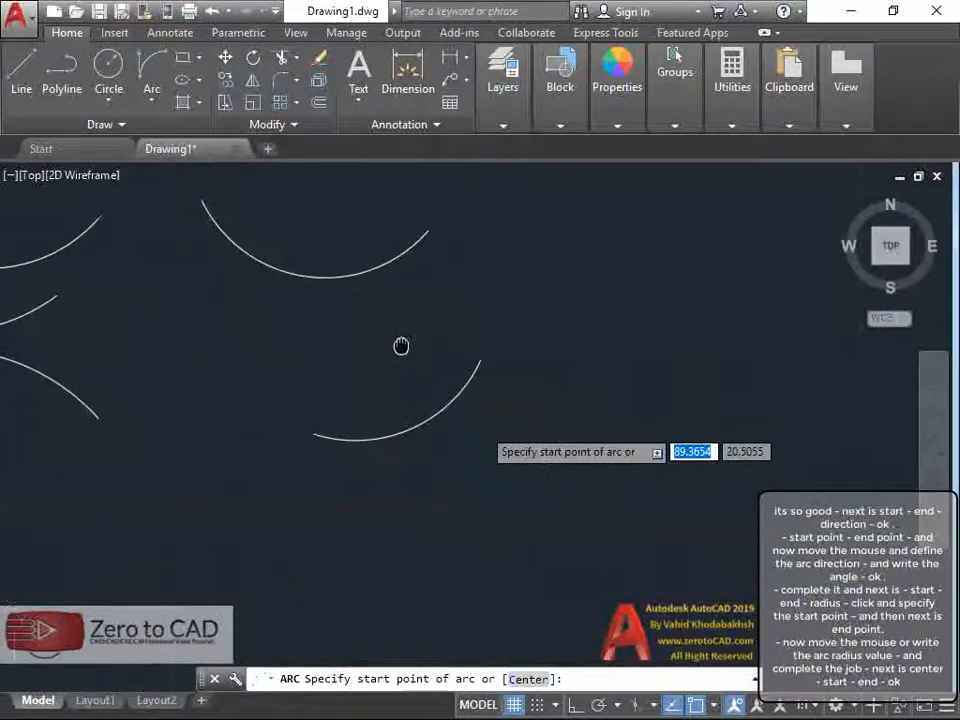
click(468, 544)
click(627, 440)
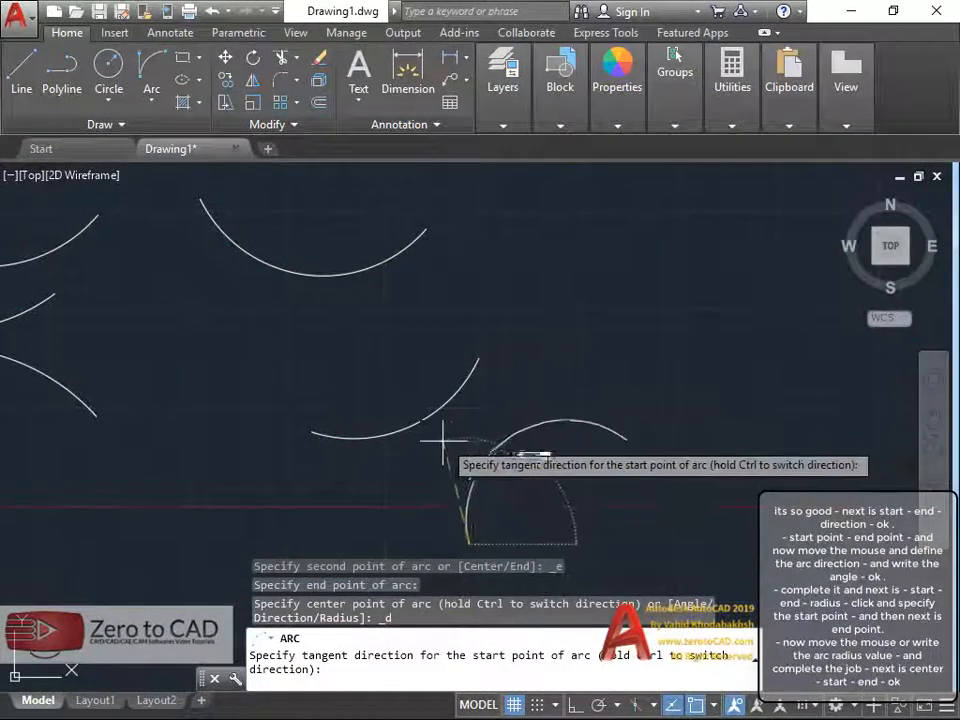
scroll(555, 529, down, 1)
middle_drag(565, 517, 560, 496)
scroll(548, 450, up, 3)
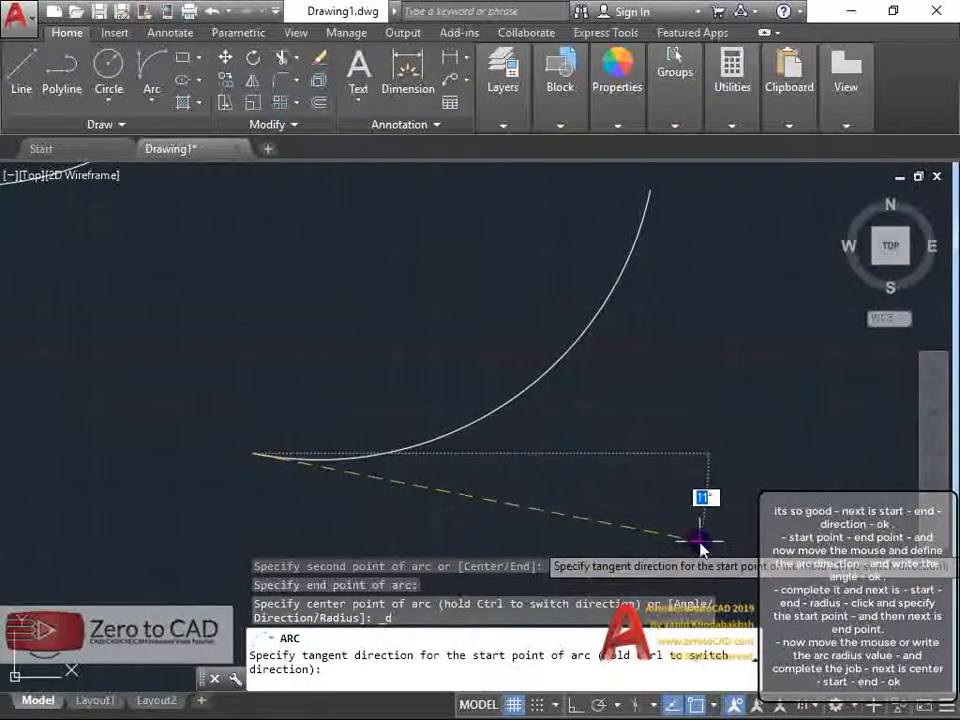
text(10)
key(Return)
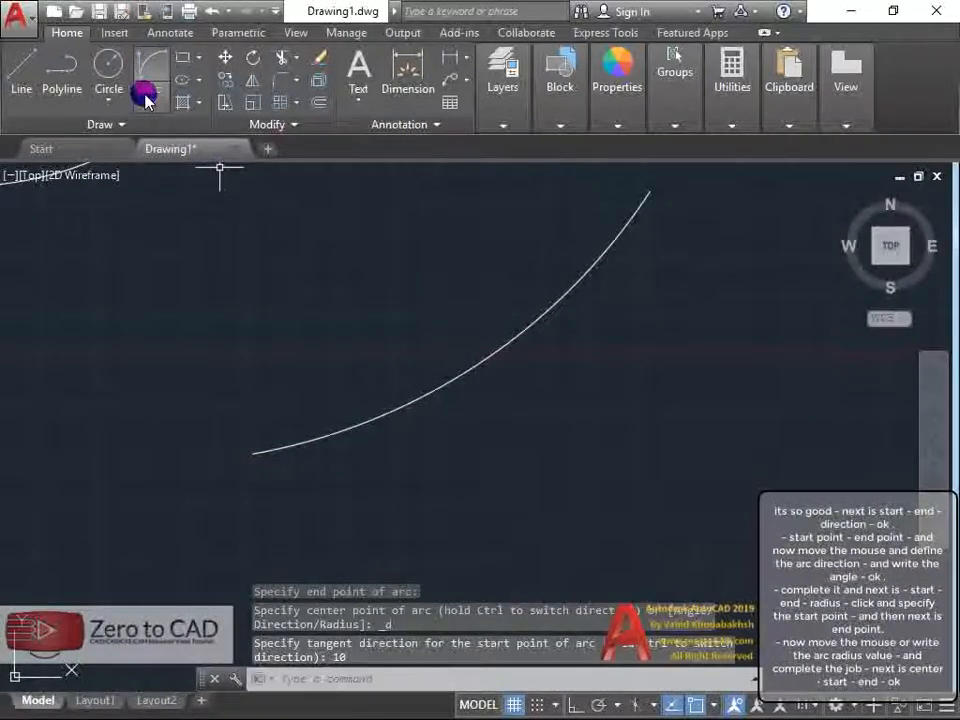
Step: Try to draw a Start, End, Radius arc with radius 10 to the lower right of the Start, End, Direction arc
click(147, 100)
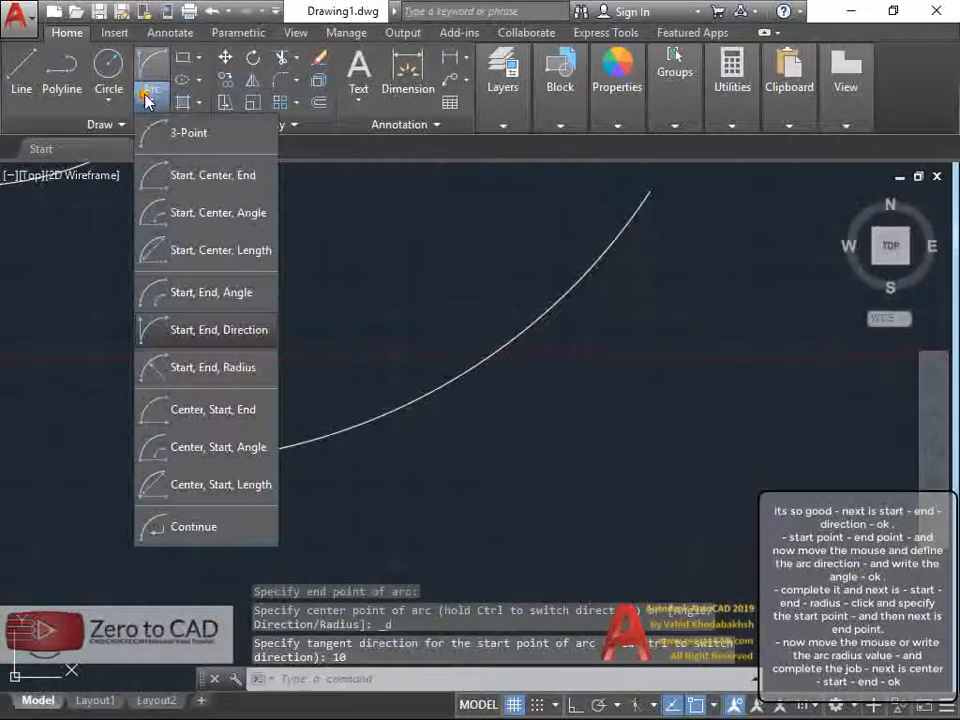
click(201, 370)
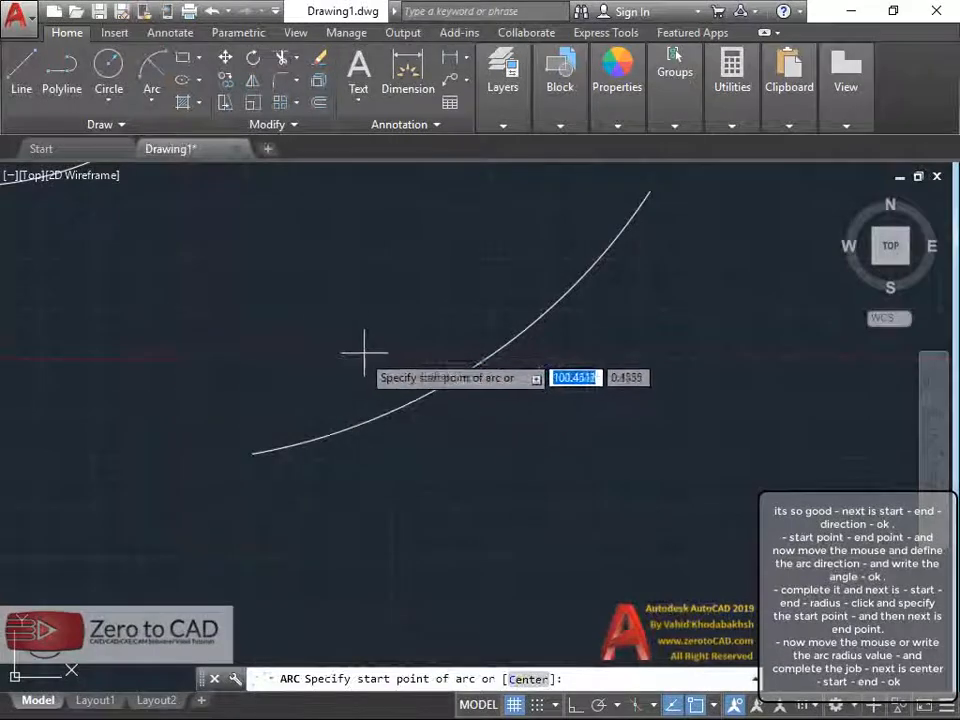
scroll(364, 353, down, 3)
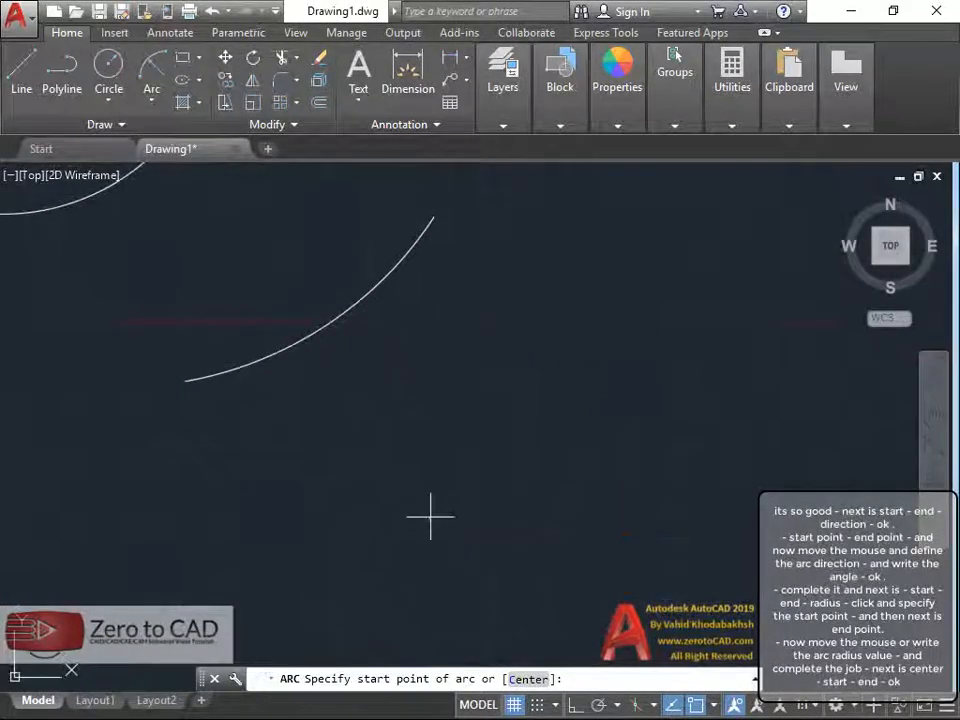
click(431, 517)
click(655, 335)
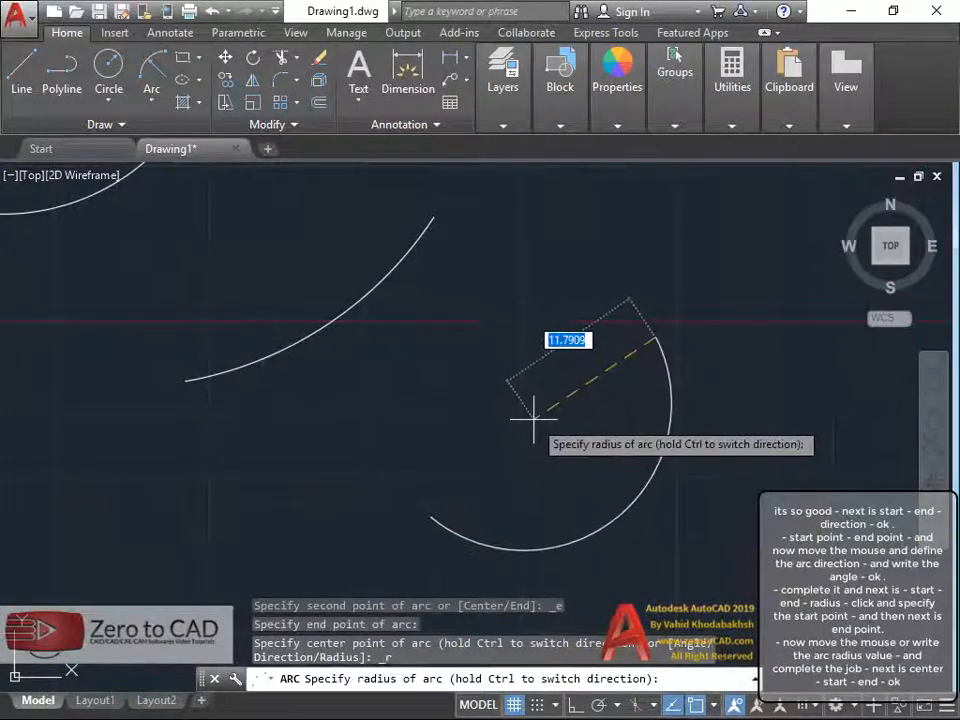
key(Return)
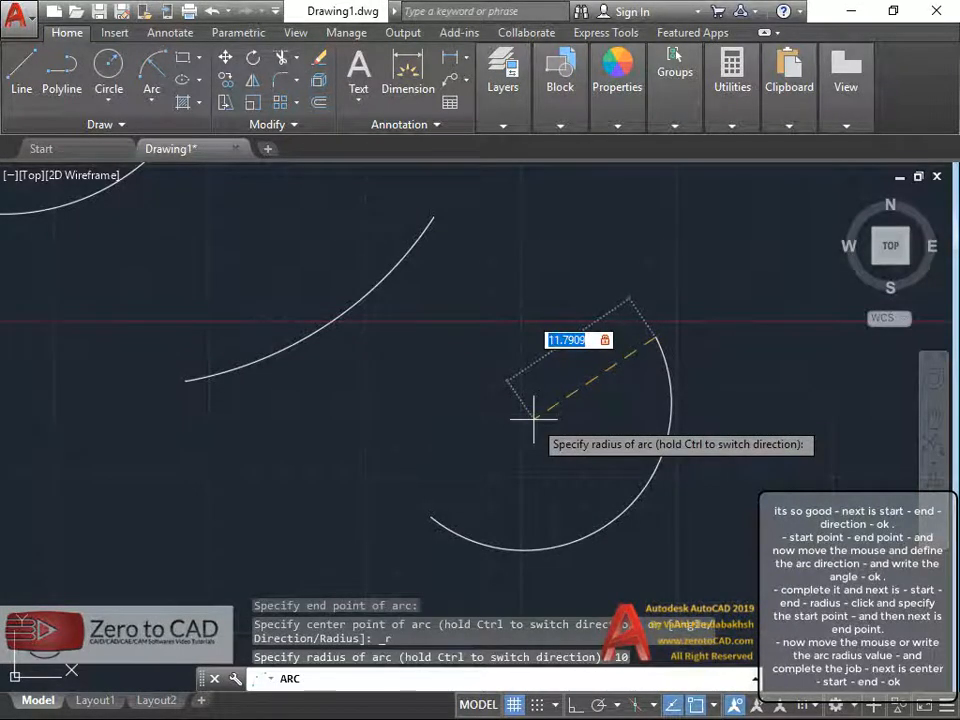
click(533, 418)
key(Escape)
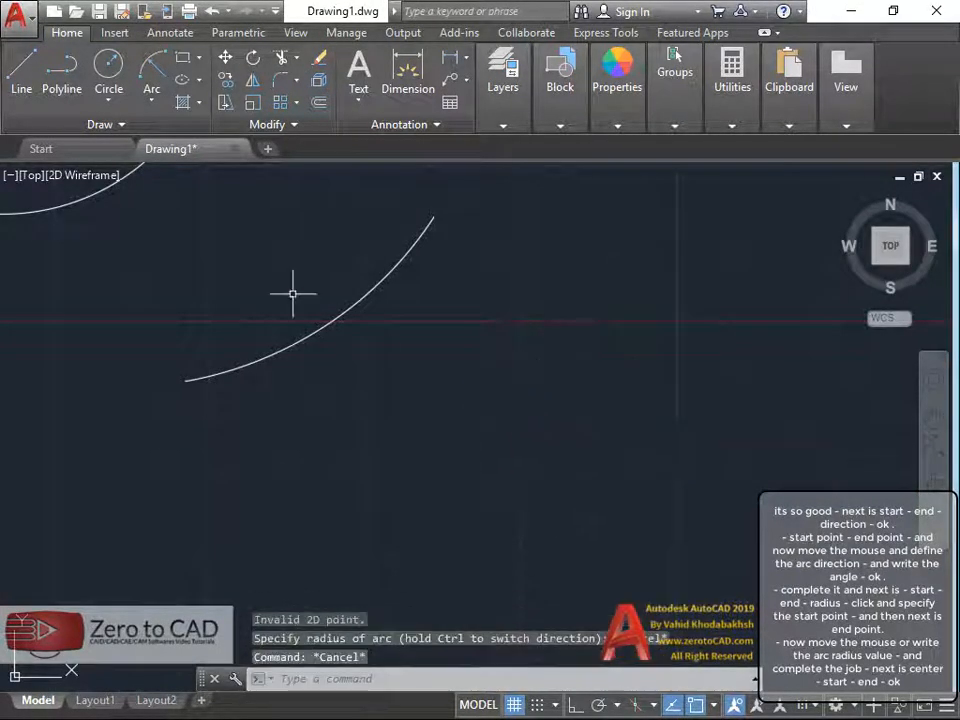
Step: Draw a large Center, Start, End arc right of the Start, End, Direction arc, starting below its center and ending at 120°
click(157, 97)
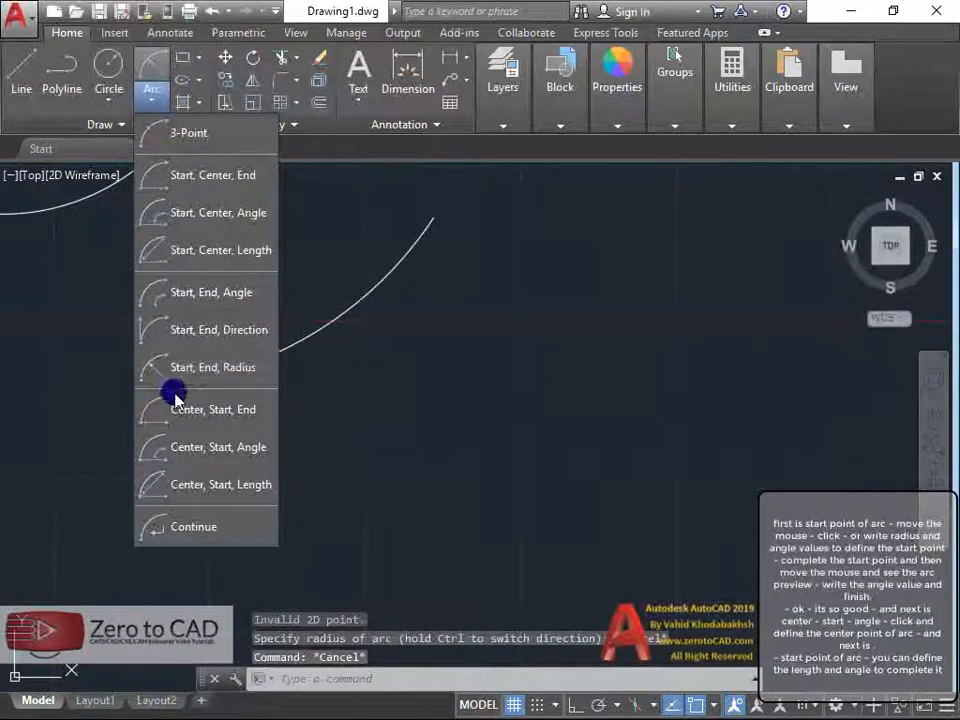
click(236, 412)
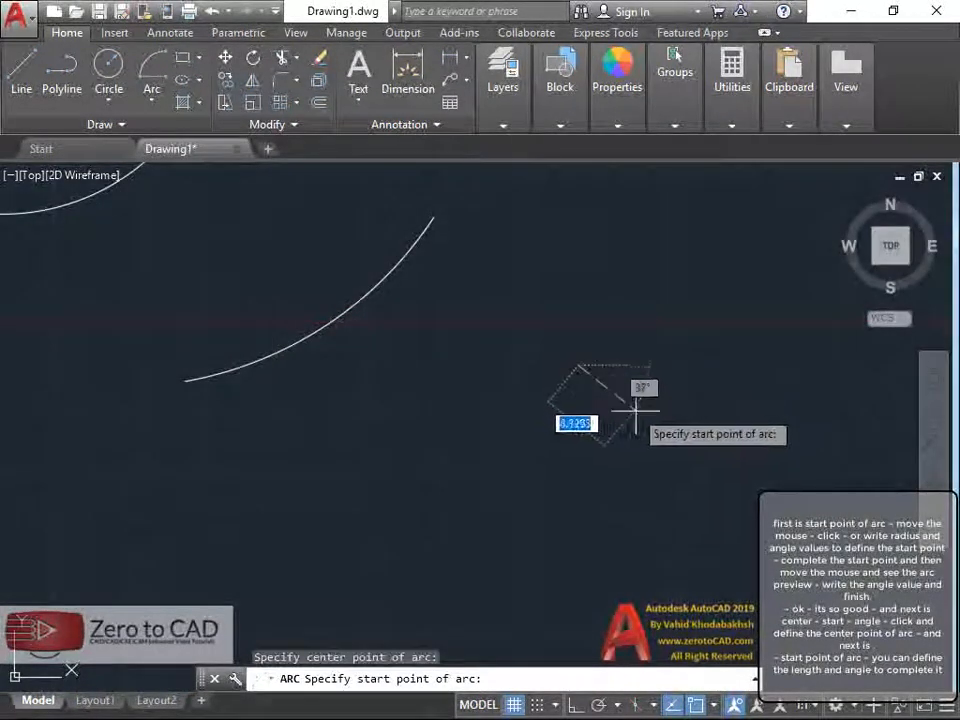
click(655, 495)
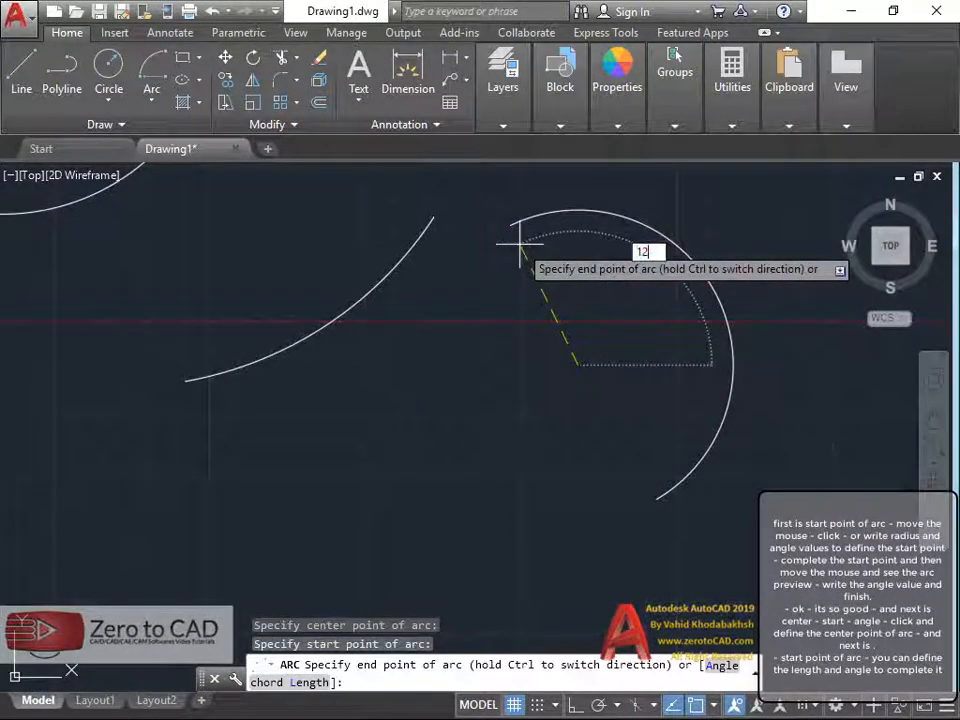
key(Return)
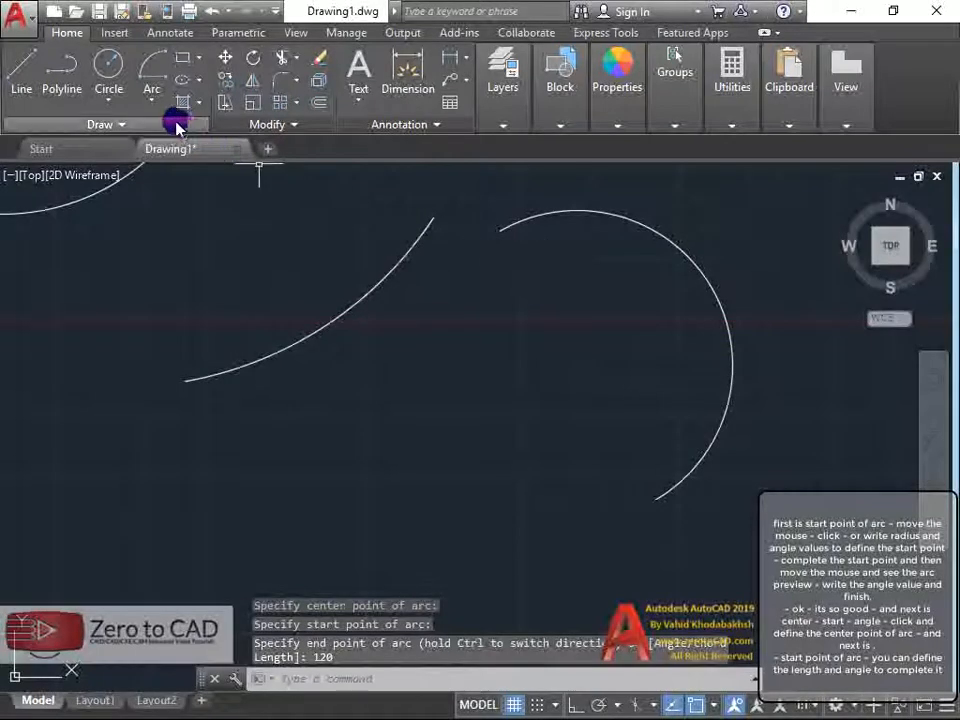
Step: Draw a Center, Start, Angle arc of radius about 11.7 below the Start, End, Direction arc with an included angle of 180°
click(145, 103)
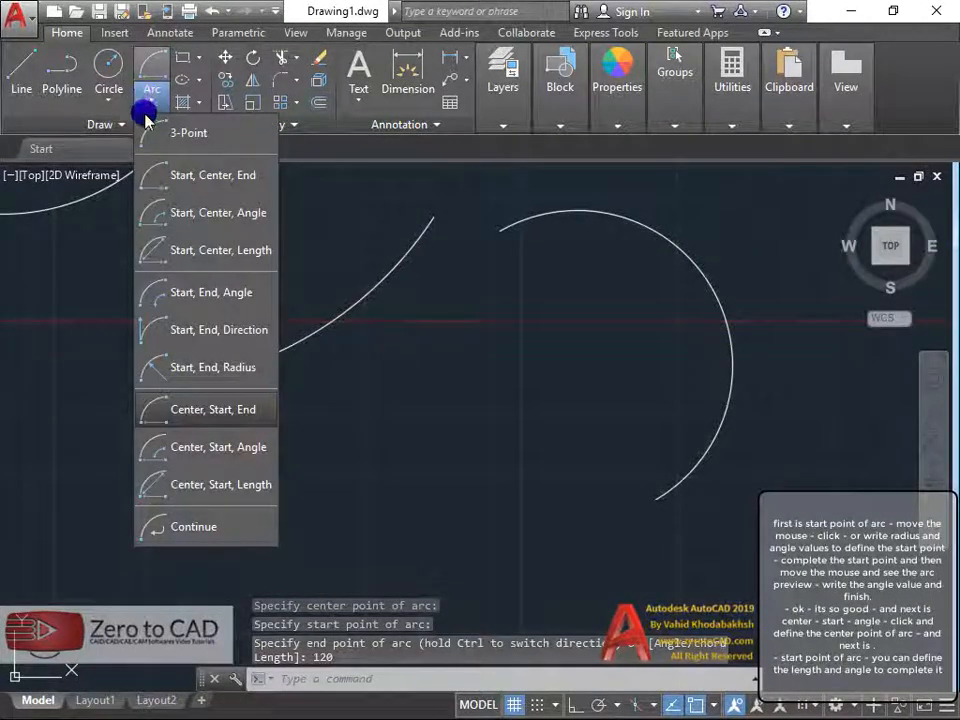
click(204, 457)
scroll(500, 400, down, 2)
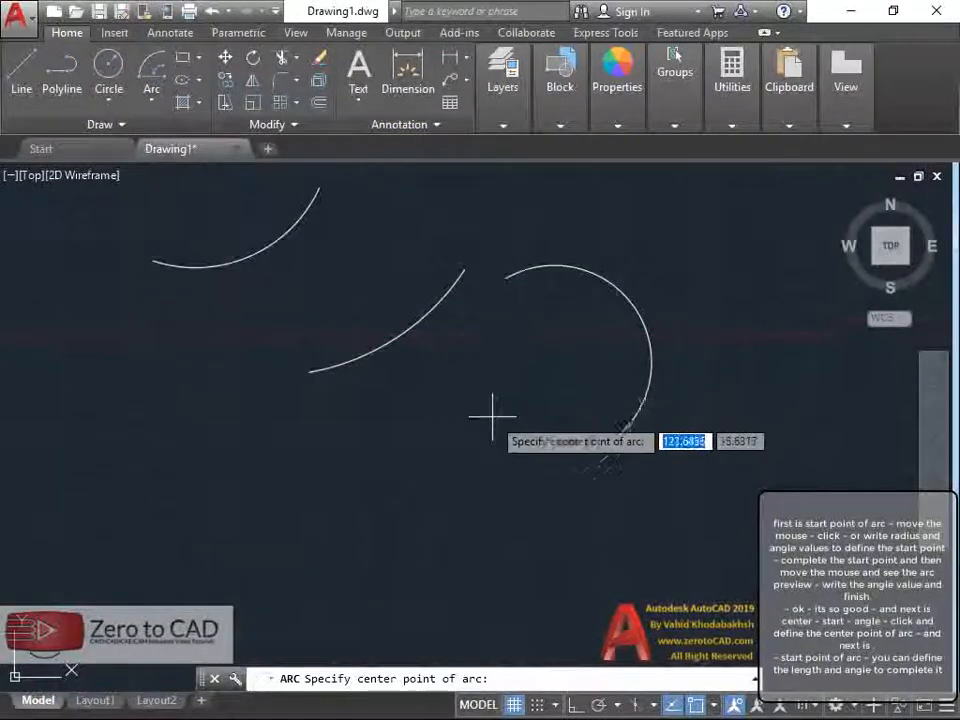
scroll(455, 478, up, 2)
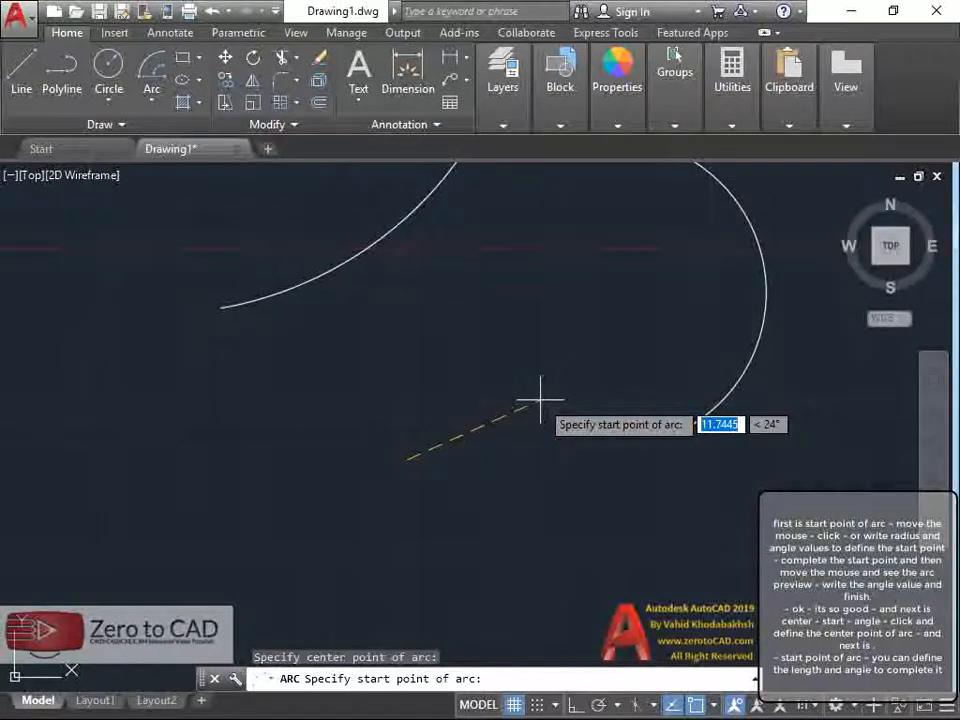
click(540, 401)
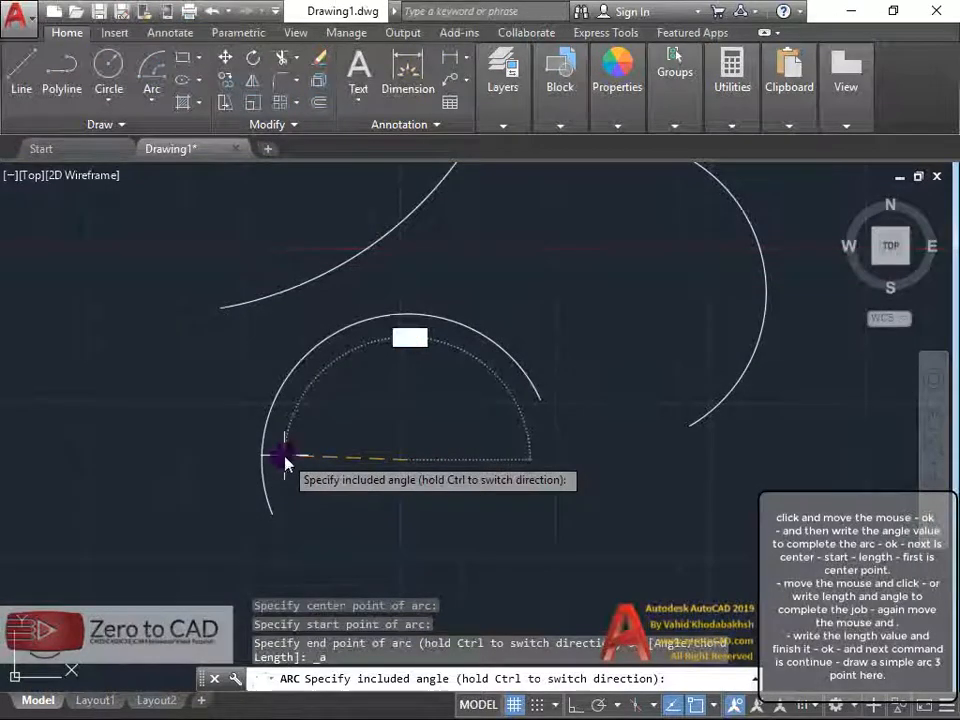
key(Return)
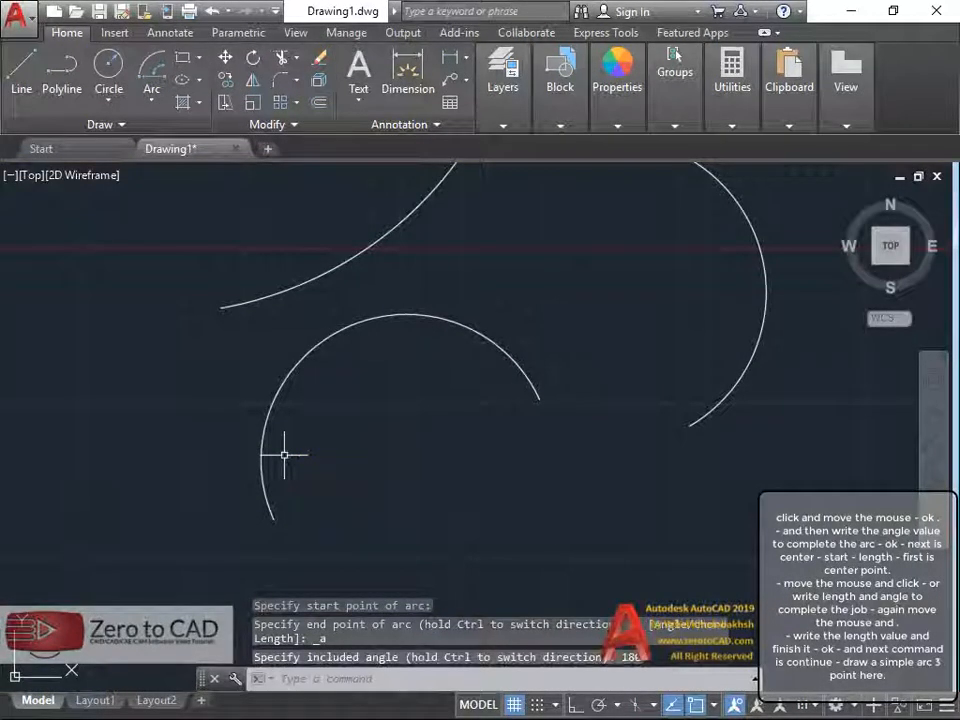
Step: Draw a Center, Start, Length arc below the lower left arc, starting below its center and bulging to the right
mouse_move(319, 419)
middle_down()
mouse_move(362, 390)
mouse_move(484, 434)
middle_up()
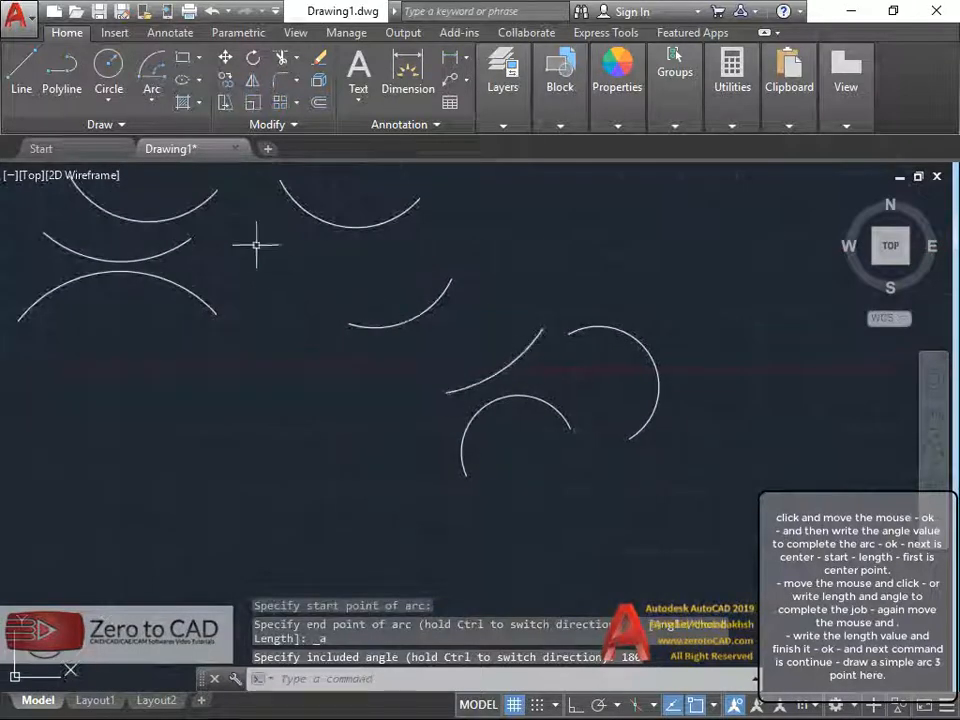
click(155, 104)
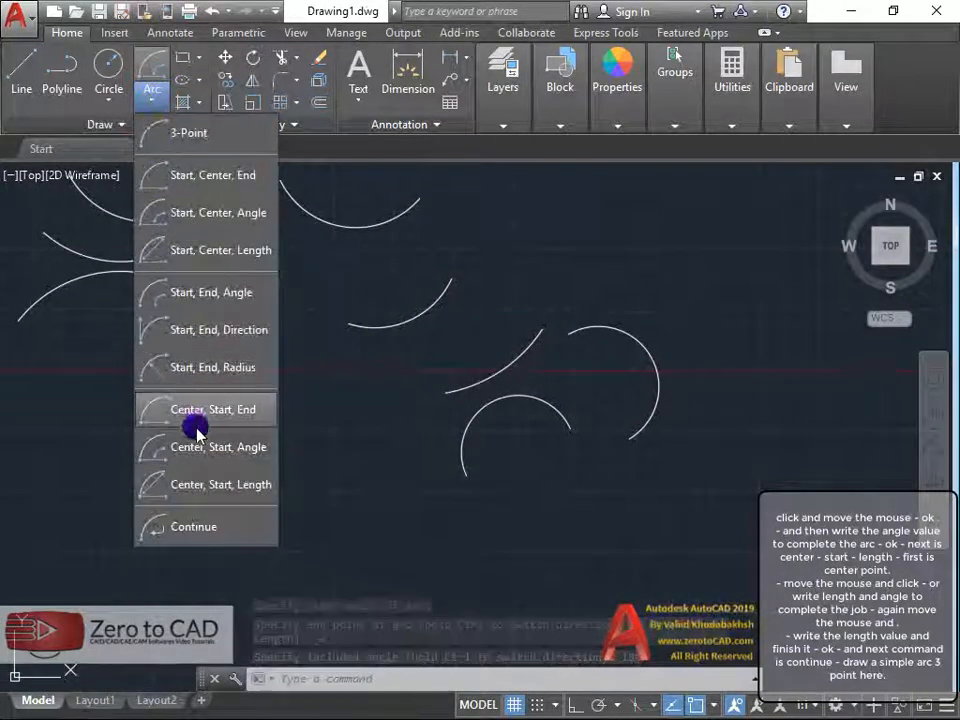
click(222, 490)
middle_drag(291, 416, 476, 427)
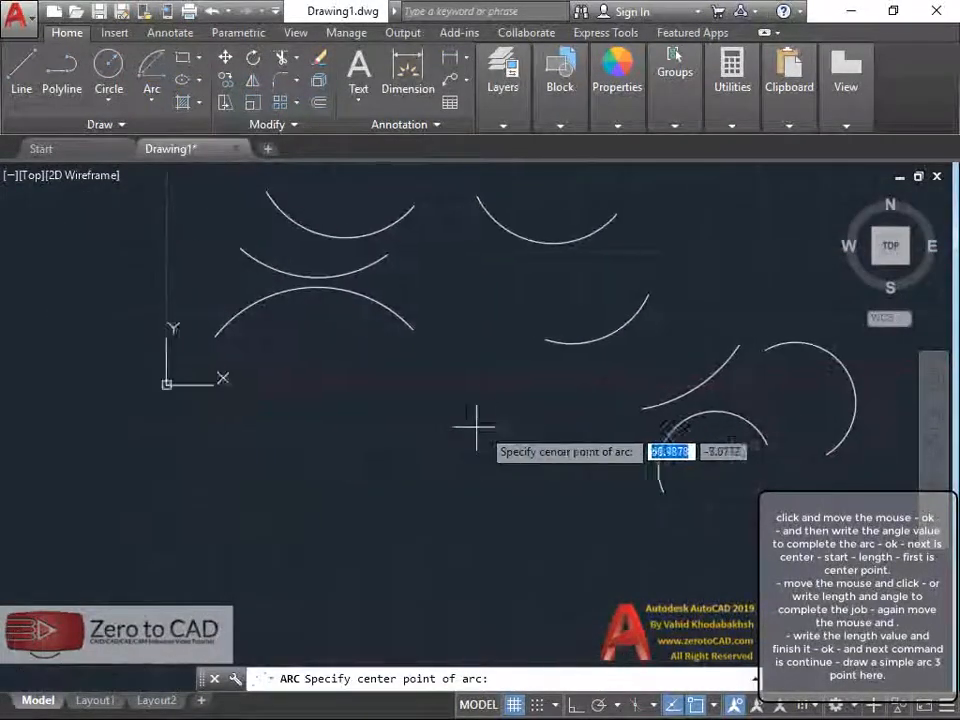
scroll(443, 426, up, 2)
click(325, 410)
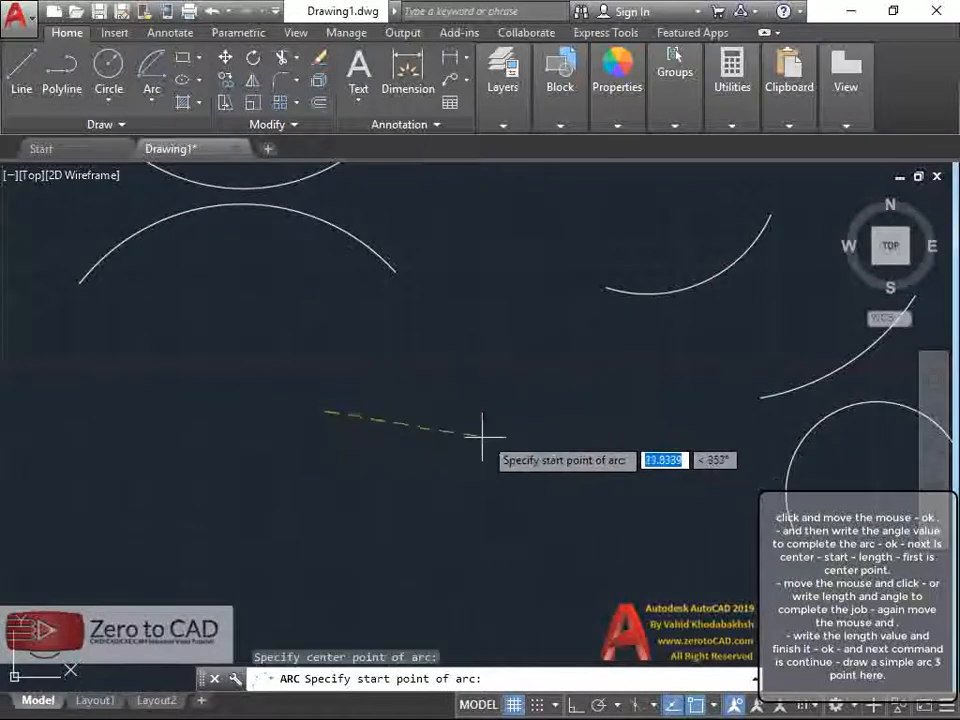
click(291, 542)
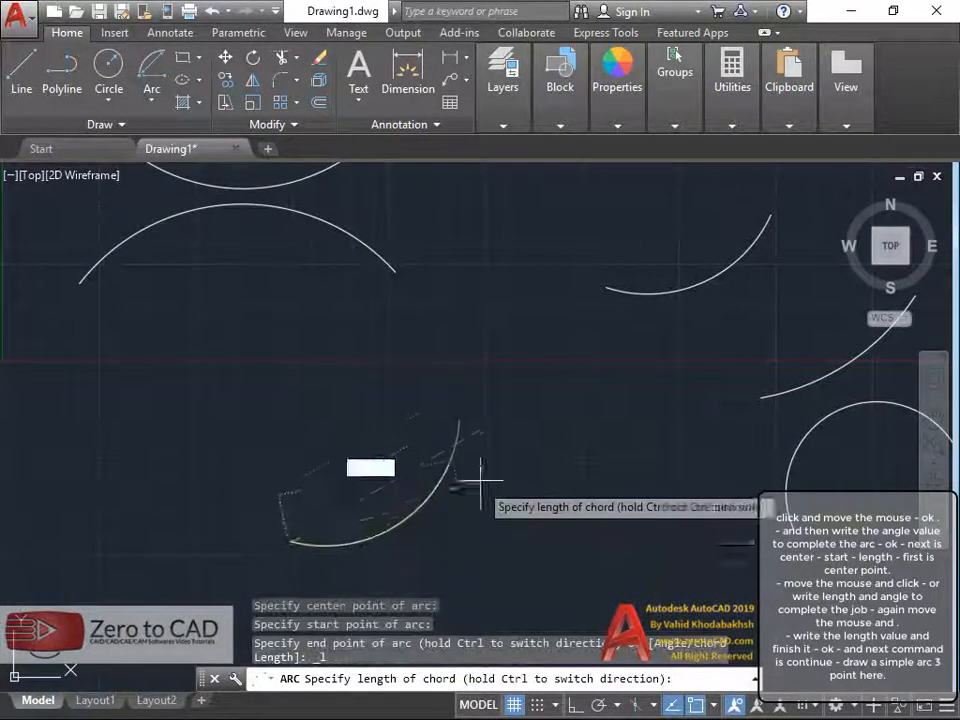
click(439, 343)
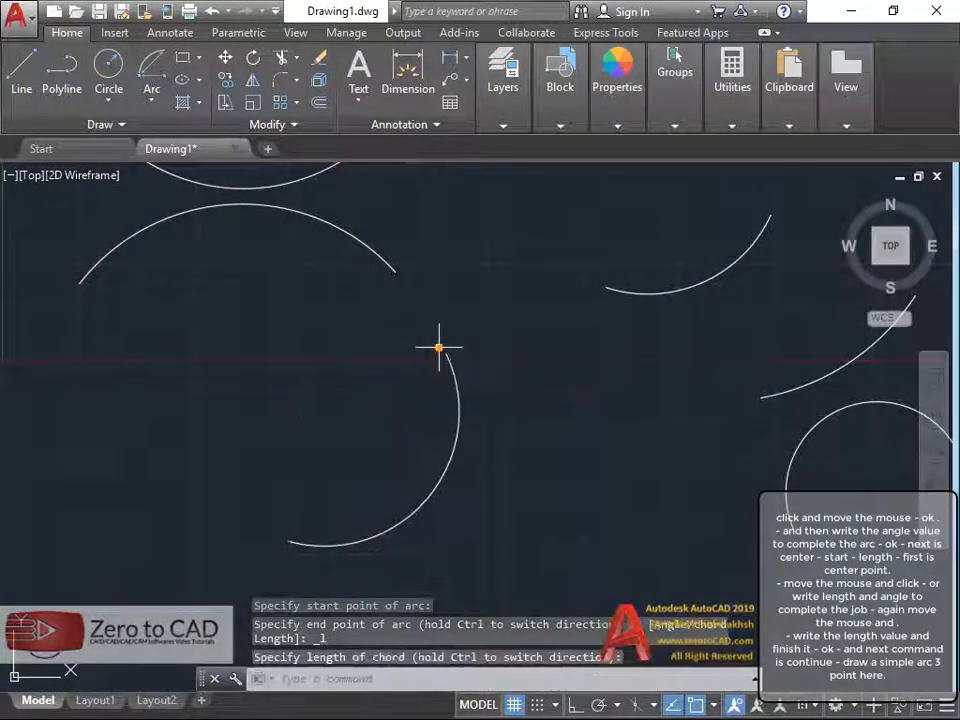
Step: Select all the practice arcs with a crossing window and erase them
scroll(439, 370, down, 5)
middle_drag(439, 392, 394, 412)
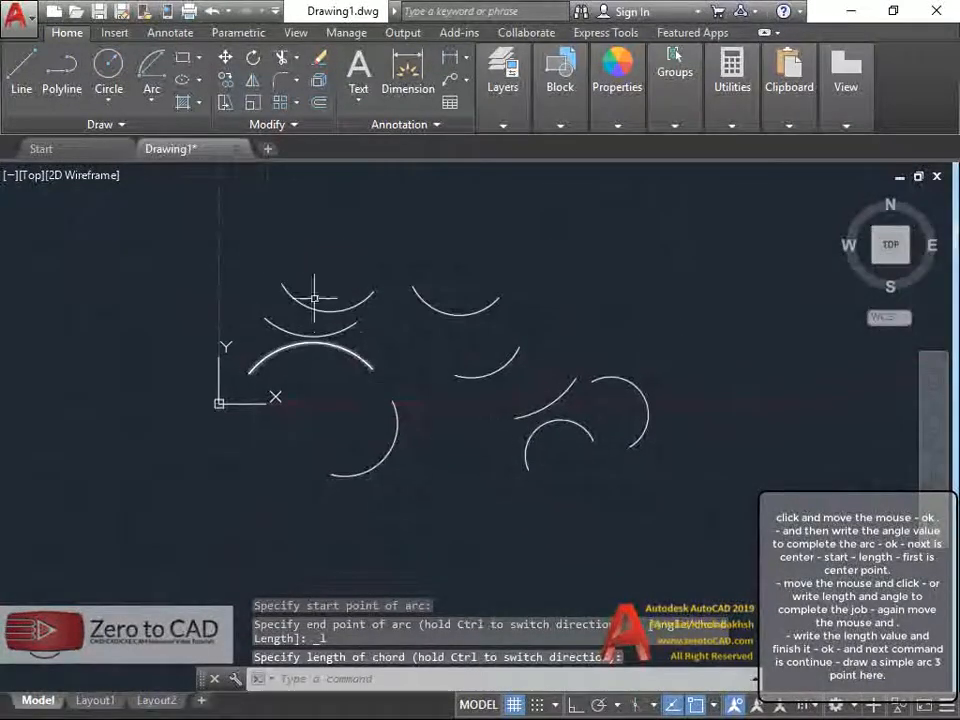
scroll(344, 426, up, 2)
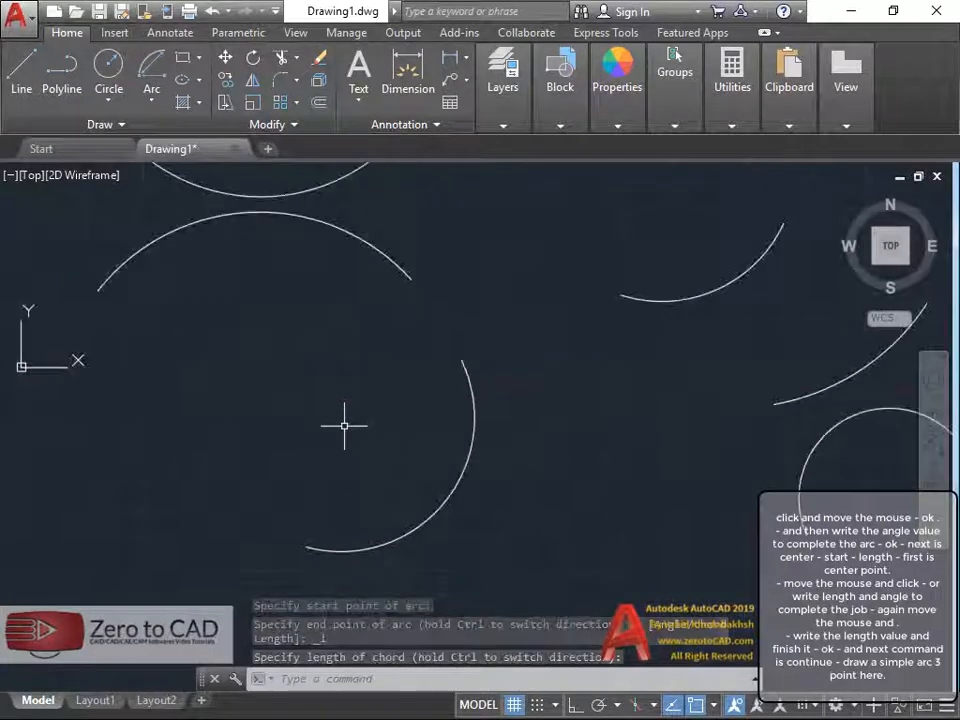
scroll(335, 400, down, 5)
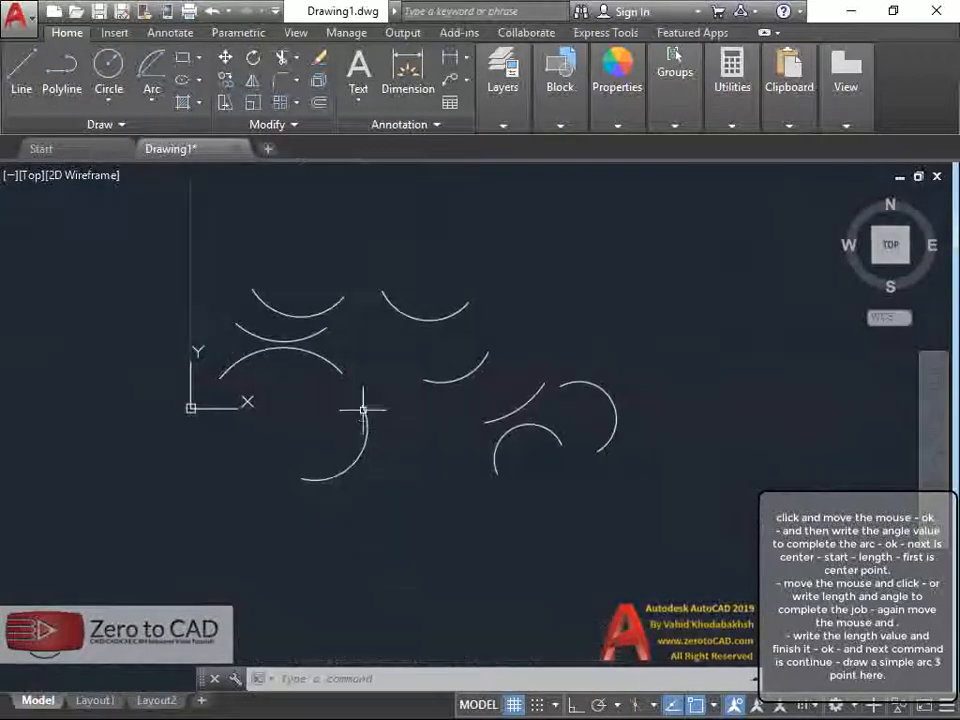
click(612, 512)
click(284, 268)
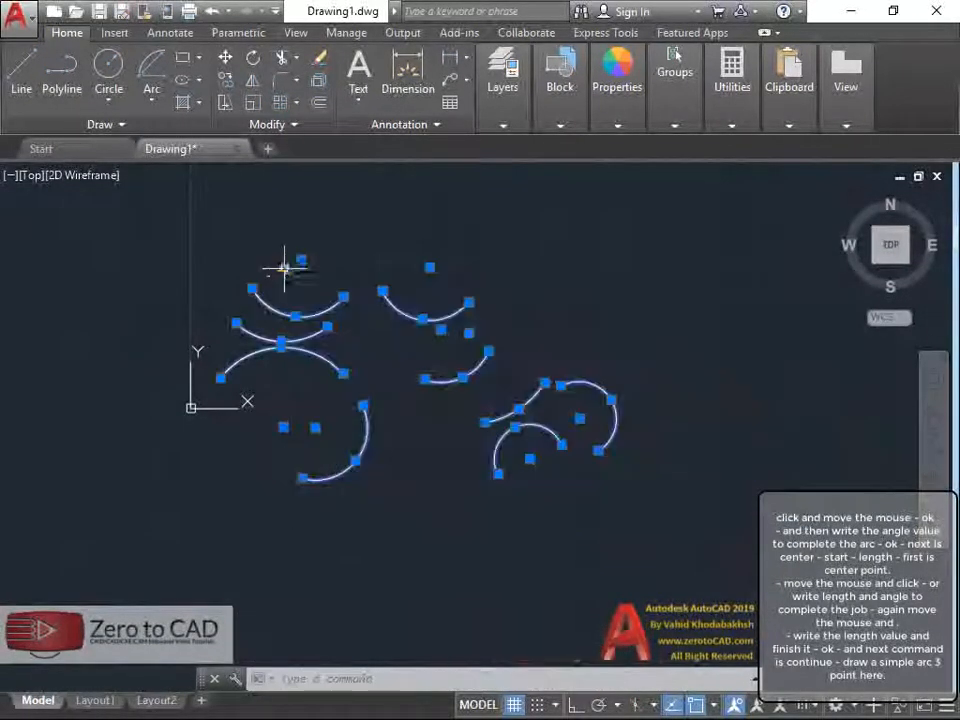
key(Delete)
Step: Draw a 3-Point arc that rises from the lower left, bulges upward and ends on the right
click(155, 96)
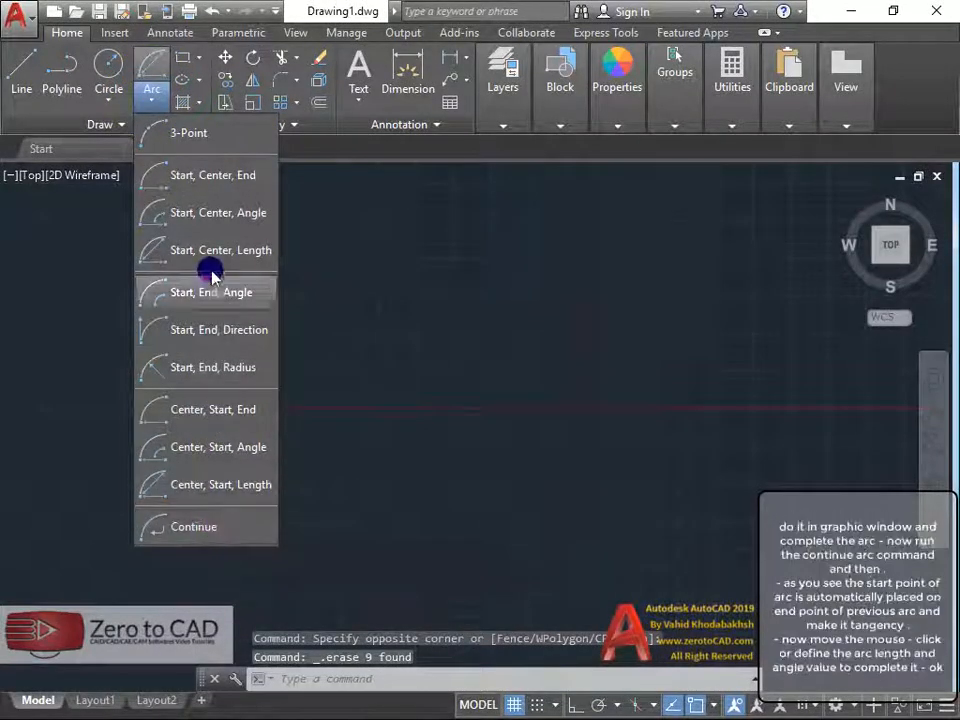
click(189, 133)
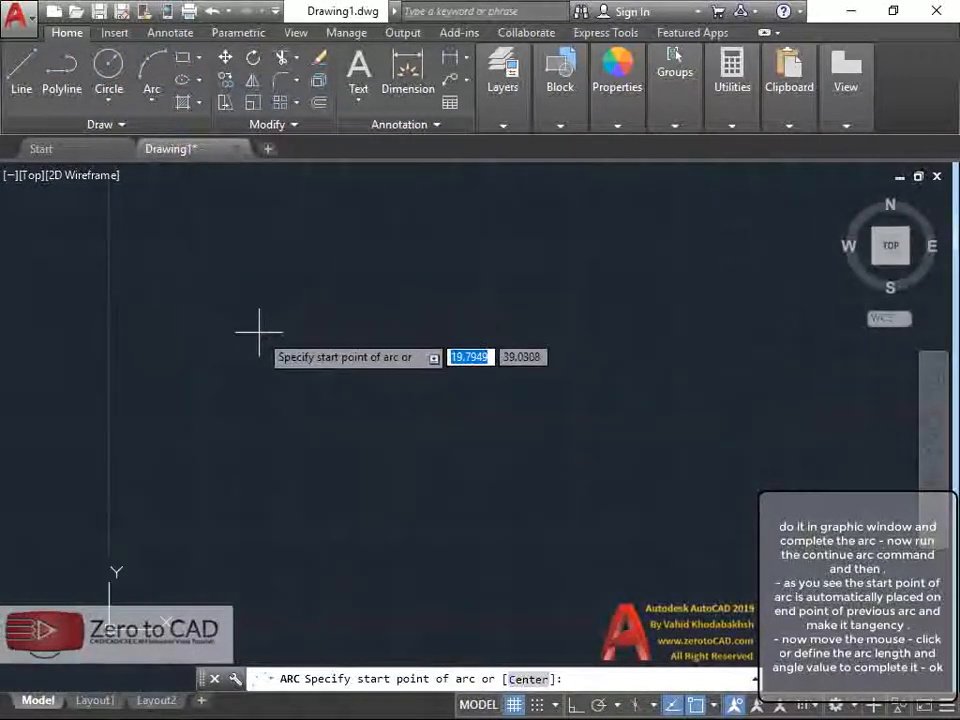
click(231, 450)
click(321, 324)
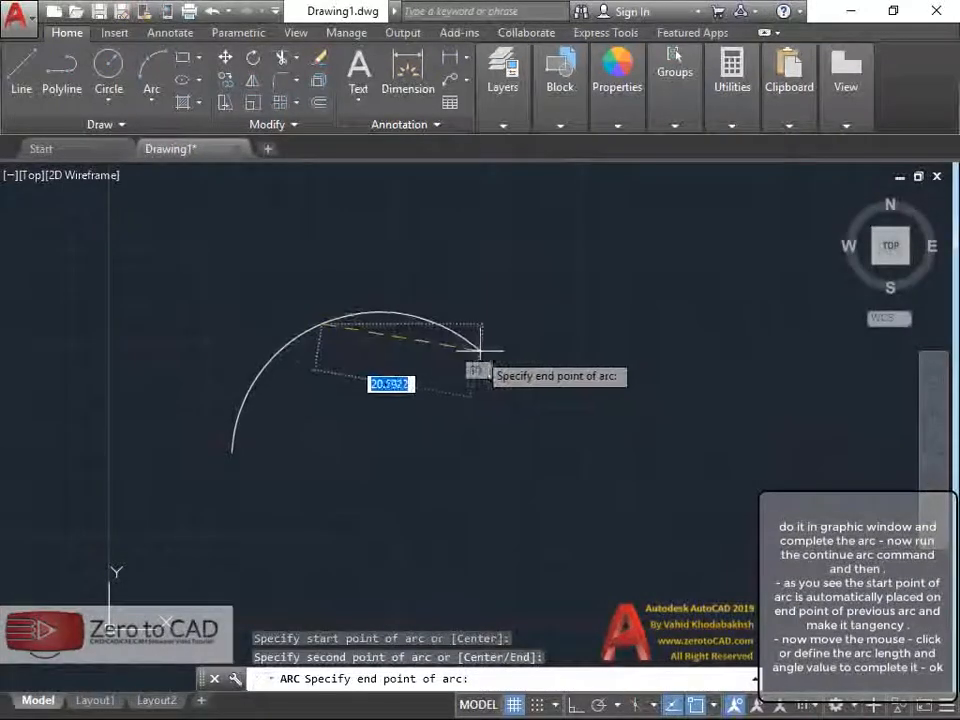
click(484, 348)
Step: Add a tangent Continue arc from the end of the 3-Point arc, with its end point 20 units away to the upper right
click(152, 101)
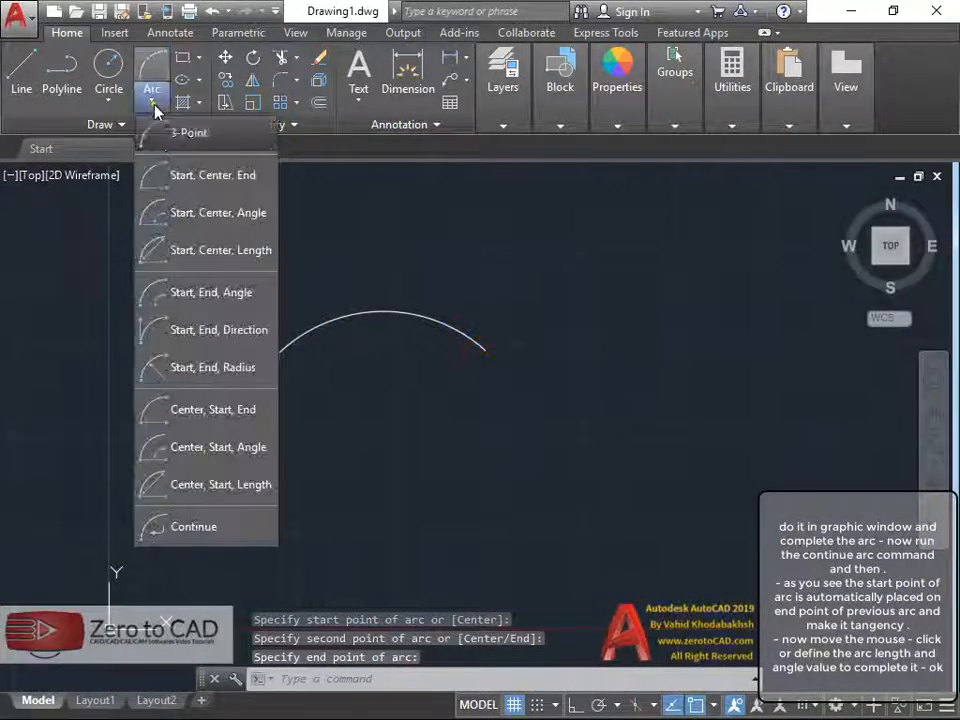
click(188, 528)
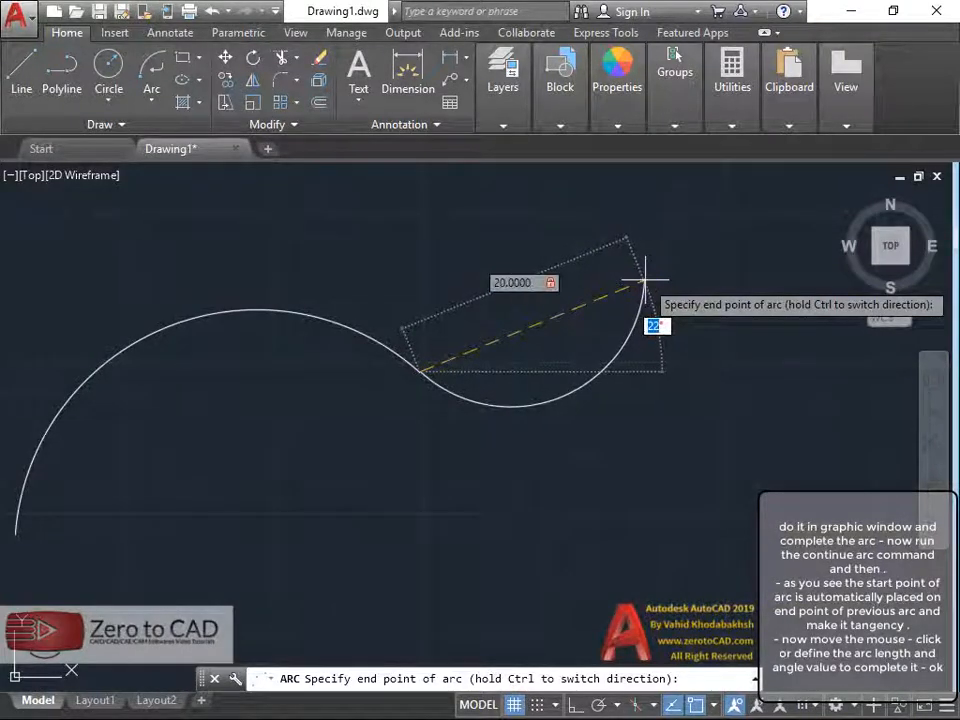
key(Return)
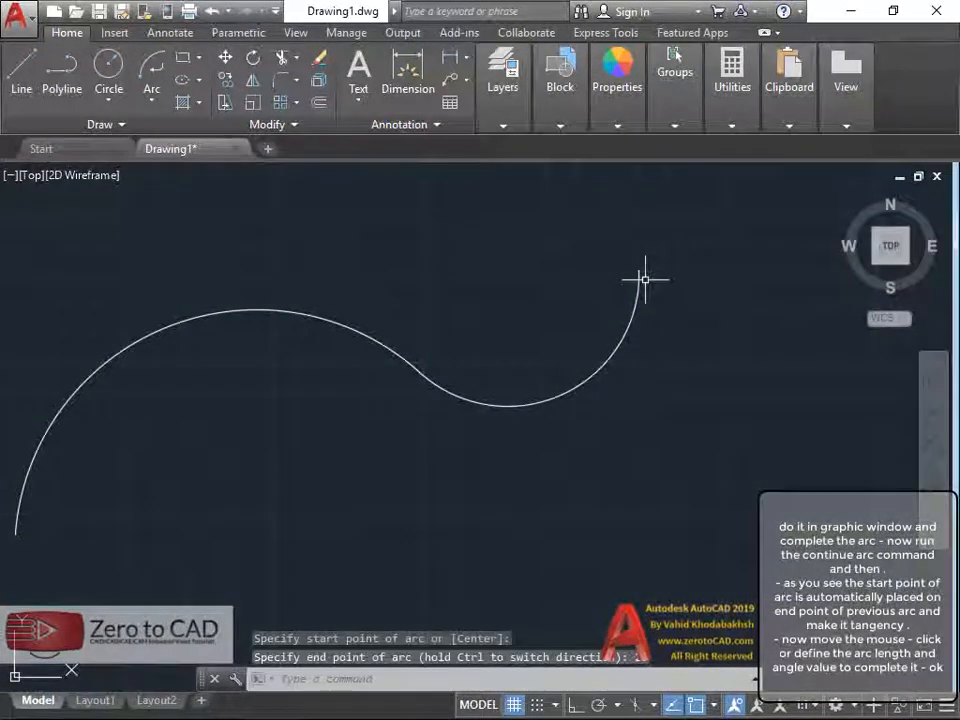